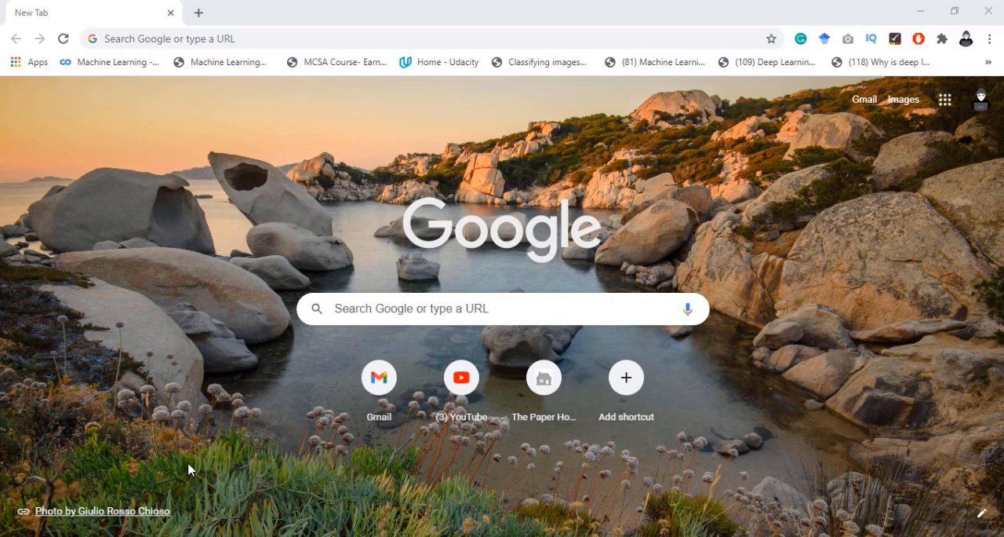
- Switch to Notepad++ and write "1. Anaconda Navigator" as the first line of the empty document
{"action": "left_click", "coordinate": [792, 536]}
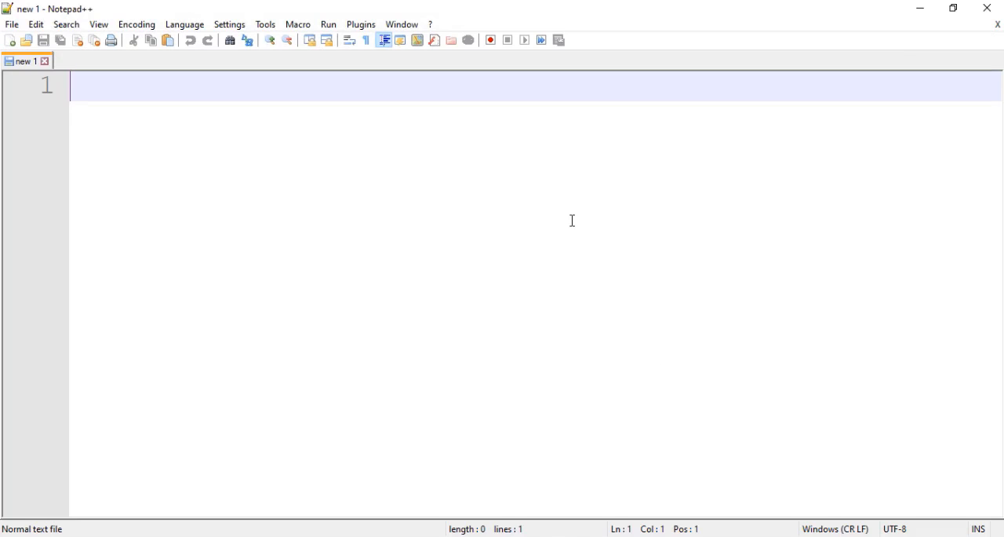
{"action": "type", "text": "1. A"}
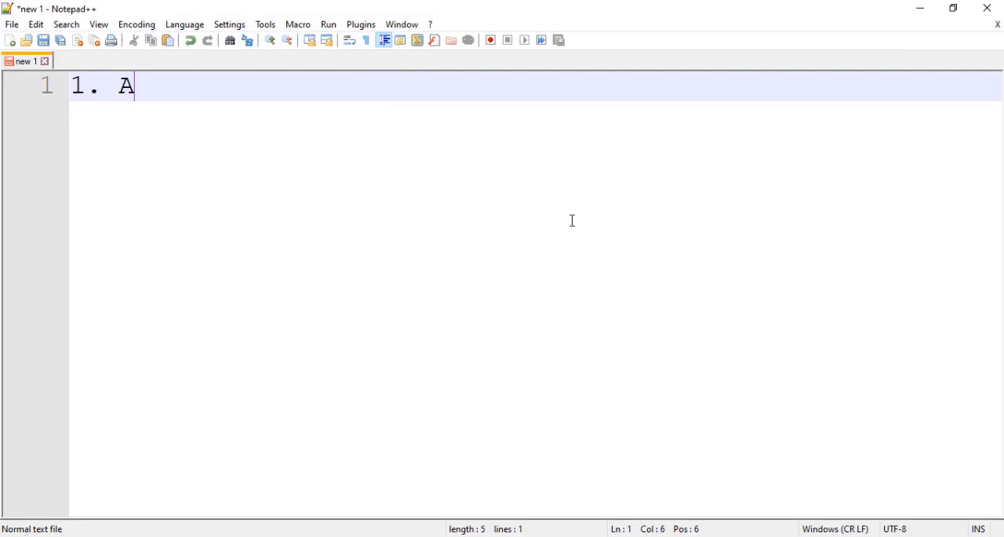
{"action": "type", "text": "nacodn"}
{"action": "key", "text": "BackSpace"}
{"action": "key", "text": "BackSpace"}
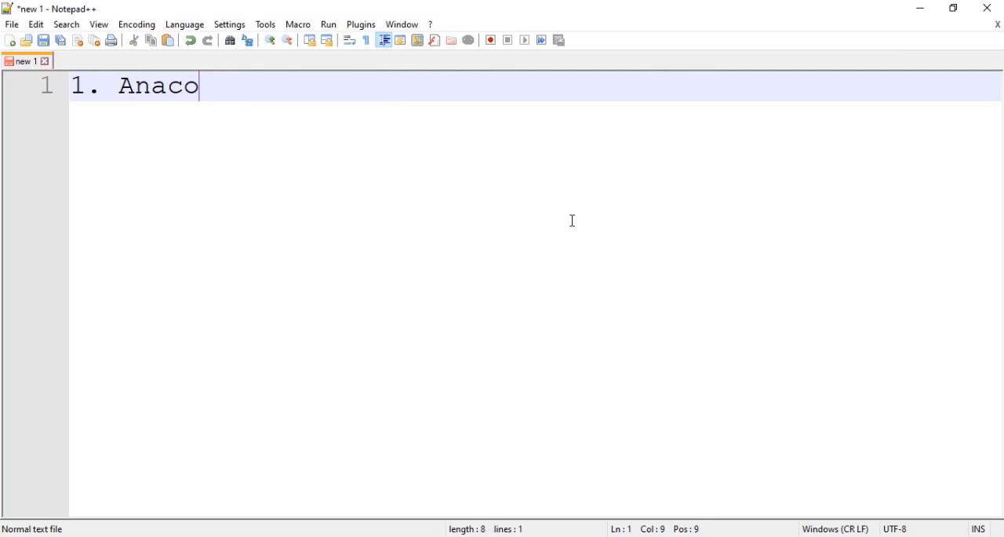
{"action": "type", "text": "nda Navigator"}
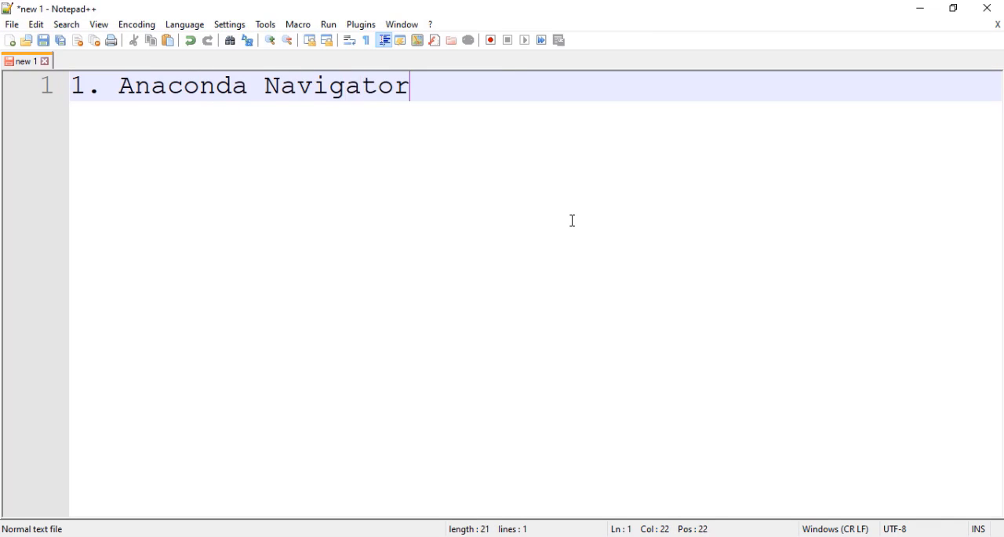
{"action": "key", "text": "Return"}
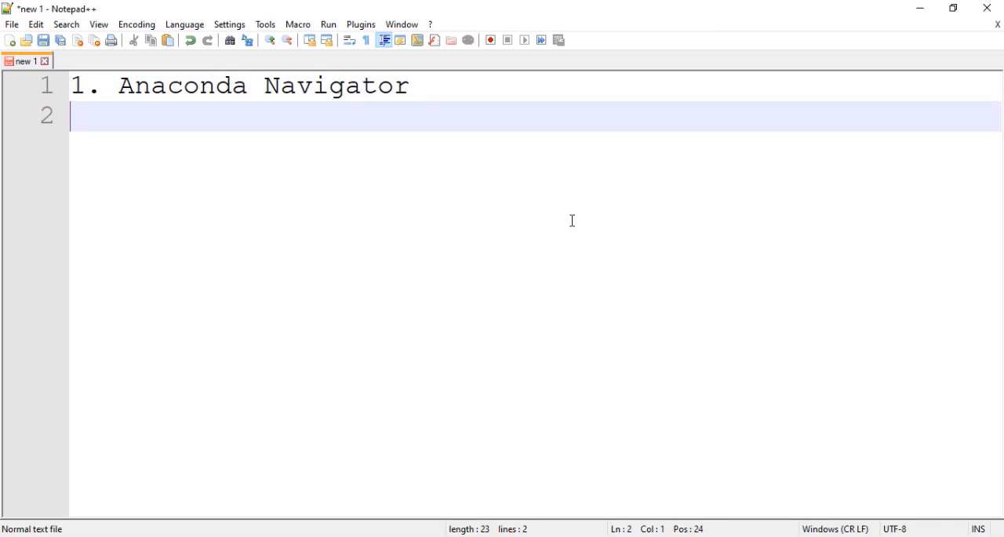
- Add "2. Jupyter Notebook" as the second item of the topic list
{"action": "type", "text": "2"}
{"action": "key", "text": "BackSpace"}
{"action": "key", "text": "BackSpace"}
{"action": "key", "text": "Return"}
{"action": "type", "text": "2. Jupy"}
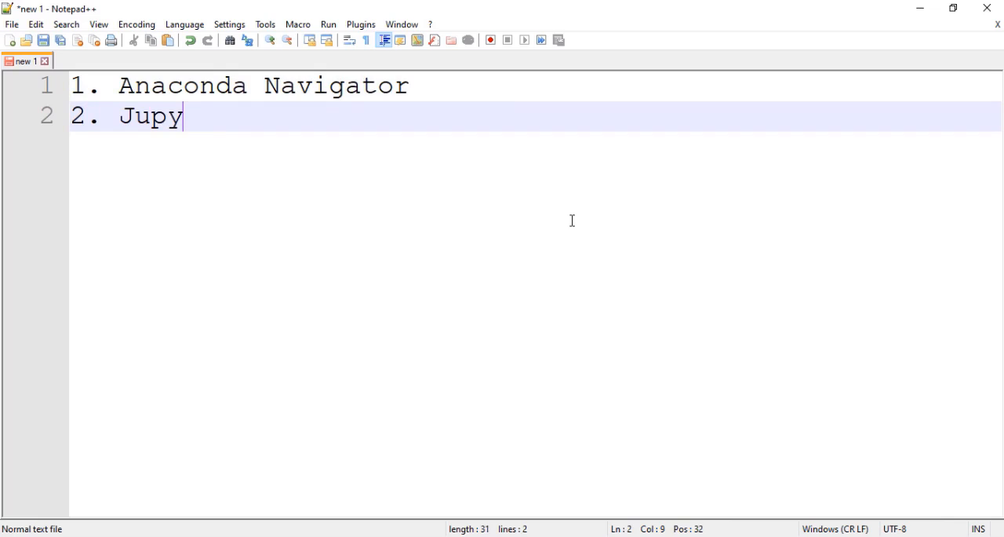
{"action": "type", "text": "ter Notebook"}
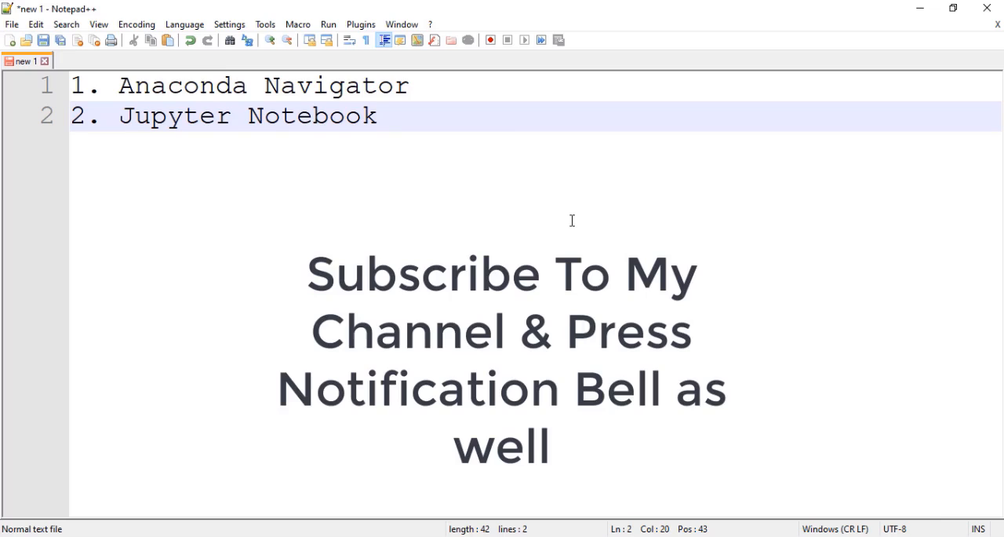
{"action": "key", "text": "Return"}
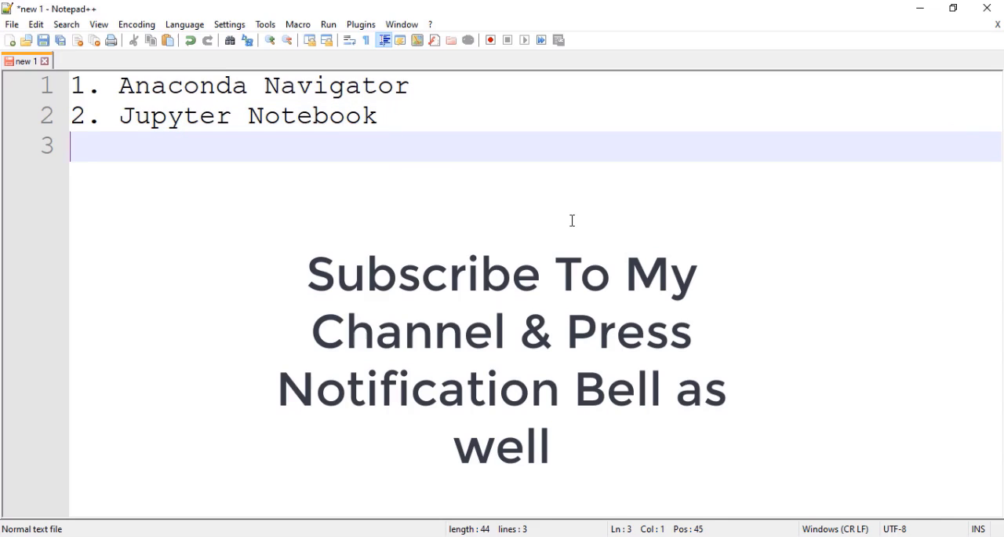
- Add "3. Environment in Anaconda" as the third item of the topic list
{"action": "type", "text": "4"}
{"action": "key", "text": "BackSpace"}
{"action": "type", "text": "3. "}
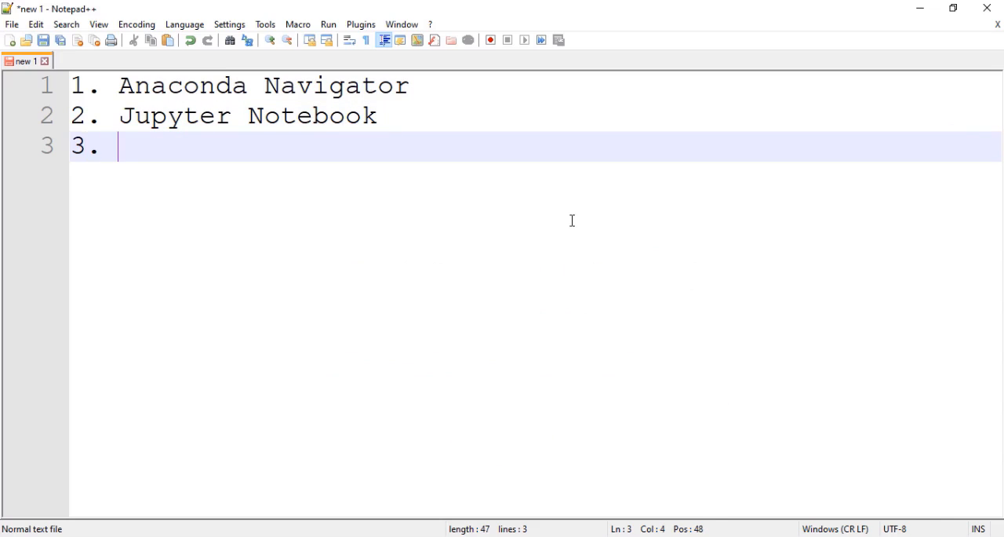
{"action": "type", "text": "Enviro"}
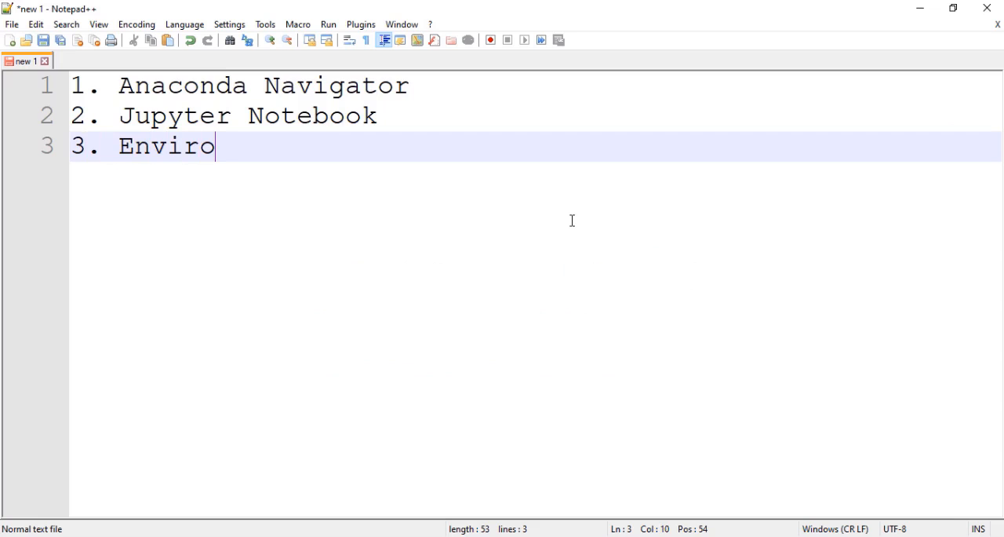
{"action": "type", "text": "nment "}
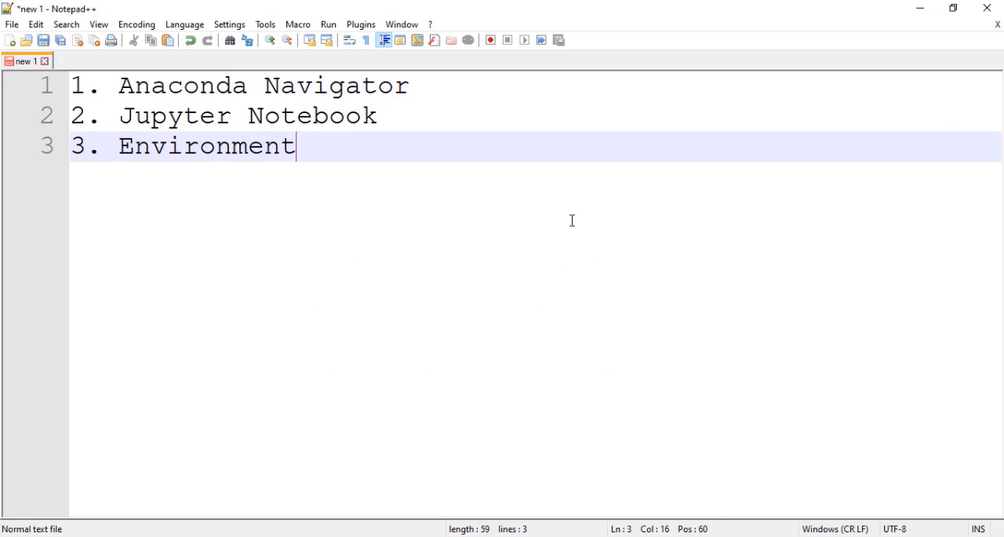
{"action": "type", "text": "in Anadonca"}
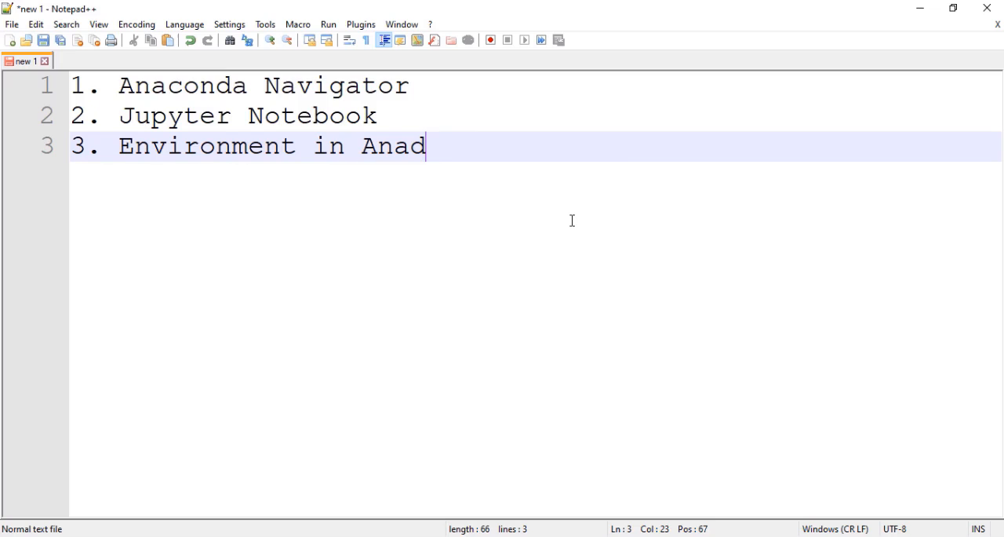
{"action": "key", "text": "BackSpace"}
{"action": "key", "text": "BackSpace"}
{"action": "key", "text": "BackSpace"}
{"action": "key", "text": "BackSpace"}
{"action": "key", "text": "BackSpace"}
{"action": "type", "text": "conda"}
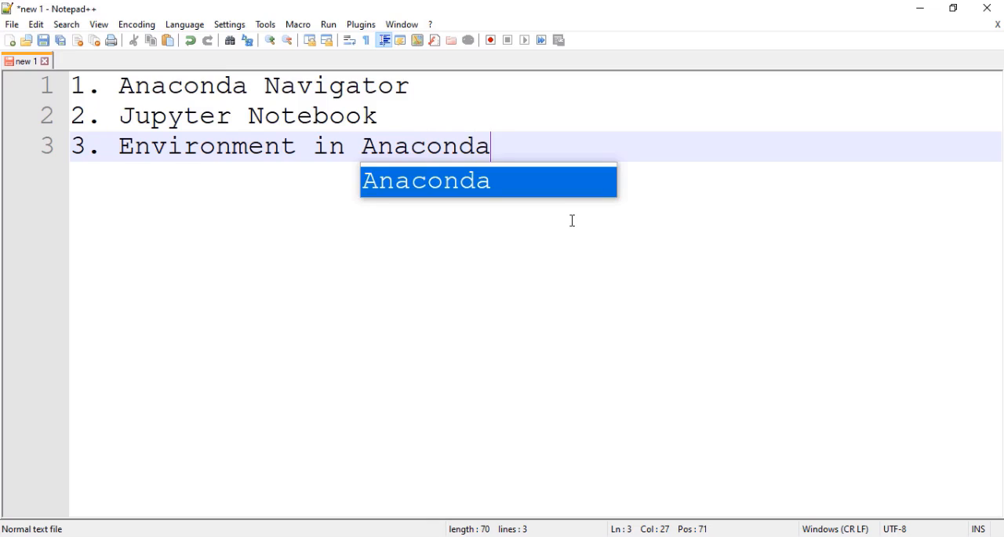
{"action": "key", "text": "Escape"}
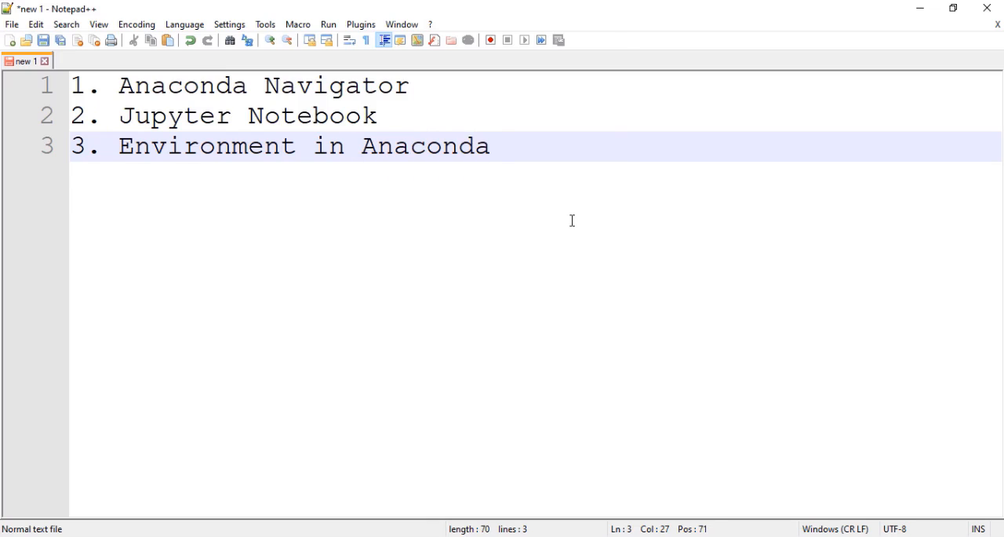
{"action": "key", "text": "Return"}
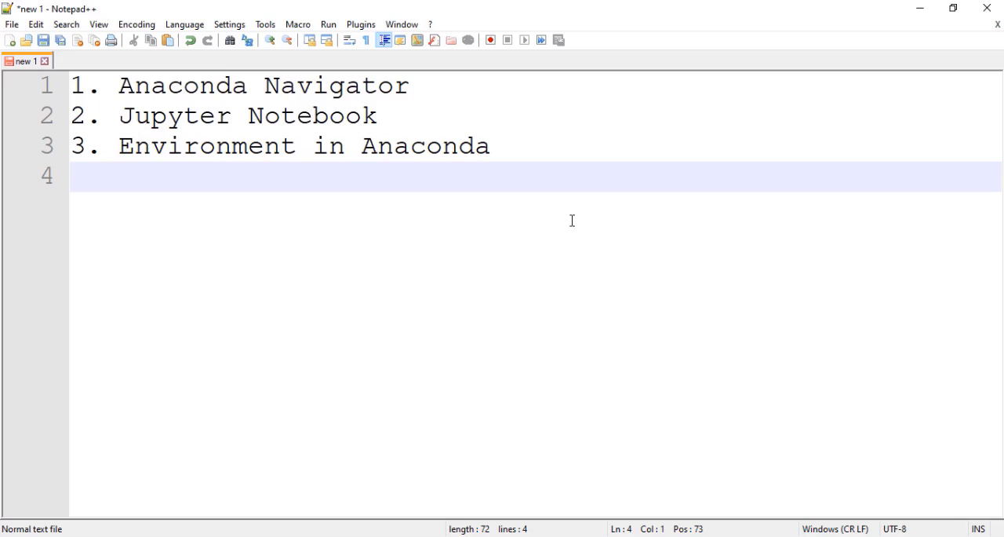
- Add "4. Anaconda Launch --> Jupyter Launch" as the fourth item of the topic list
{"action": "type", "text": "4. Anaconda "}
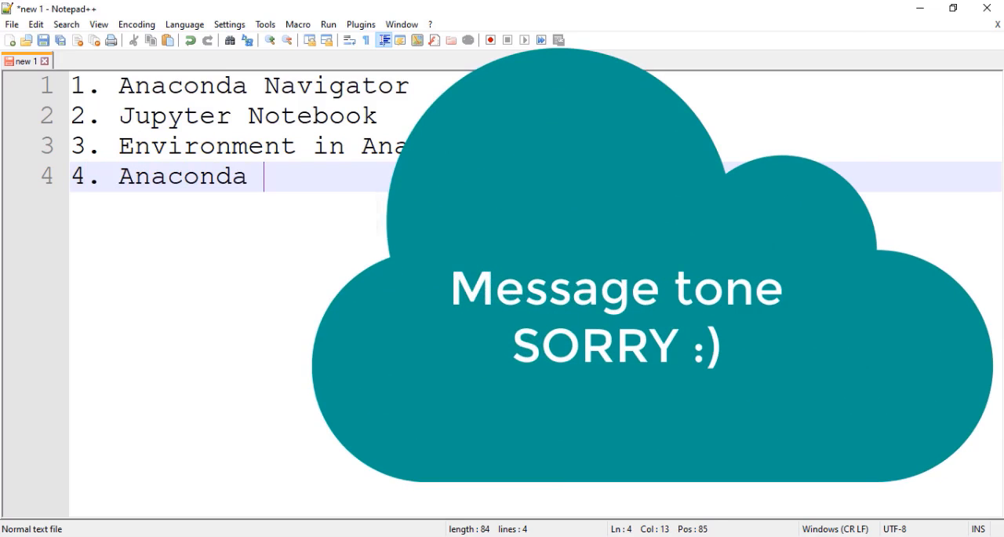
{"action": "type", "text": "Launch "}
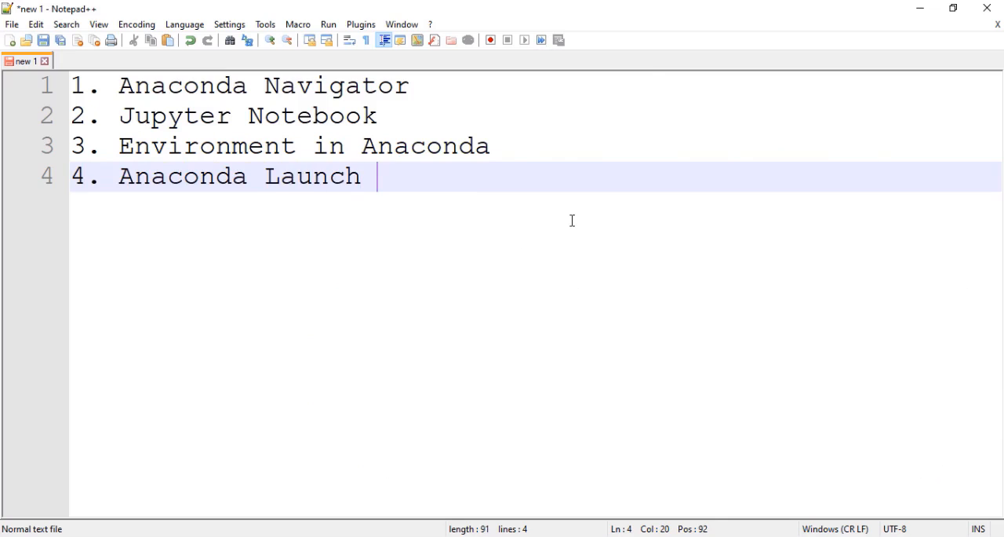
{"action": "type", "text": "--> J"}
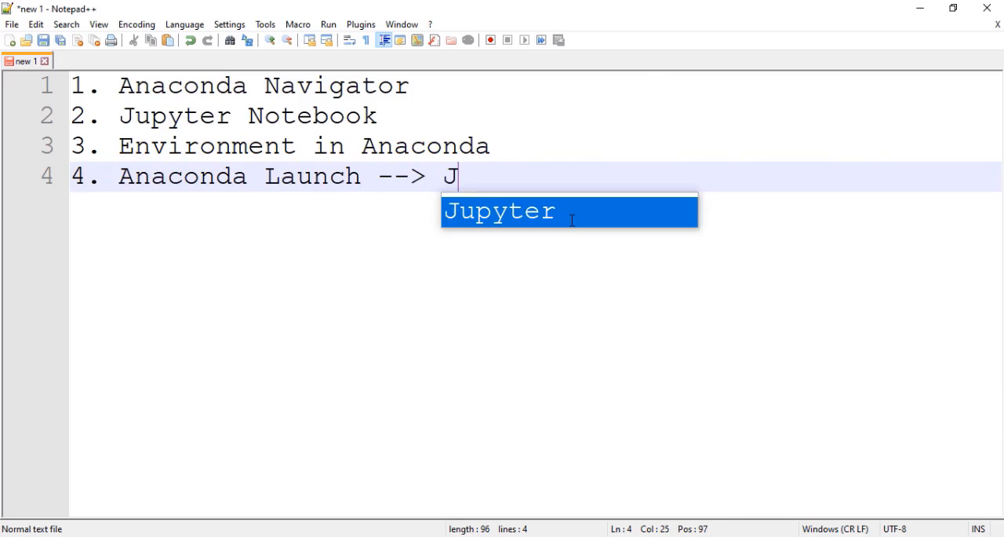
{"action": "type", "text": "upyter La"}
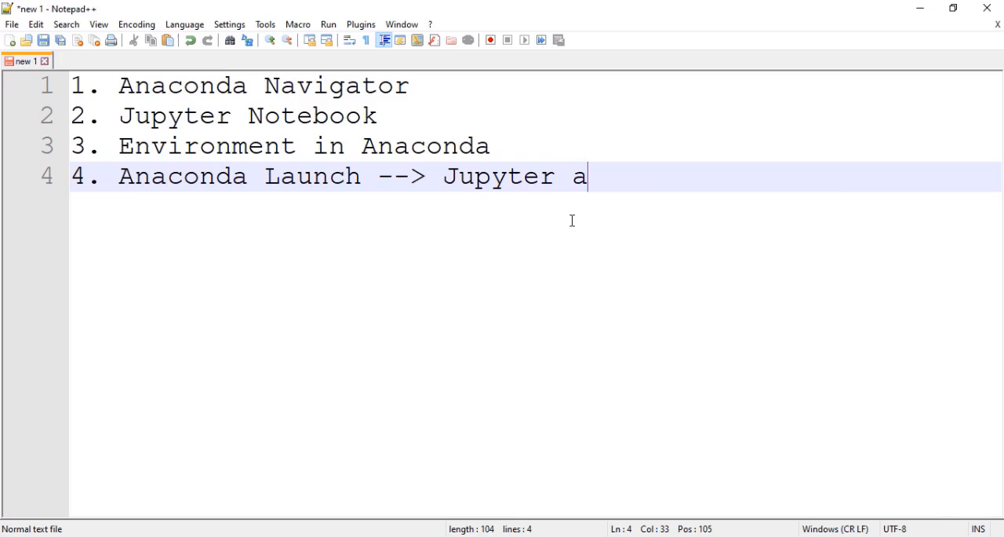
{"action": "key", "text": "BackSpace"}
{"action": "type", "text": "Launch"}
{"action": "key", "text": "Return"}
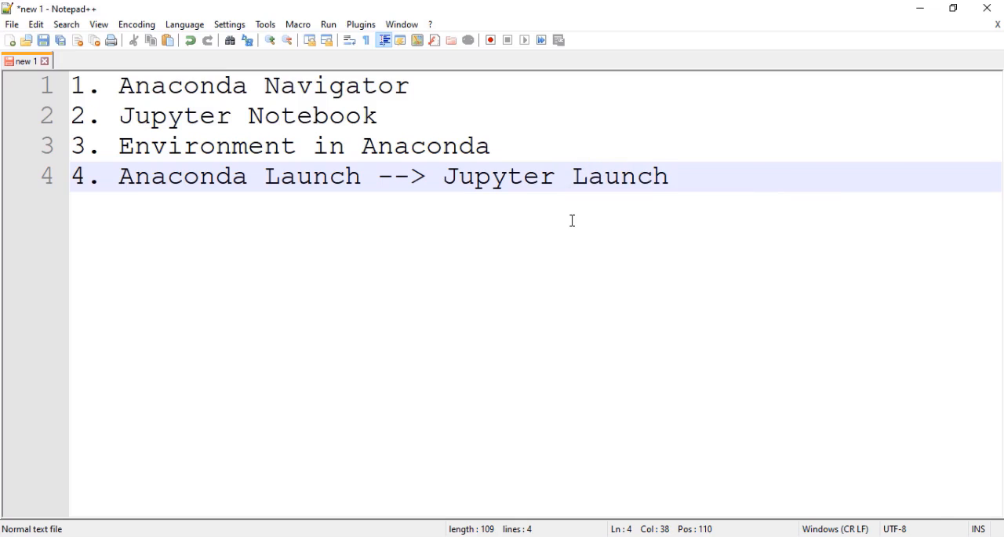
- Add "5. Interface" as the fifth item of the topic list
{"action": "key", "text": "Return"}
{"action": "type", "text": "5. "}
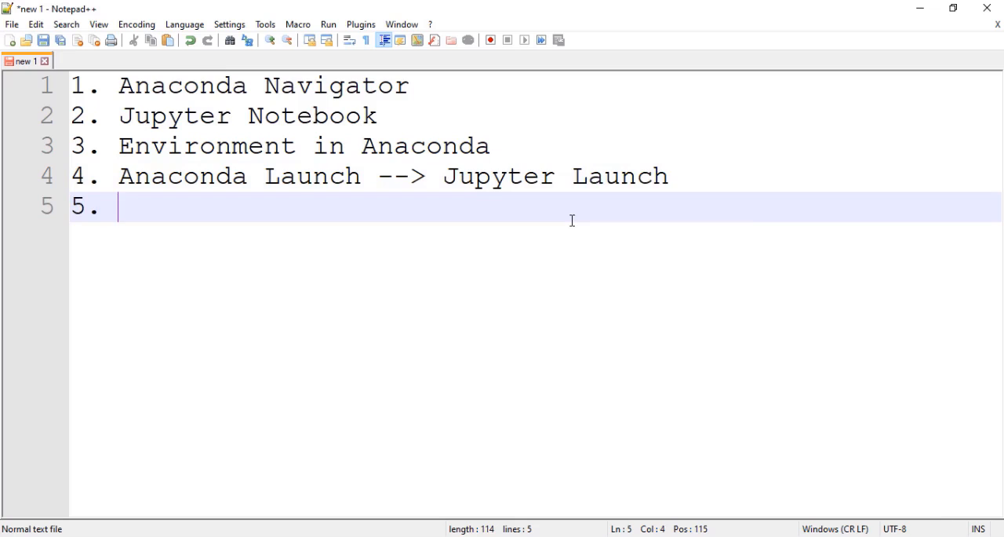
{"action": "type", "text": "Interface "}
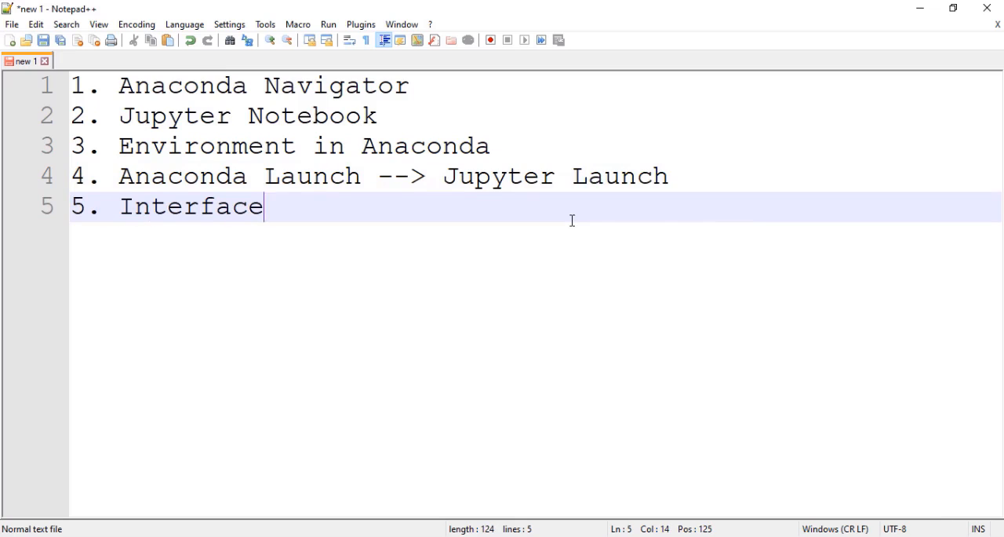
{"action": "type", "text": "e"}
{"action": "key", "text": "BackSpace"}
- Review the whole topic list, highlighting its items one after another from Jupyter Notebook to Interface
{"action": "left_click_drag", "start_coordinate": [280, 214], "coordinate": [72, 84]}
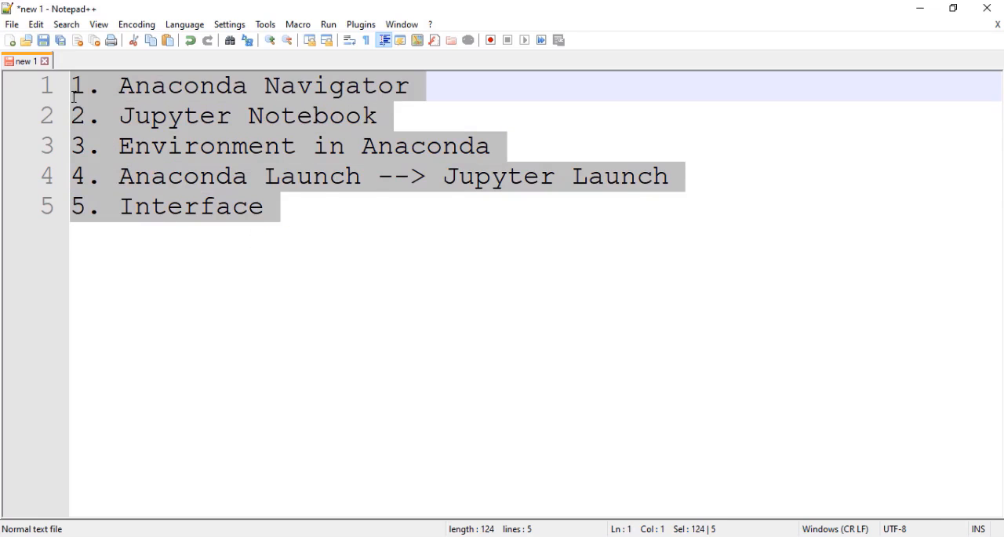
{"action": "left_click", "coordinate": [332, 236]}
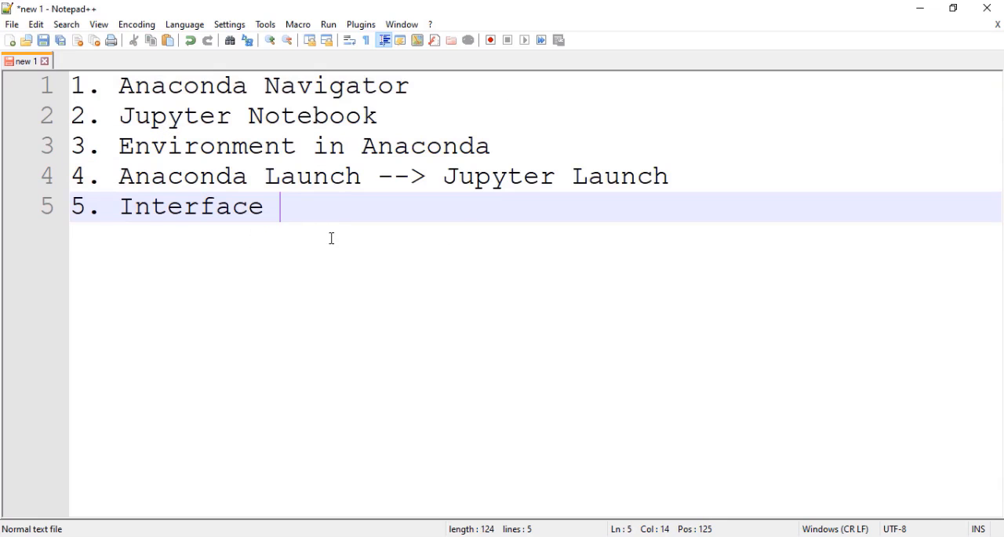
{"action": "left_click_drag", "start_coordinate": [298, 219], "coordinate": [73, 85]}
{"action": "left_click", "coordinate": [120, 88]}
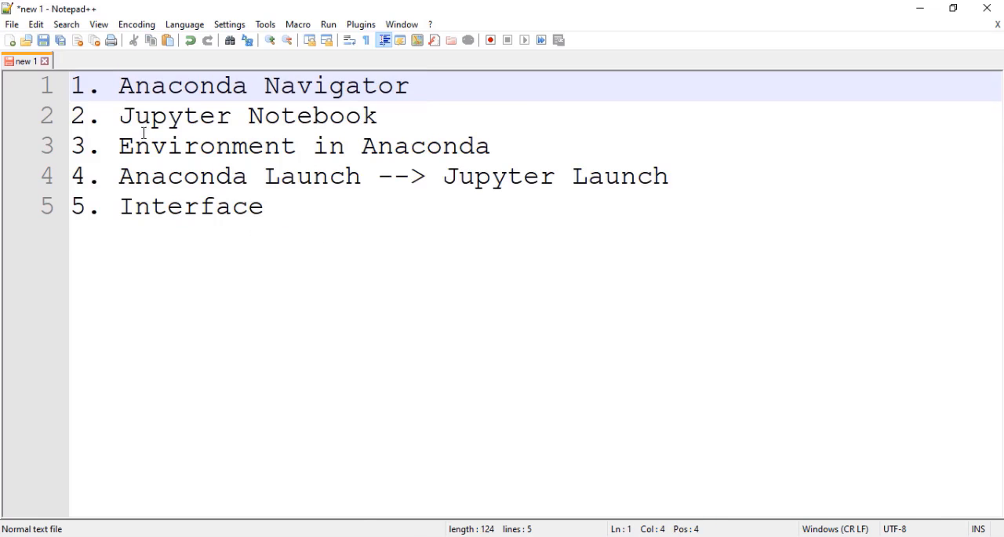
{"action": "left_click_drag", "start_coordinate": [120, 116], "coordinate": [380, 117]}
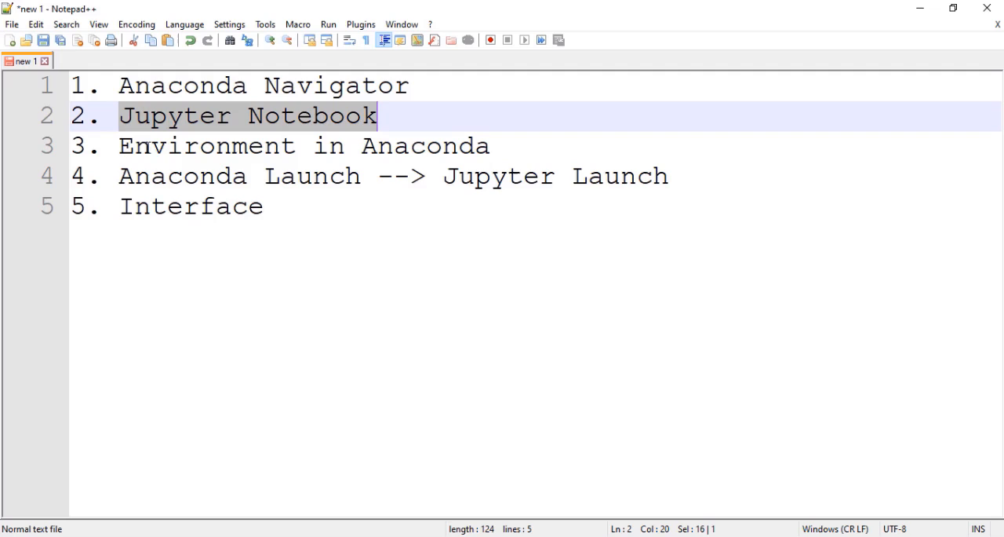
{"action": "left_click_drag", "start_coordinate": [265, 149], "coordinate": [518, 159]}
{"action": "left_click", "coordinate": [166, 149]}
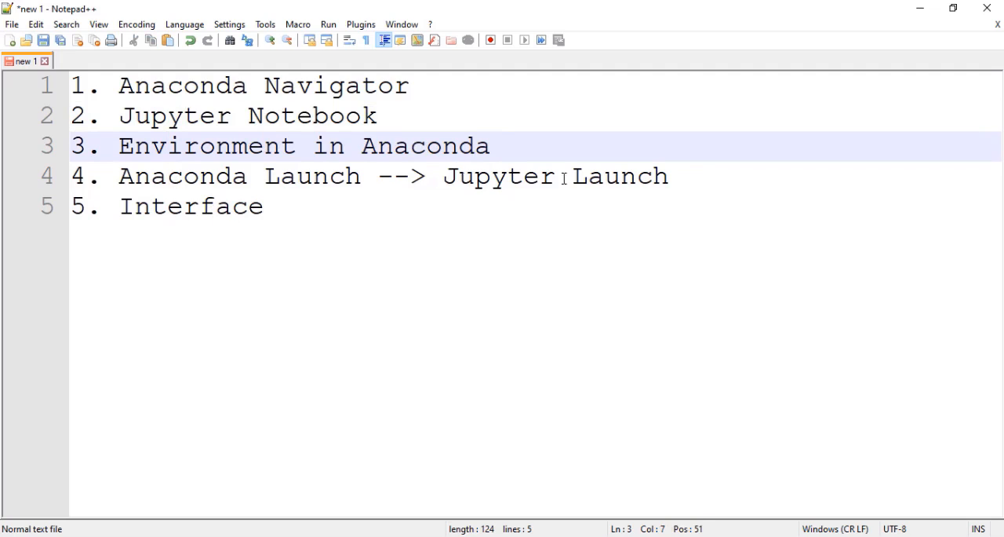
{"action": "left_click_drag", "start_coordinate": [704, 182], "coordinate": [120, 176]}
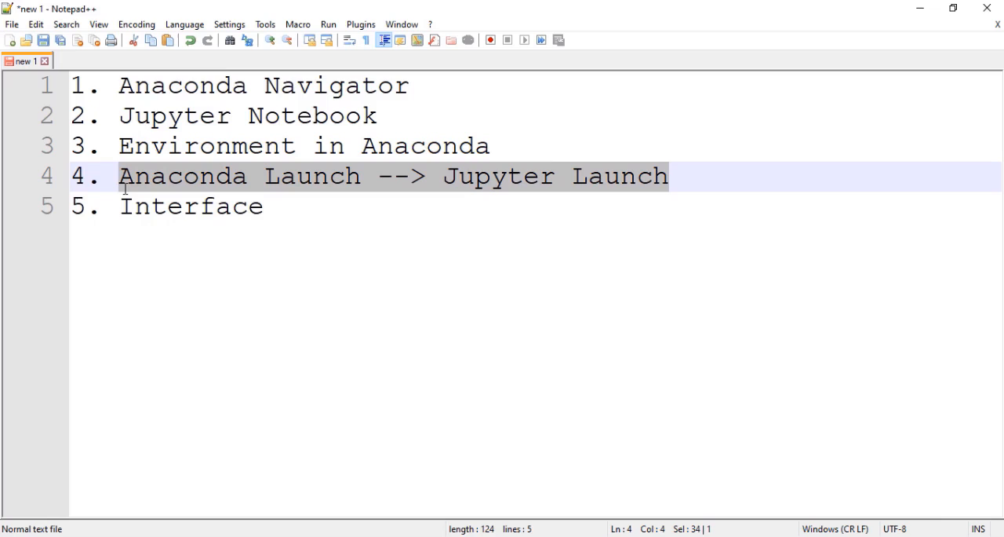
{"action": "left_click_drag", "start_coordinate": [279, 208], "coordinate": [58, 211]}
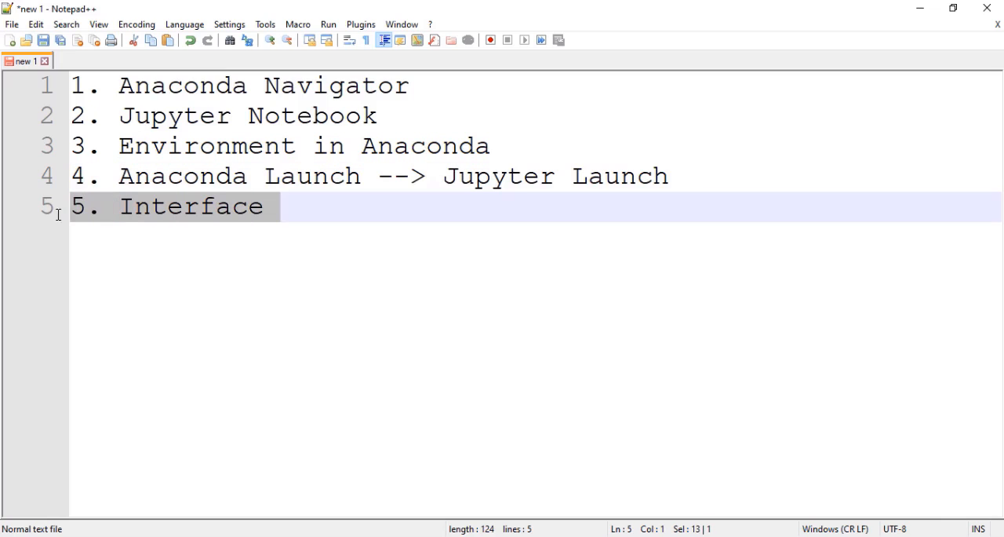
{"action": "left_click", "coordinate": [253, 221]}
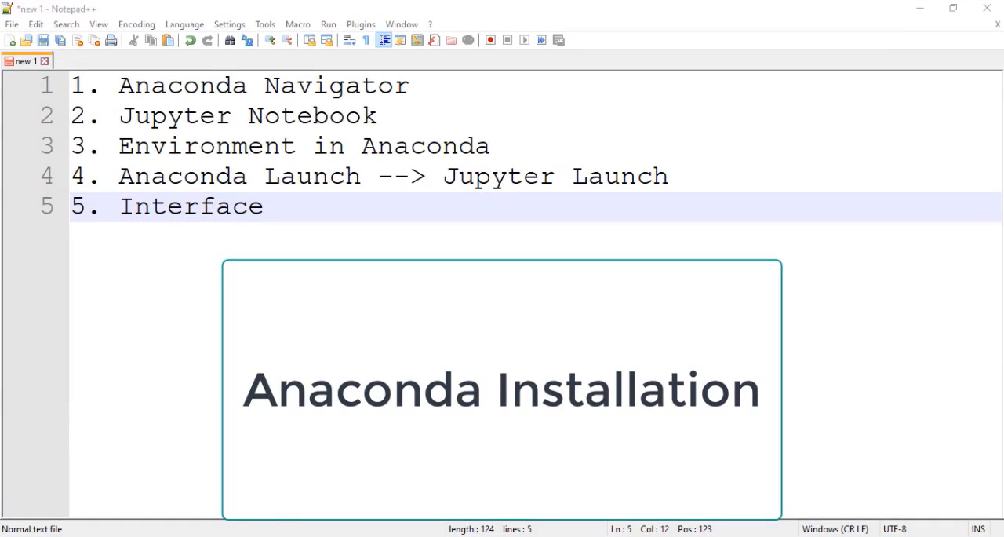
- Switch to Chrome, search Google for "anaconda navigator download" and open the Individual Edition - Anaconda result
{"action": "mouse_move", "coordinate": [201, 535]}
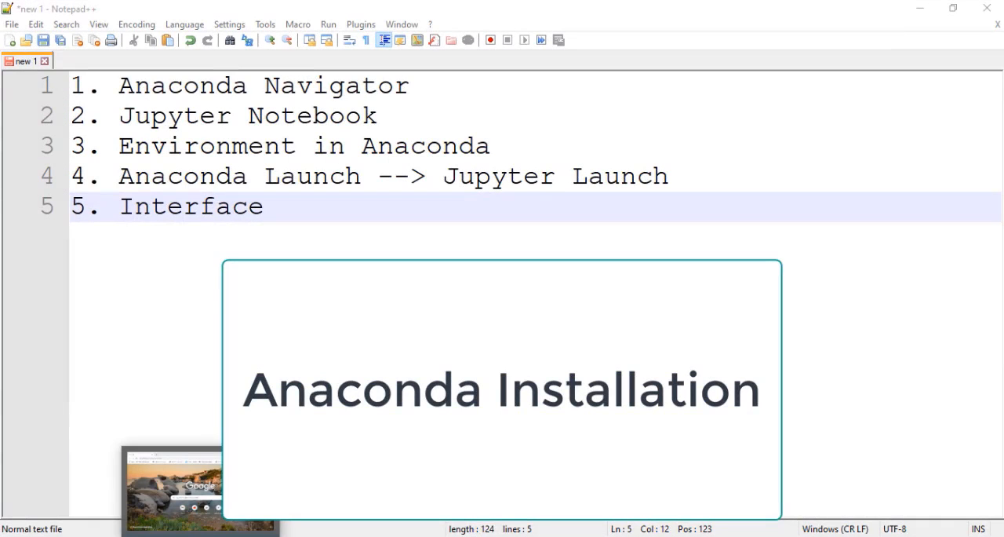
{"action": "left_click", "coordinate": [200, 488]}
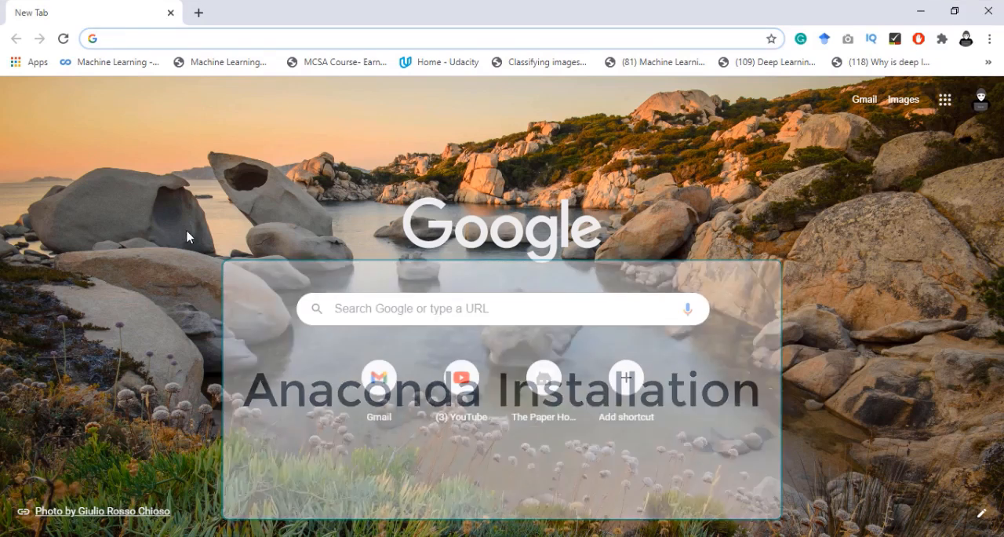
{"action": "left_click", "coordinate": [165, 45]}
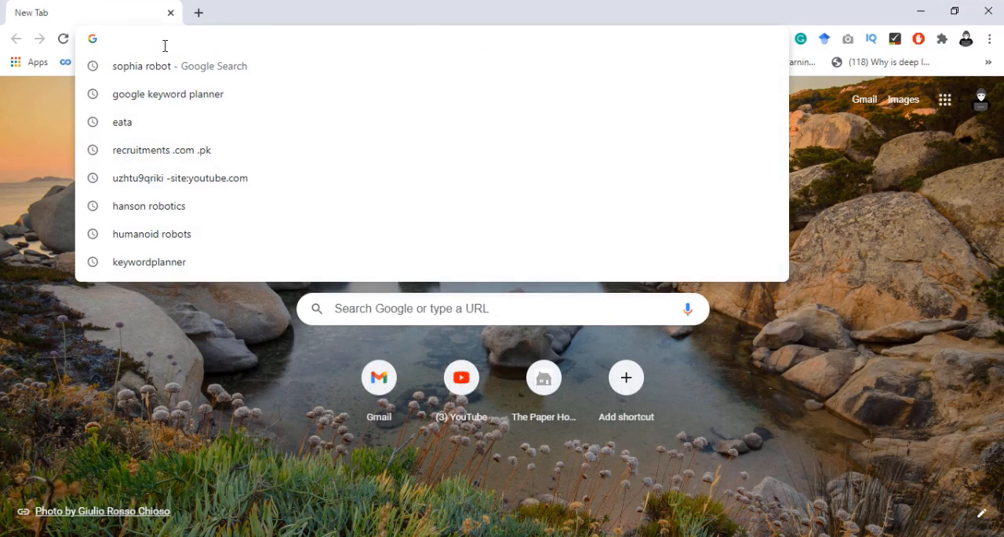
{"action": "type", "text": "anaconda"}
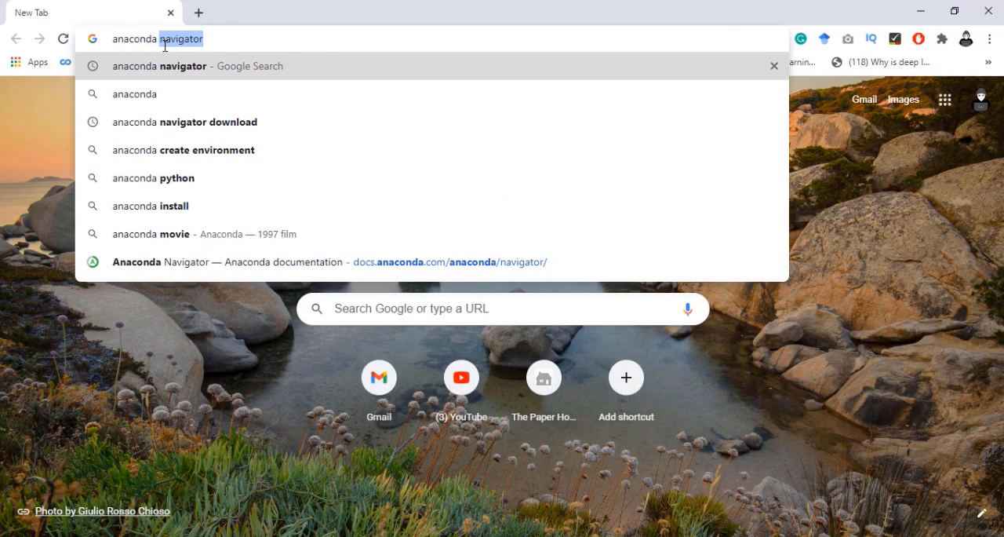
{"action": "key", "text": "Down"}
{"action": "key", "text": "Down"}
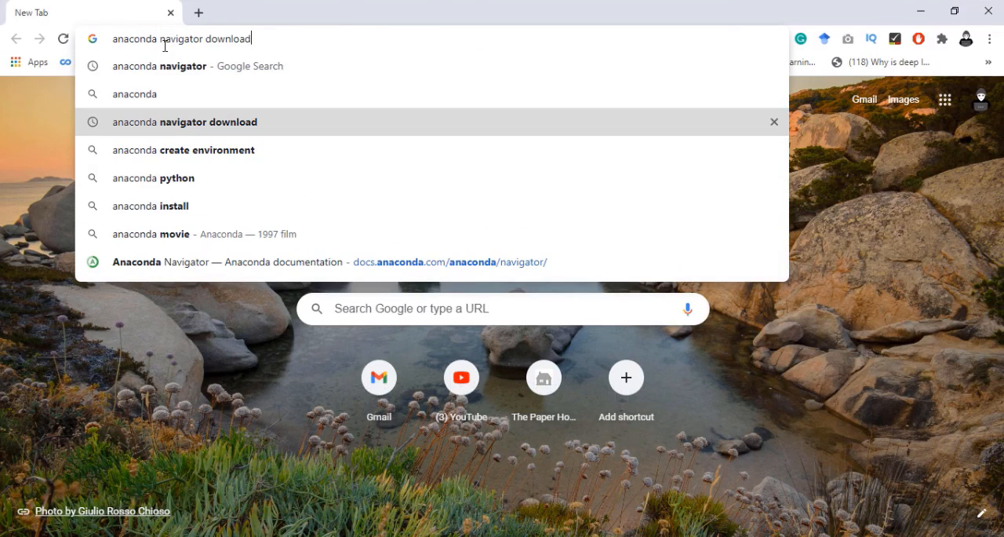
{"action": "key", "text": "Return"}
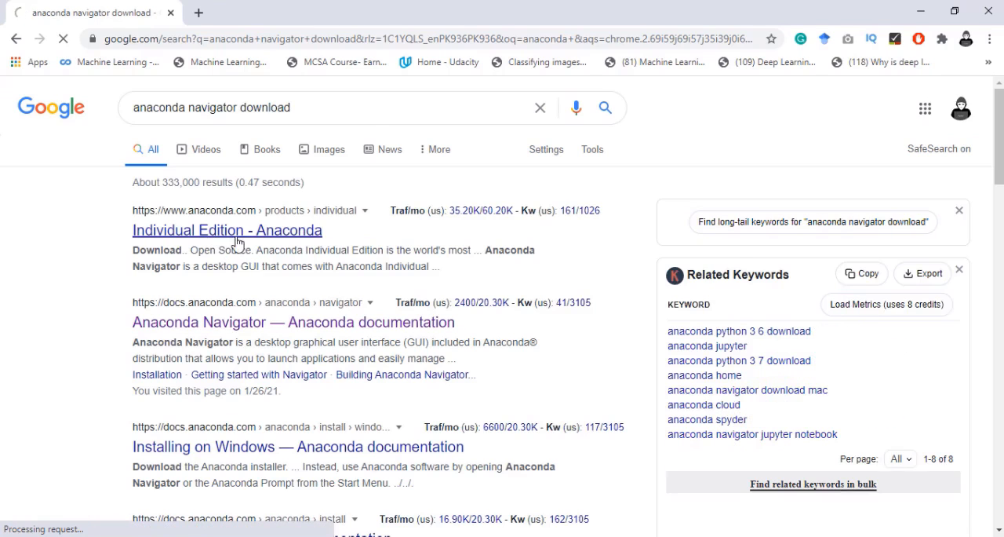
{"action": "left_click", "coordinate": [240, 230]}
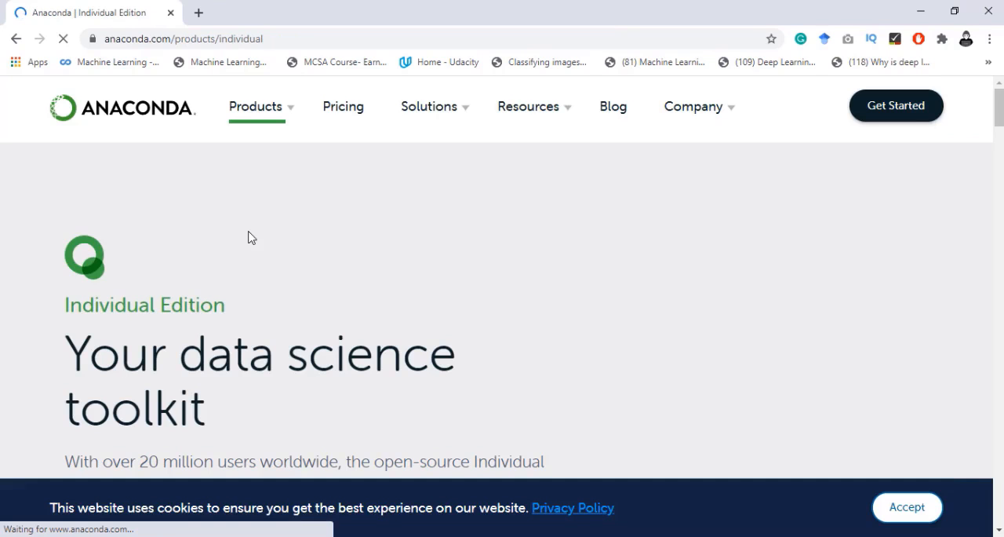
- Look through the Anaconda Individual Edition page, examining its features, supported packages, Navigator section and download option
{"action": "scroll", "coordinate": [297, 241], "scroll_direction": "down", "scroll_amount": 3}
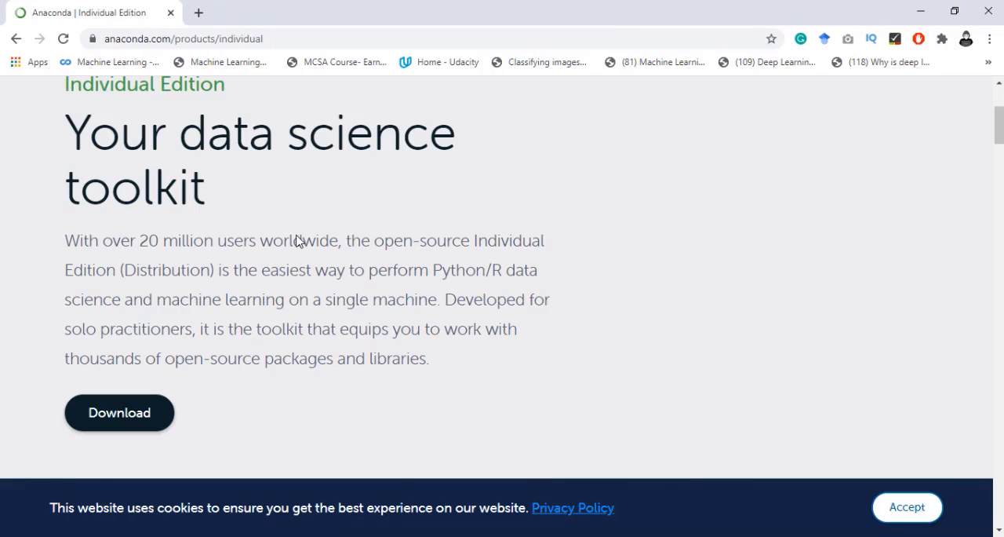
{"action": "scroll", "coordinate": [297, 240], "scroll_direction": "down", "scroll_amount": 5}
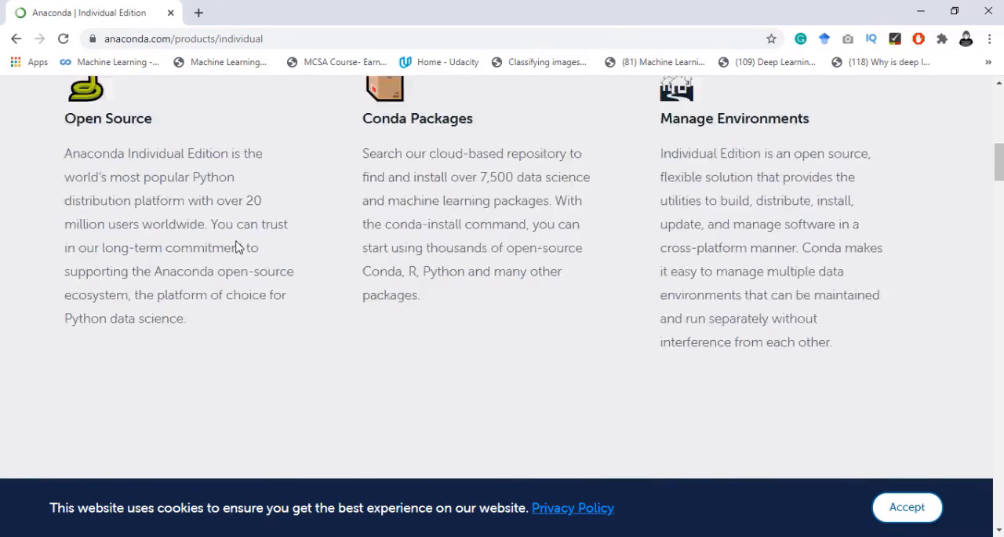
{"action": "scroll", "coordinate": [238, 246], "scroll_direction": "down", "scroll_amount": 13}
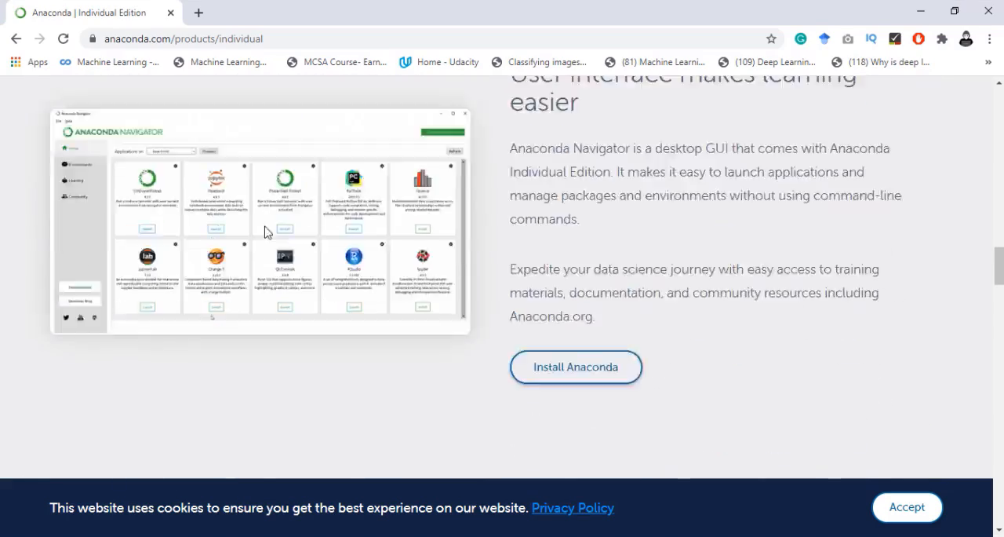
{"action": "scroll", "coordinate": [240, 260], "scroll_direction": "down", "scroll_amount": 5}
{"action": "scroll", "coordinate": [240, 260], "scroll_direction": "up", "scroll_amount": 10}
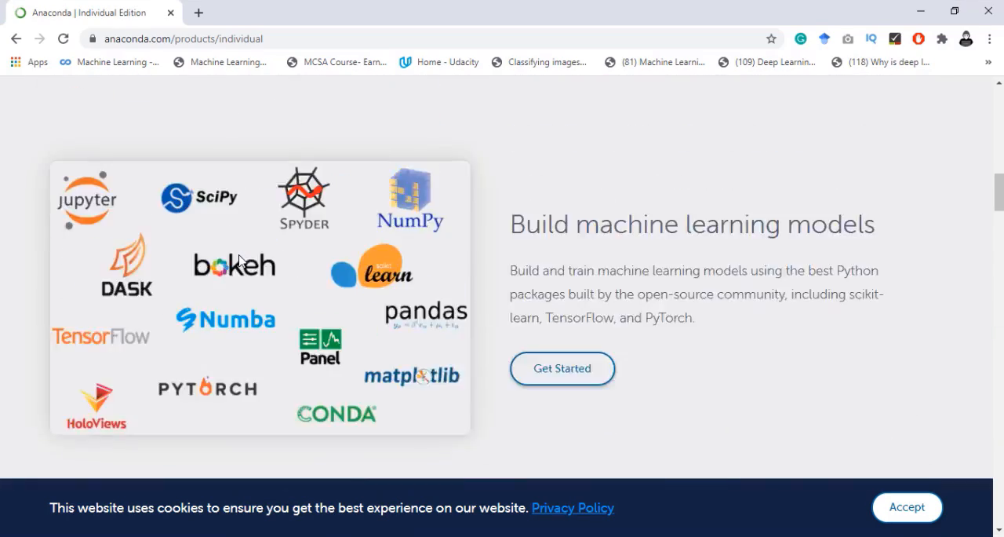
{"action": "scroll", "coordinate": [240, 260], "scroll_direction": "up", "scroll_amount": 8}
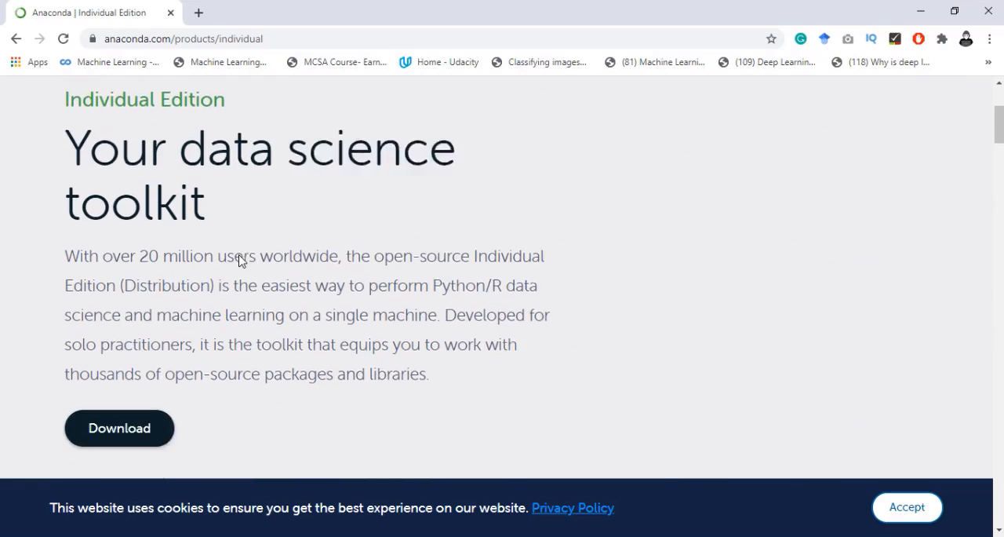
{"action": "scroll", "coordinate": [240, 260], "scroll_direction": "down", "scroll_amount": 1}
{"action": "scroll", "coordinate": [163, 250], "scroll_direction": "up", "scroll_amount": 4}
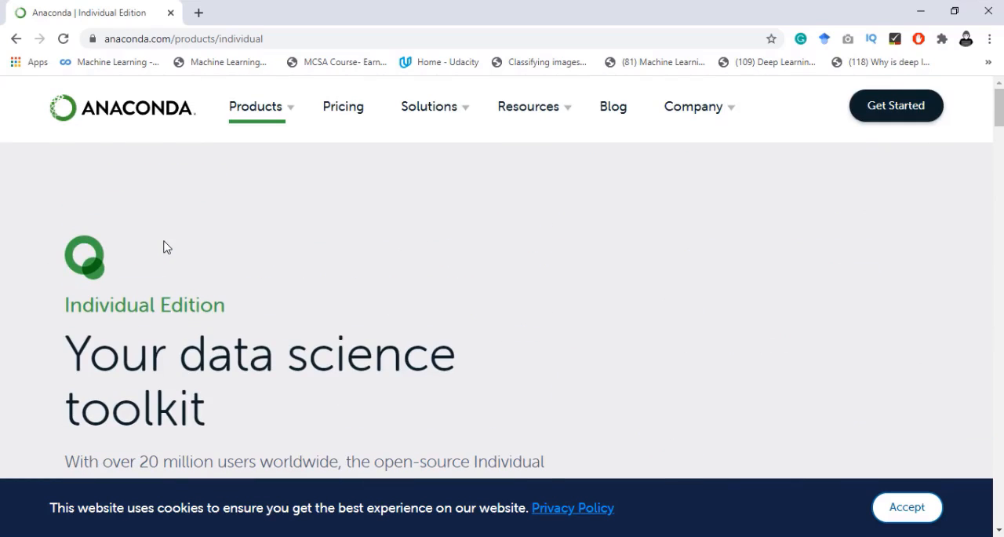
{"action": "scroll", "coordinate": [199, 226], "scroll_direction": "down", "scroll_amount": 3}
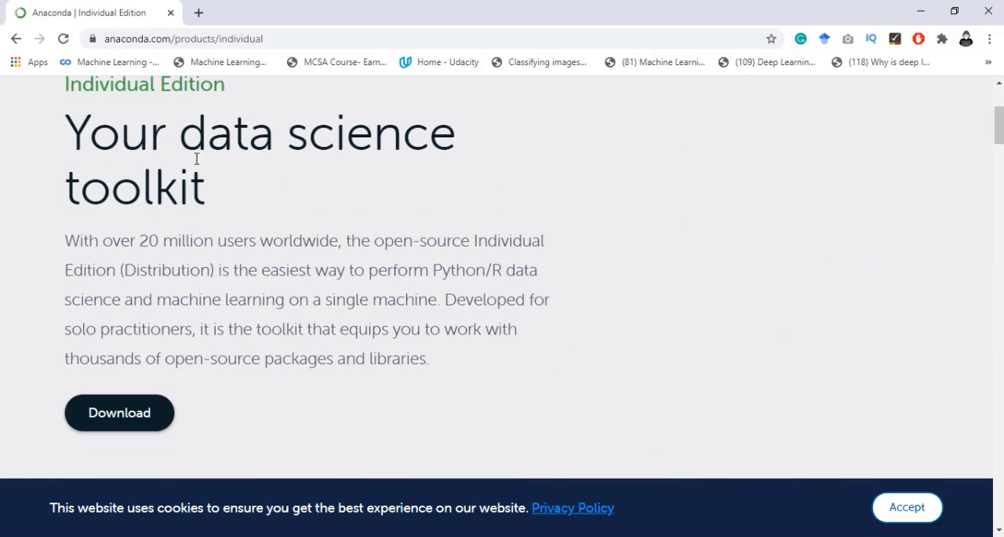
- Open The Paper House website in a new browser tab and look through its home page articles and topic sections
{"action": "left_click", "coordinate": [200, 15]}
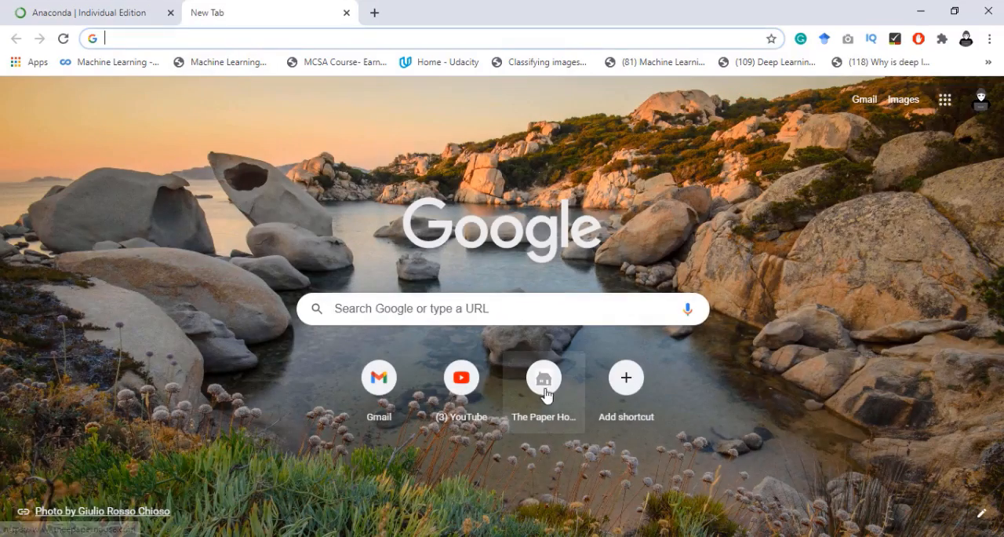
{"action": "left_click", "coordinate": [545, 381]}
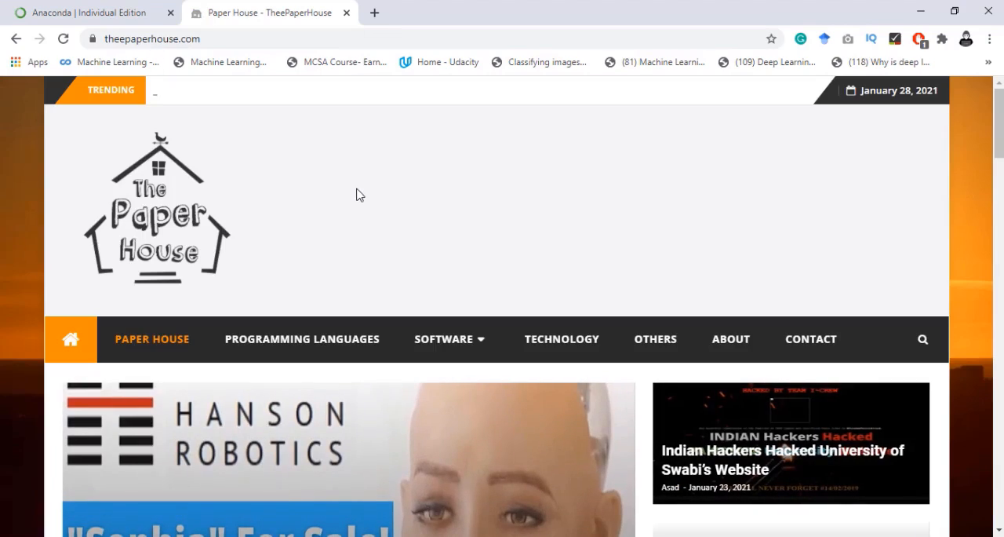
{"action": "scroll", "coordinate": [353, 209], "scroll_direction": "down", "scroll_amount": 3}
{"action": "scroll", "coordinate": [385, 394], "scroll_direction": "down", "scroll_amount": 2}
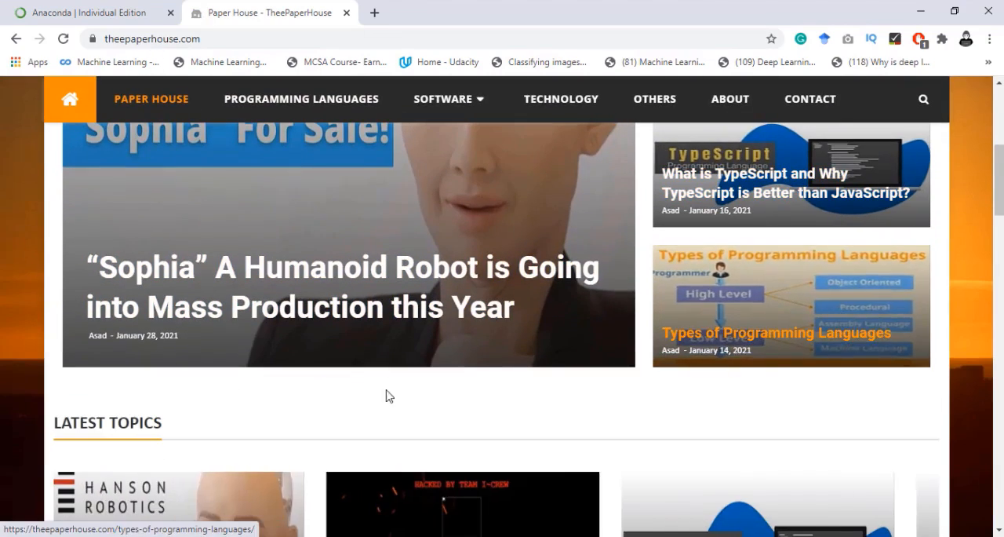
{"action": "scroll", "coordinate": [497, 410], "scroll_direction": "down", "scroll_amount": 3}
{"action": "scroll", "coordinate": [498, 412], "scroll_direction": "down", "scroll_amount": 4}
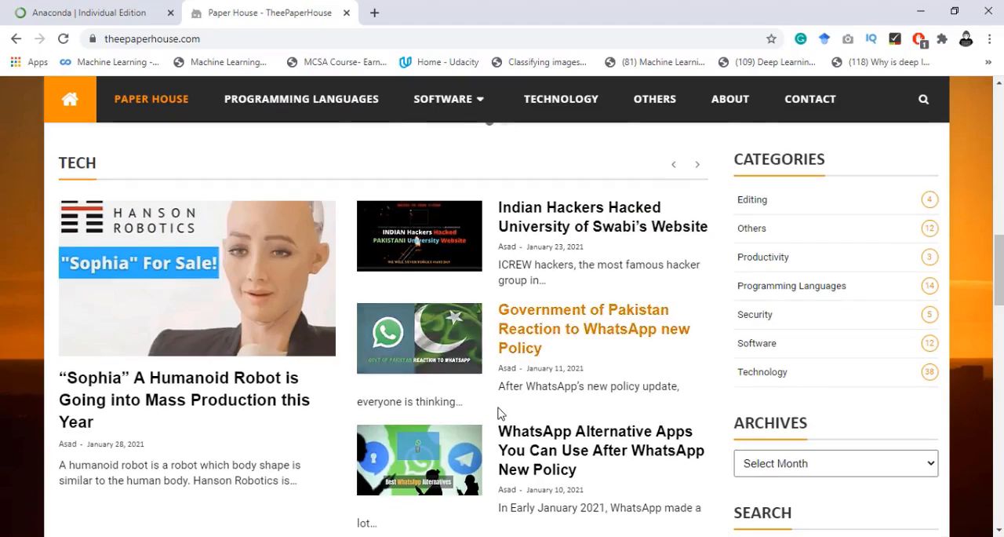
{"action": "scroll", "coordinate": [497, 414], "scroll_direction": "up", "scroll_amount": 10}
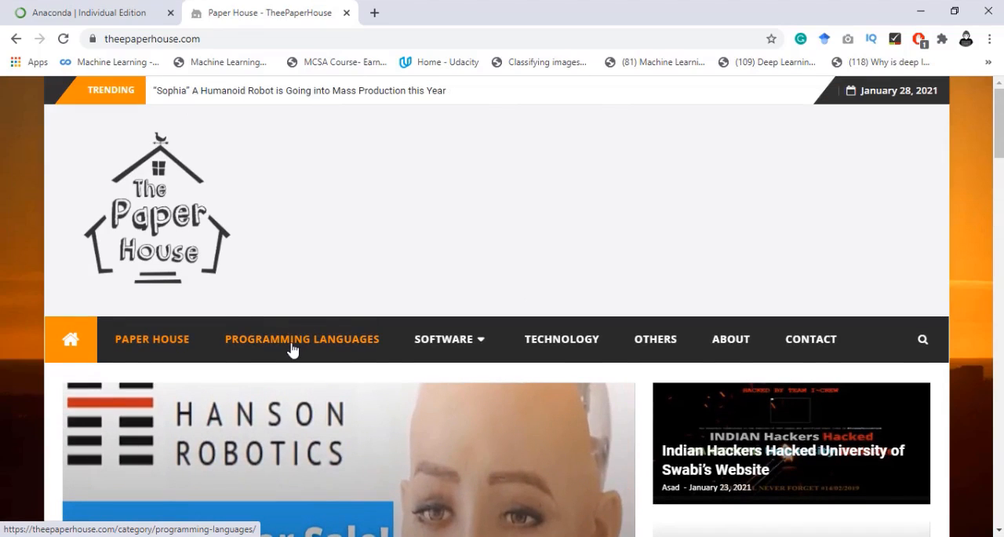
{"action": "scroll", "coordinate": [410, 365], "scroll_direction": "down", "scroll_amount": 3}
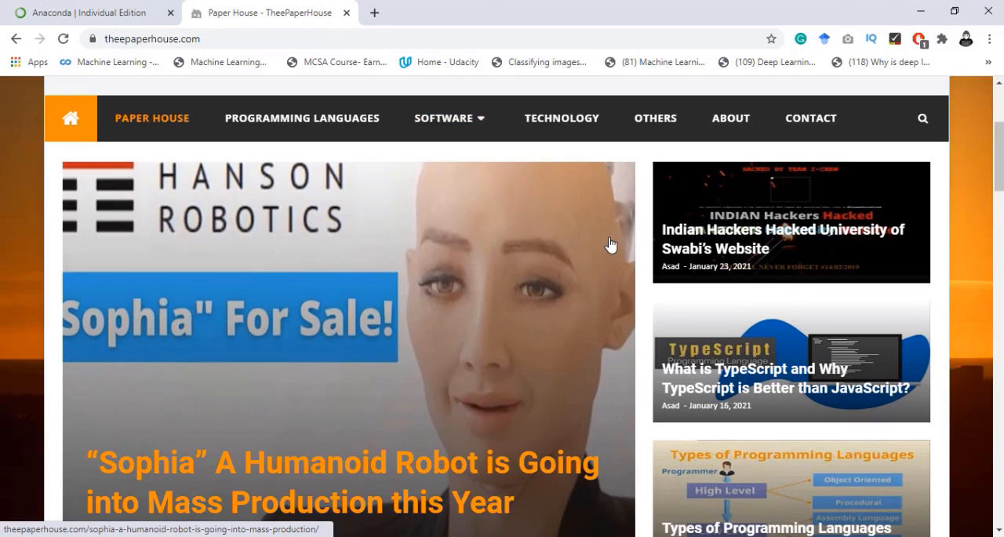
{"action": "scroll", "coordinate": [516, 264], "scroll_direction": "down", "scroll_amount": 3}
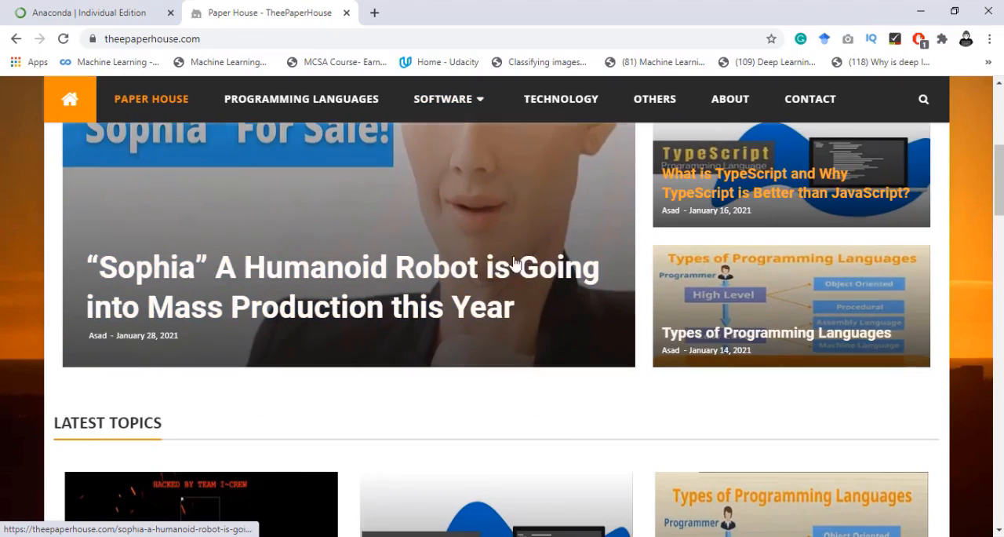
{"action": "scroll", "coordinate": [518, 312], "scroll_direction": "down", "scroll_amount": 2}
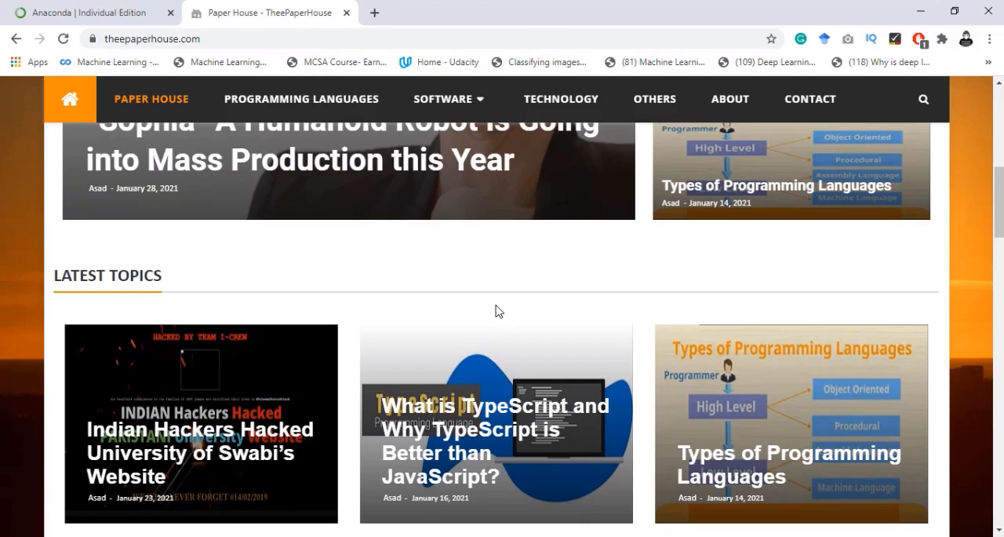
{"action": "scroll", "coordinate": [495, 312], "scroll_direction": "down", "scroll_amount": 1}
{"action": "scroll", "coordinate": [510, 236], "scroll_direction": "up", "scroll_amount": 5}
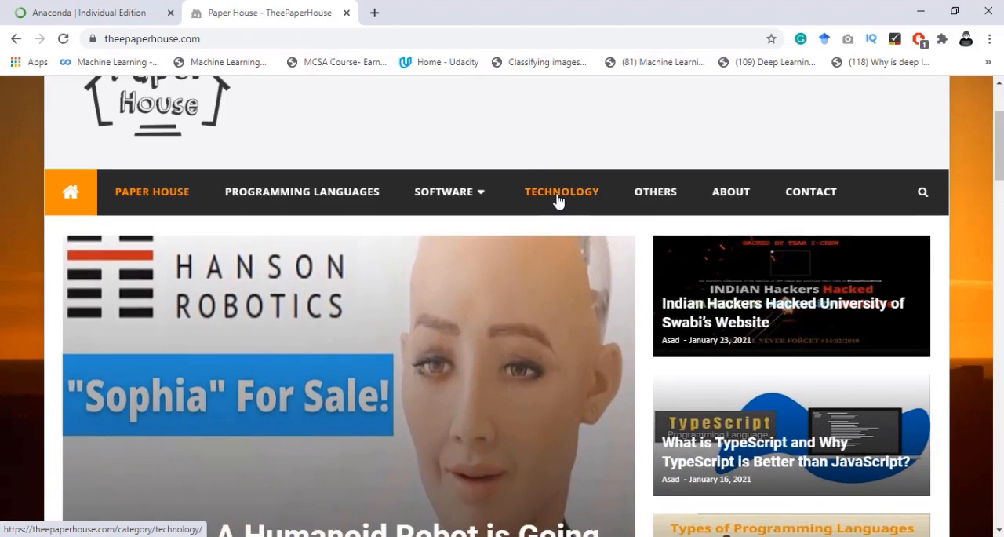
- Browse the articles in The Paper House's Technology category and close the site's tab
{"action": "left_click", "coordinate": [416, 269]}
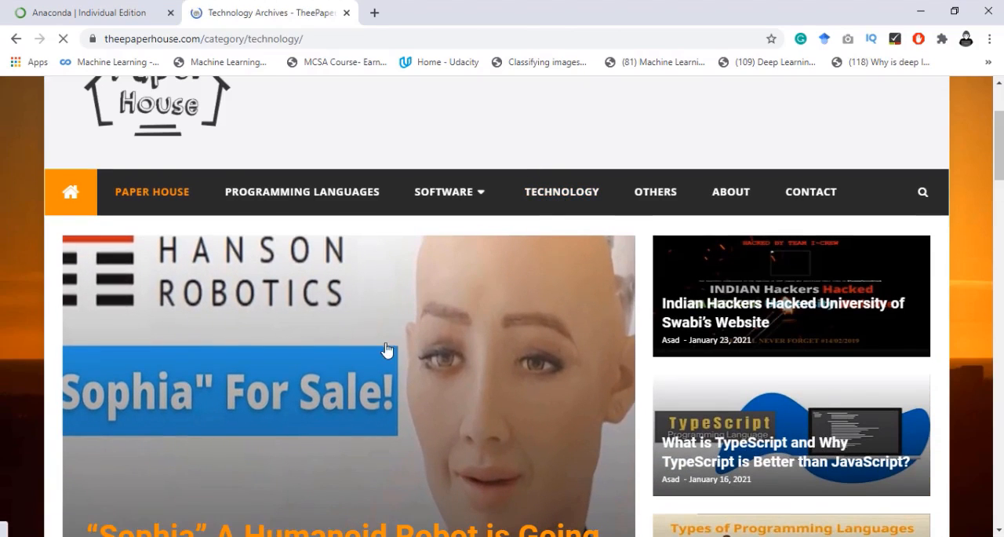
{"action": "scroll", "coordinate": [384, 346], "scroll_direction": "down", "scroll_amount": 3}
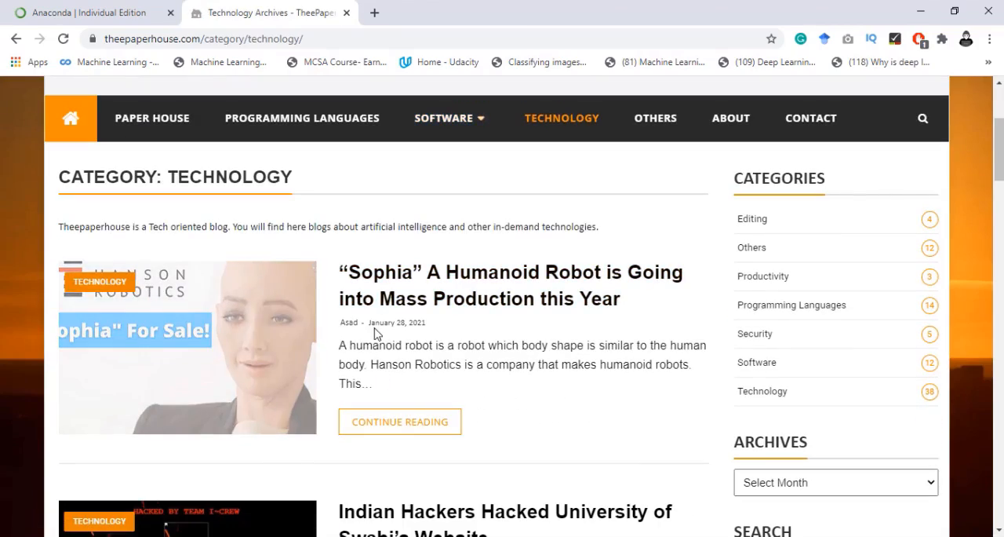
{"action": "scroll", "coordinate": [381, 390], "scroll_direction": "down", "scroll_amount": 1}
{"action": "scroll", "coordinate": [379, 385], "scroll_direction": "down", "scroll_amount": 6}
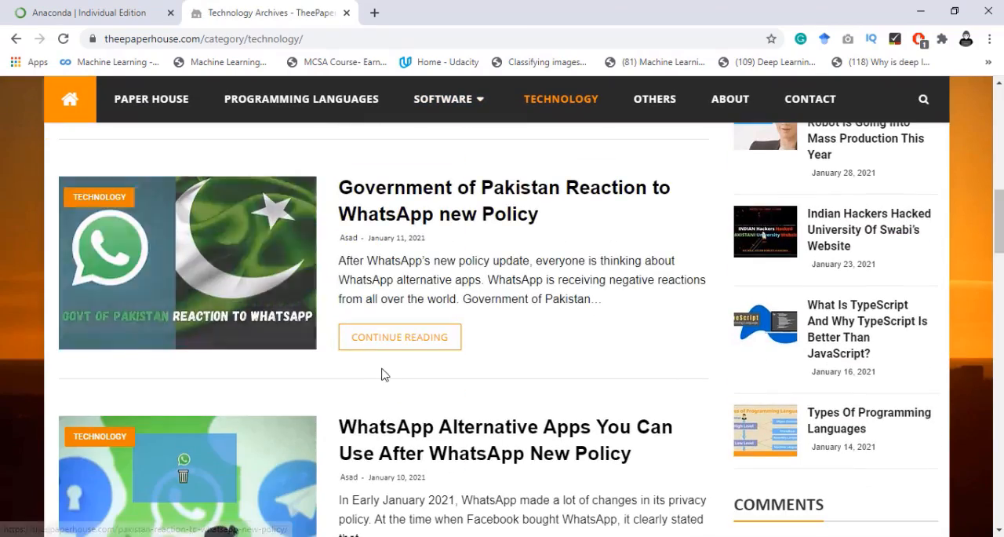
{"action": "scroll", "coordinate": [377, 370], "scroll_direction": "down", "scroll_amount": 5}
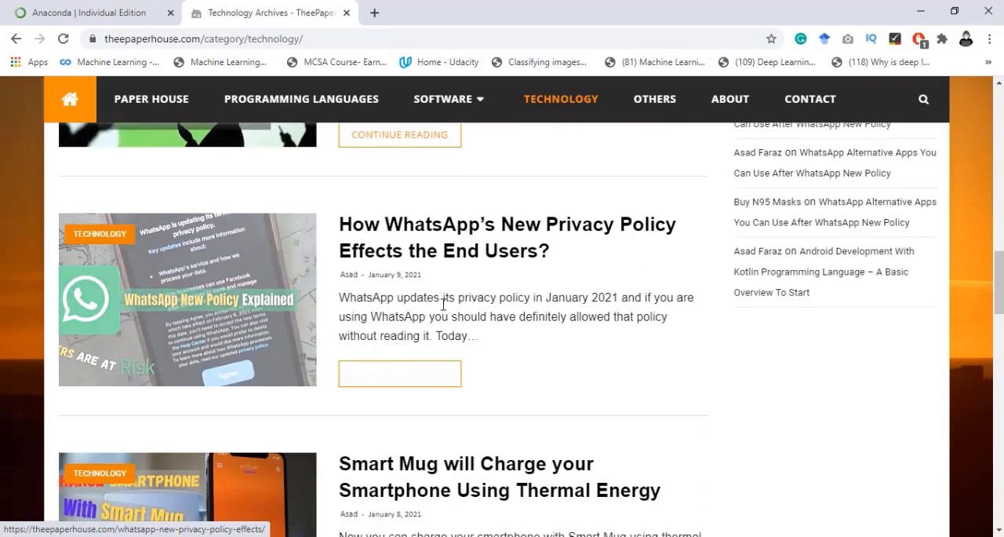
{"action": "scroll", "coordinate": [463, 297], "scroll_direction": "down", "scroll_amount": 8}
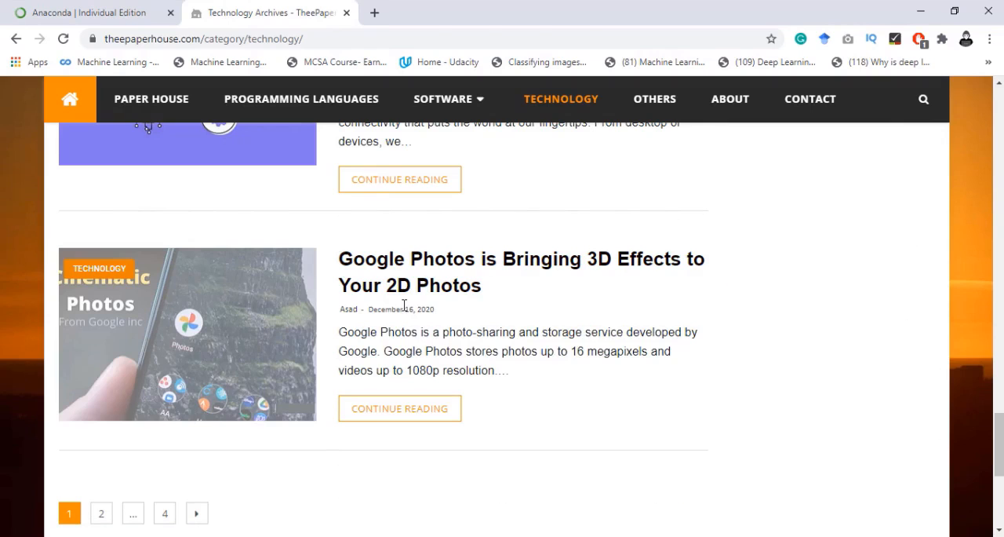
{"action": "scroll", "coordinate": [430, 337], "scroll_direction": "down", "scroll_amount": 3}
{"action": "scroll", "coordinate": [382, 283], "scroll_direction": "up", "scroll_amount": 9}
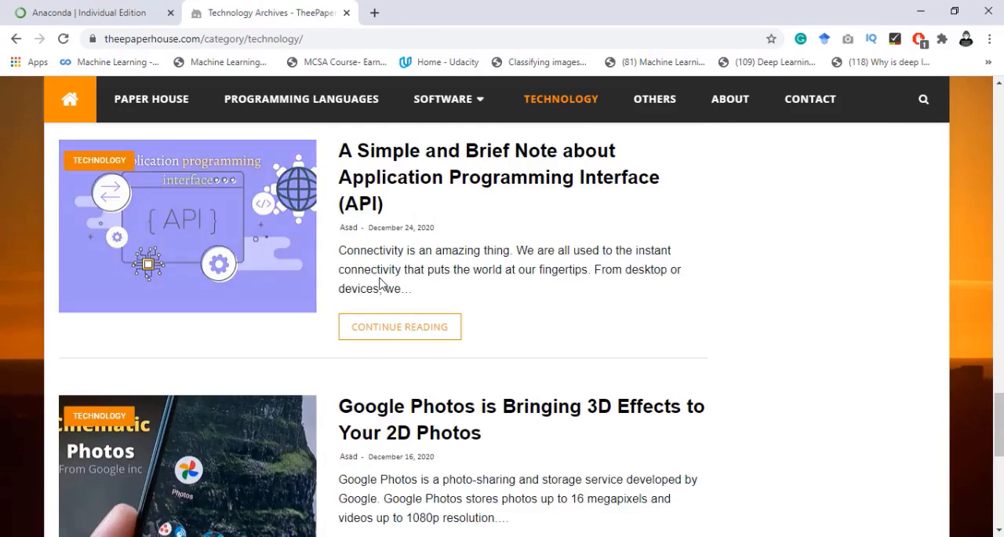
{"action": "left_click", "coordinate": [346, 13]}
- Request the Windows 64-Bit Graphical Installer for Python 3.8 from the Anaconda Installers section of the Individual Edition page
{"action": "scroll", "coordinate": [249, 332], "scroll_direction": "down", "scroll_amount": 1}
{"action": "scroll", "coordinate": [236, 331], "scroll_direction": "up", "scroll_amount": 1}
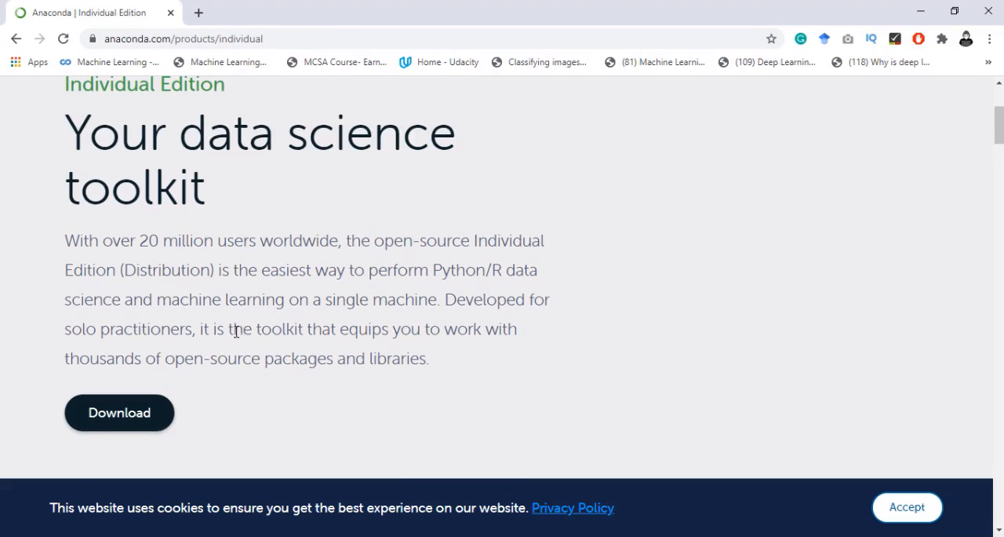
{"action": "left_click", "coordinate": [125, 419]}
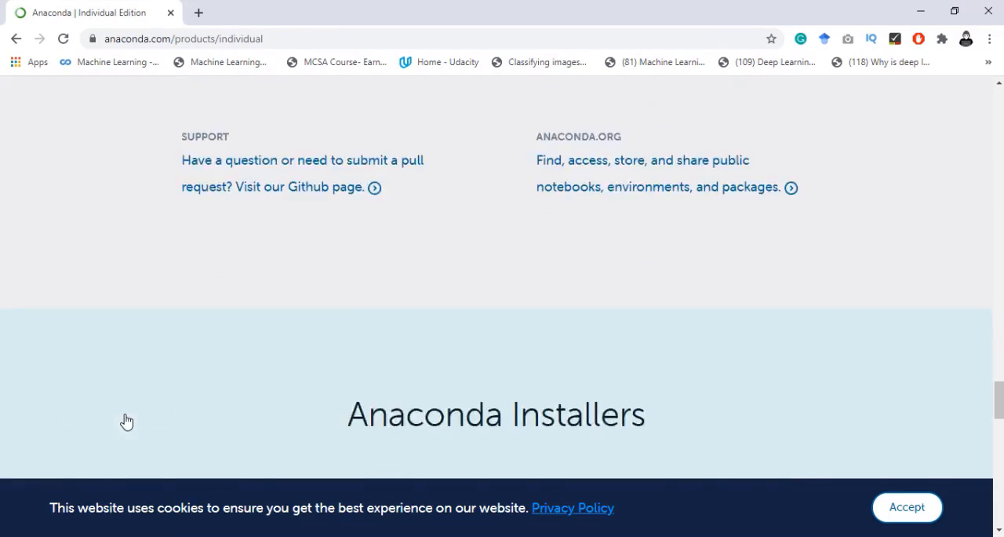
{"action": "scroll", "coordinate": [330, 337], "scroll_direction": "down", "scroll_amount": 2}
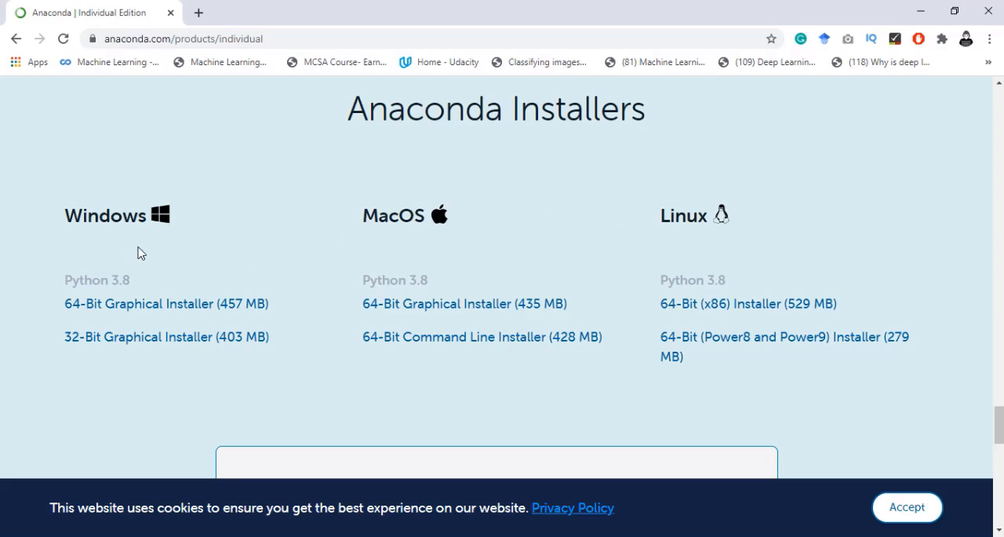
{"action": "left_click", "coordinate": [181, 311]}
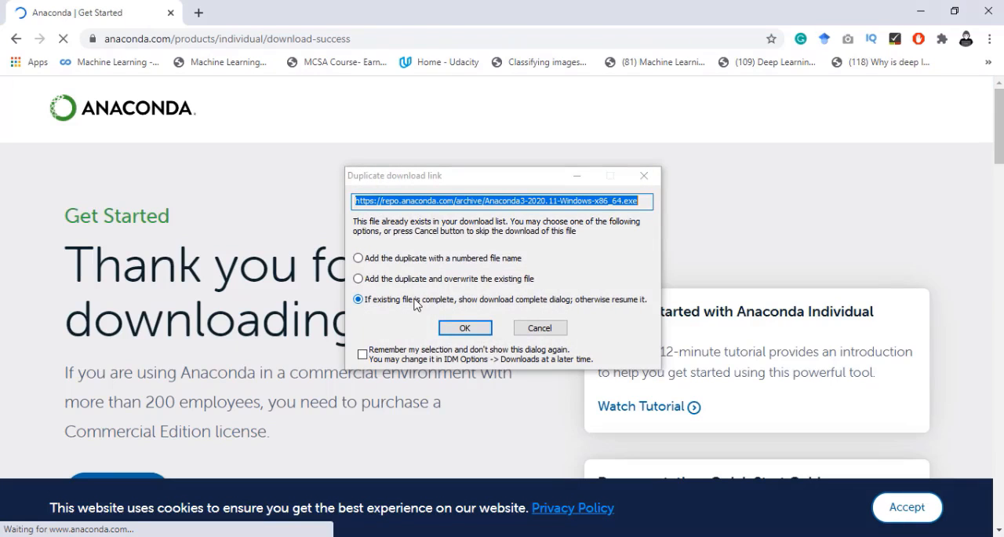
- Cancel the duplicate download and select the existing Anaconda3-2020.11-Windows-x86_64 installer in the Softwares > Learning > Python folder on drive E
{"action": "left_click", "coordinate": [541, 328]}
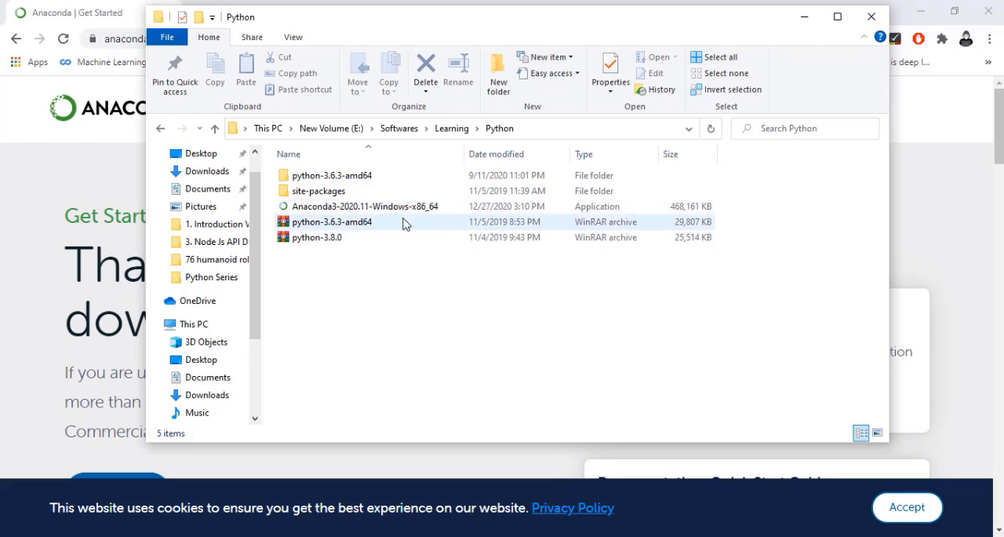
{"action": "left_click", "coordinate": [365, 207]}
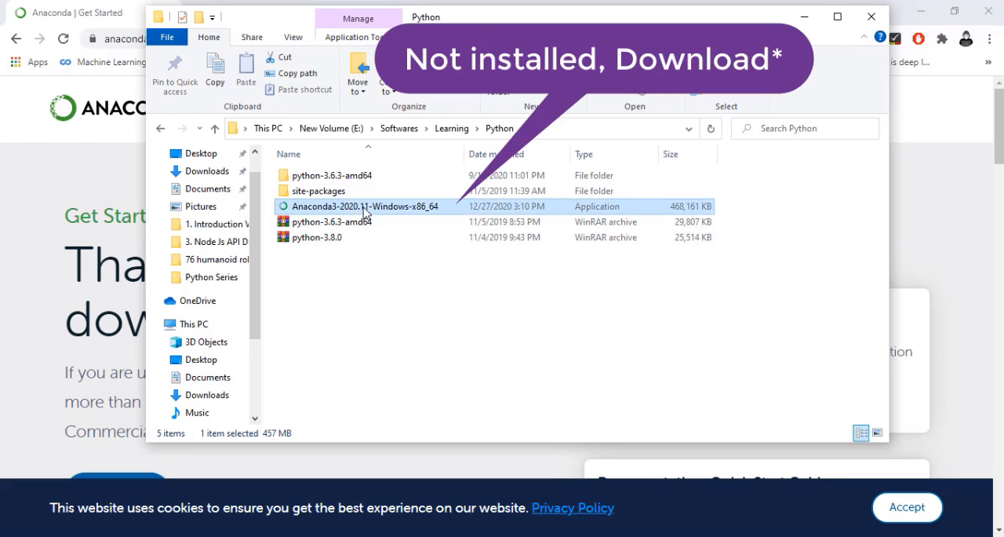
- Run the Anaconda3-2020.11-Windows-x86_64 installer, look over the license text and accept the license agreement
{"action": "double_click", "coordinate": [349, 208]}
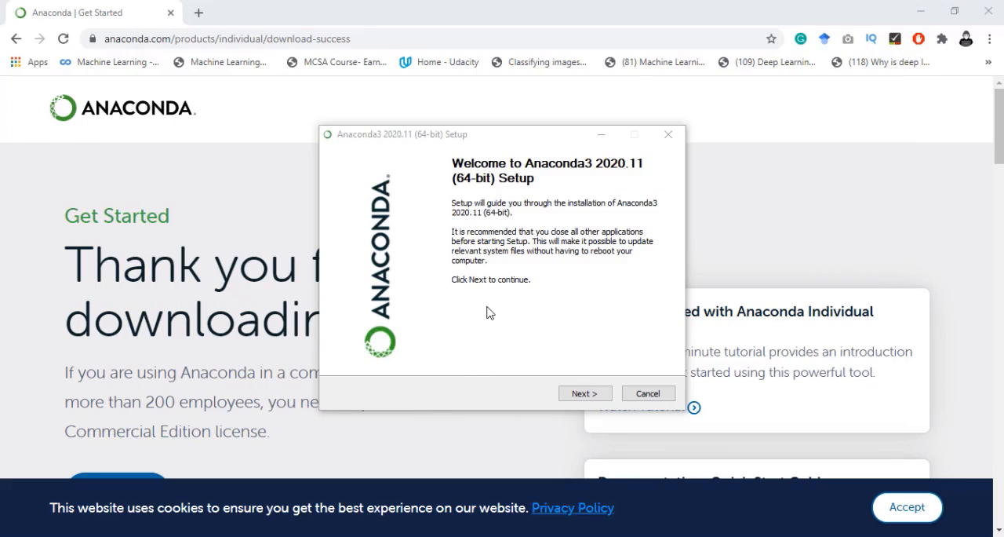
{"action": "left_click", "coordinate": [580, 394]}
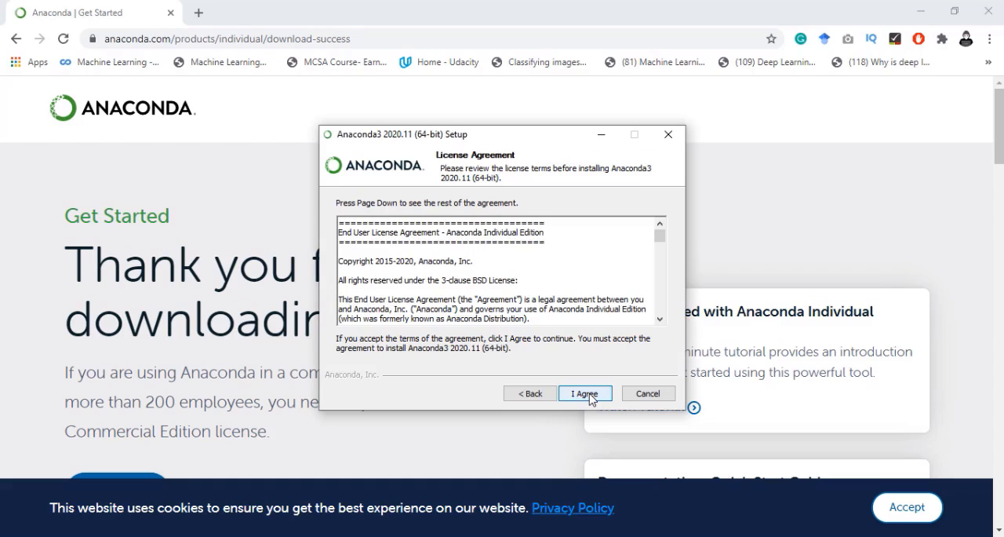
{"action": "left_click_drag", "start_coordinate": [471, 244], "coordinate": [468, 352]}
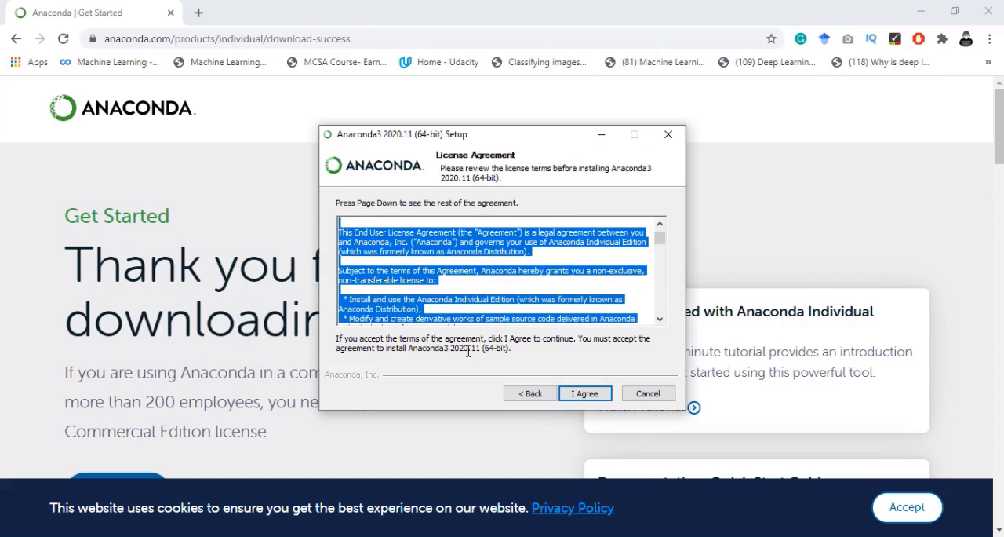
{"action": "left_click", "coordinate": [491, 309]}
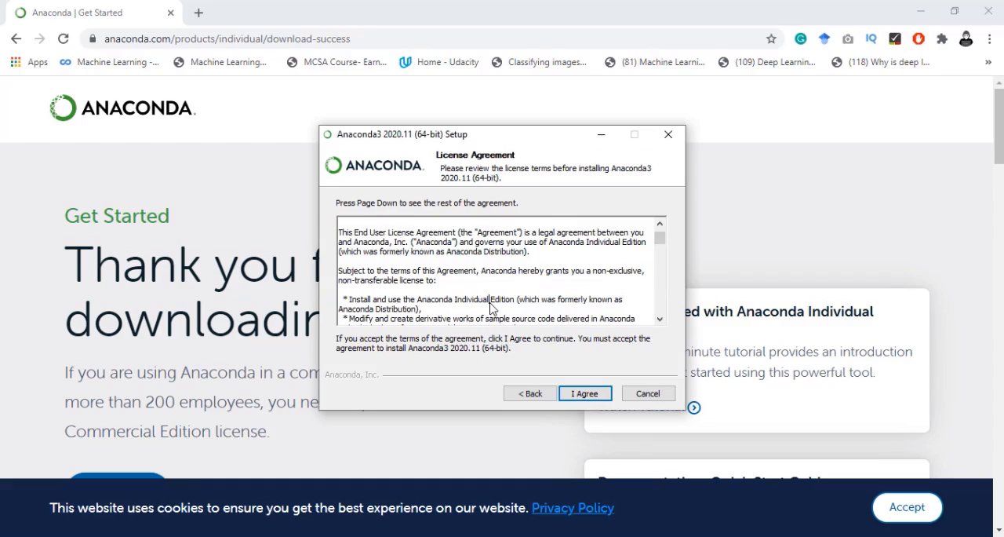
{"action": "left_click", "coordinate": [587, 394]}
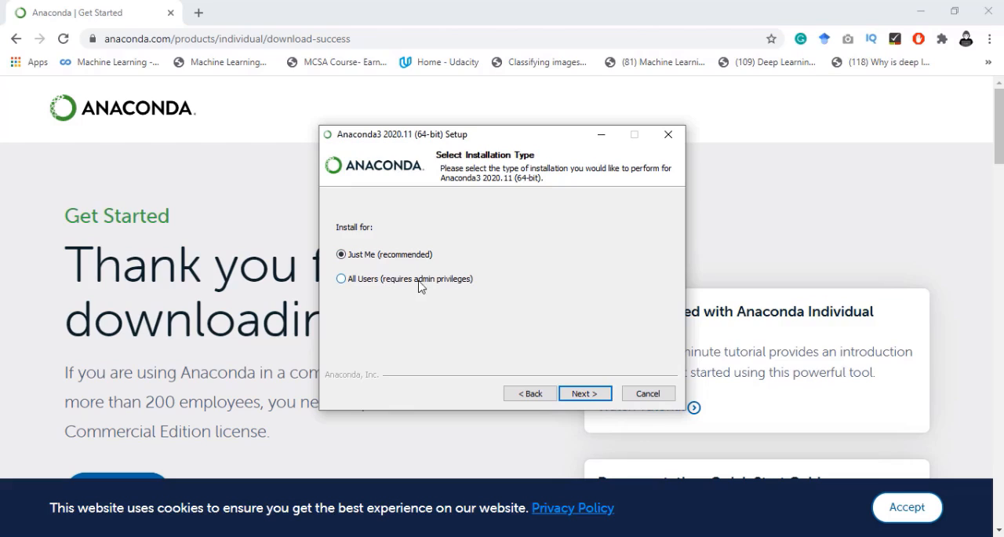
- Set the installation type to Just Me (recommended) and continue to the install location
{"action": "left_click", "coordinate": [393, 285]}
{"action": "left_click", "coordinate": [374, 261]}
{"action": "left_click", "coordinate": [590, 394]}
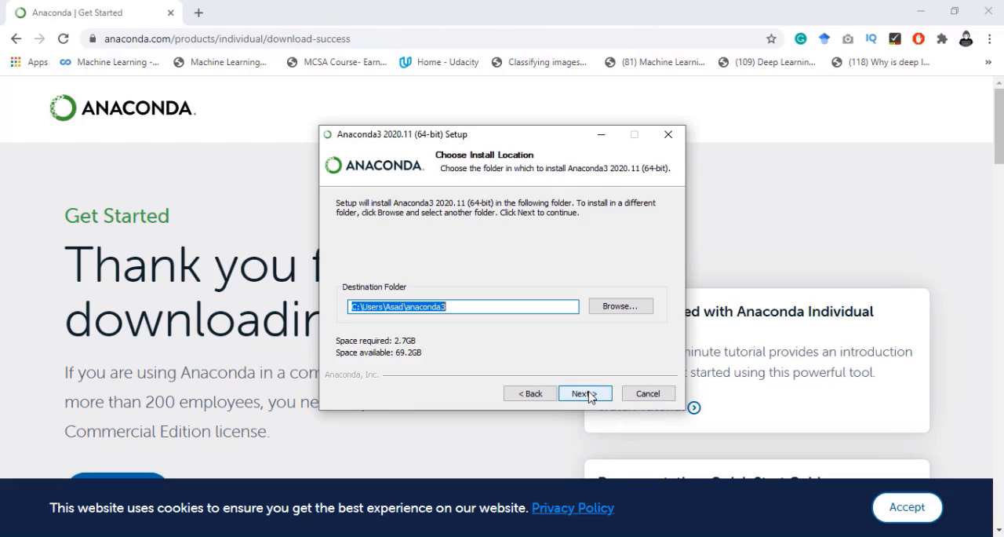
- Keep the default destination folder and install with only Register Anaconda3 as my default Python 3.8 enabled
{"action": "left_click", "coordinate": [369, 311]}
{"action": "left_click_drag", "start_coordinate": [453, 306], "coordinate": [343, 306]}
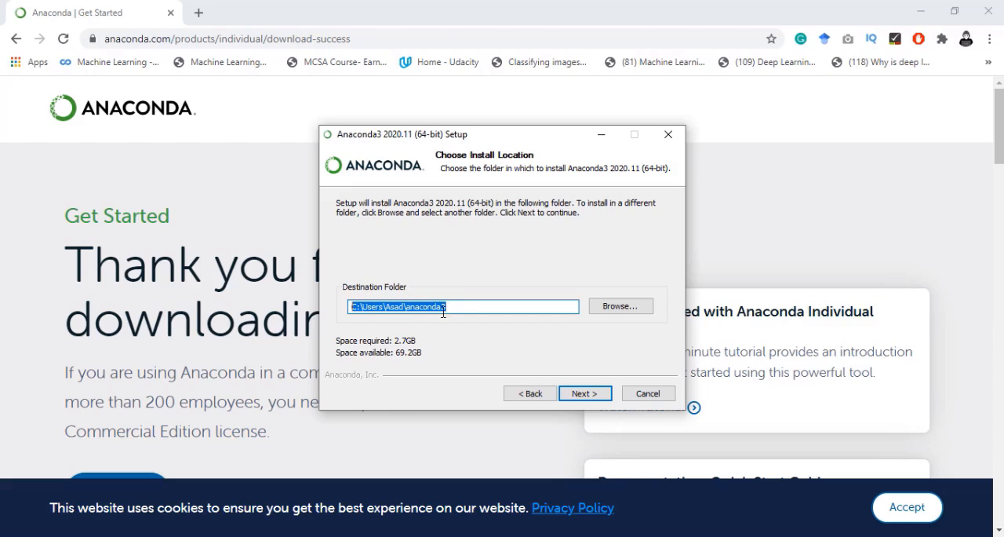
{"action": "left_click", "coordinate": [454, 306]}
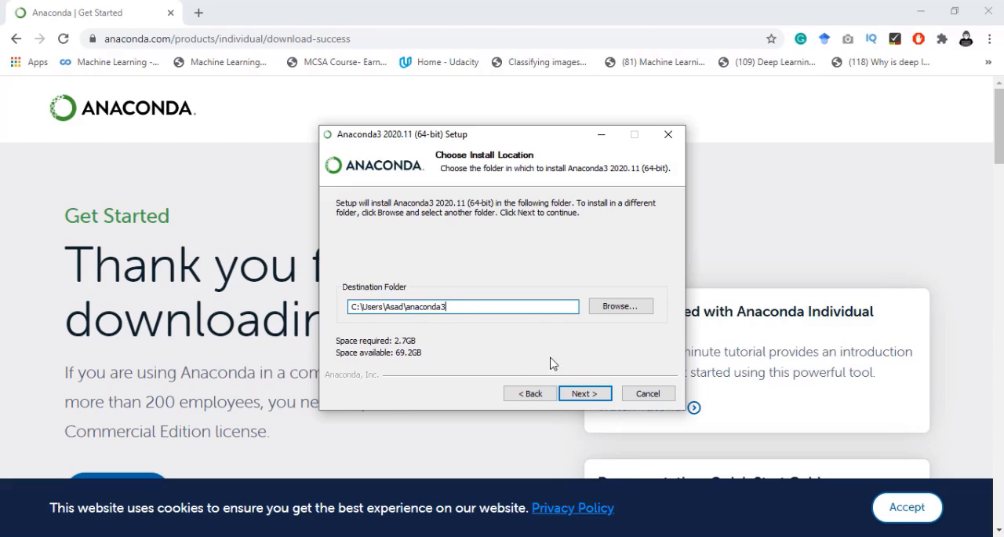
{"action": "left_click", "coordinate": [584, 394]}
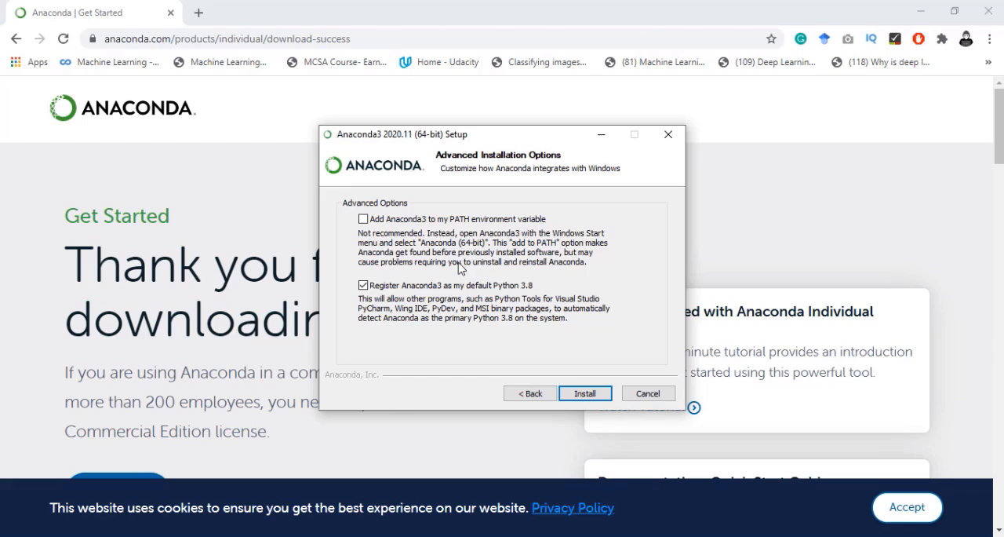
{"action": "left_click", "coordinate": [585, 394]}
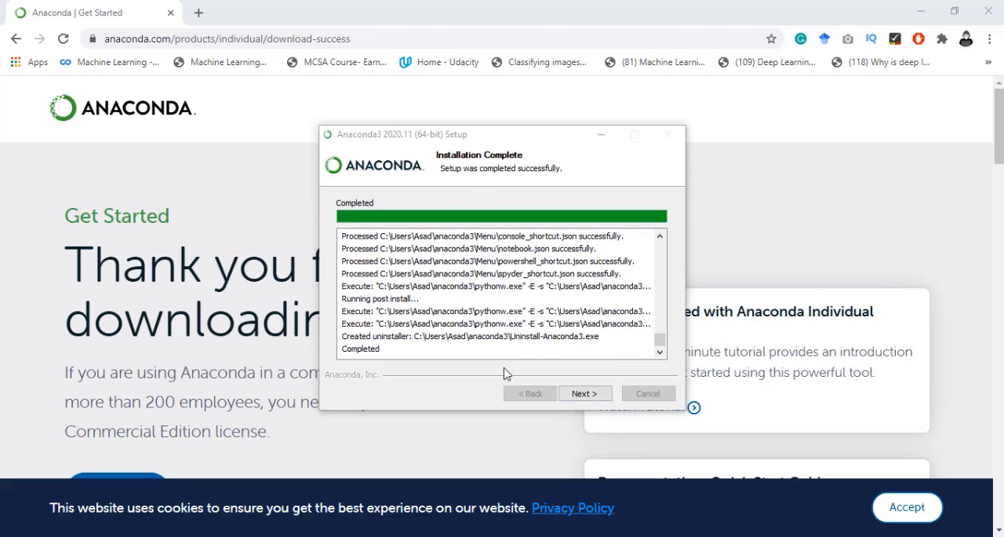
- Finish the Anaconda3 setup with the Anaconda Individual Edition Tutorial and Getting Started with Anaconda options turned off
{"action": "left_click", "coordinate": [361, 351]}
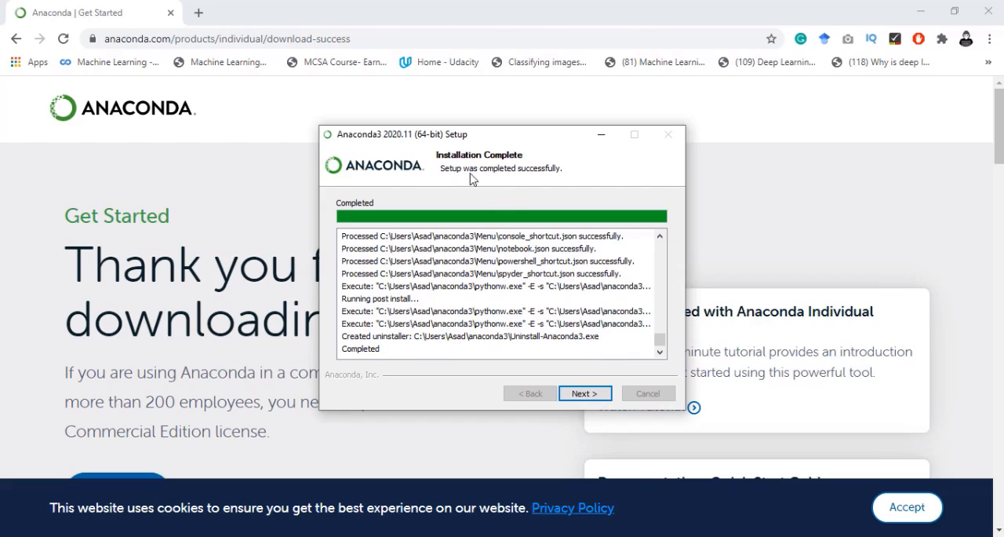
{"action": "left_click", "coordinate": [585, 393]}
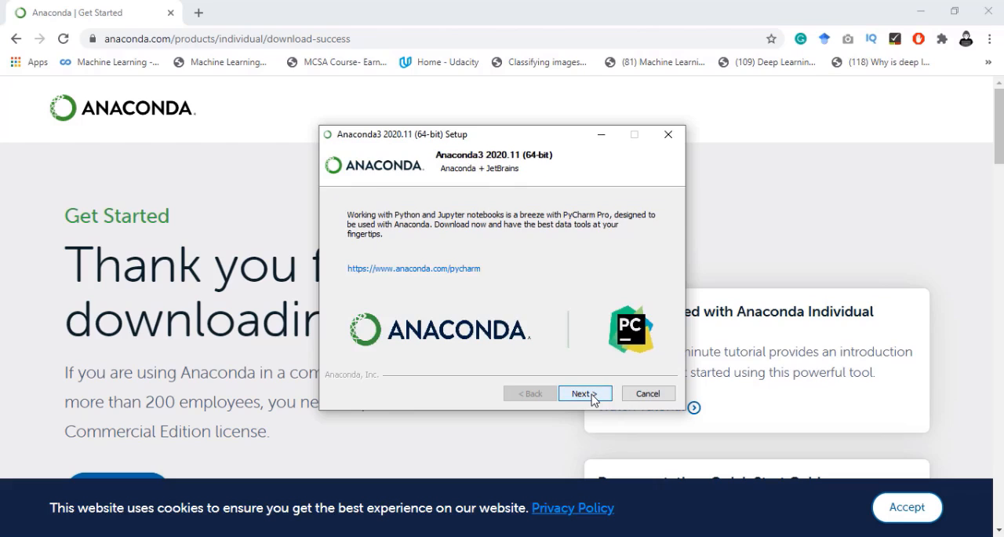
{"action": "left_click", "coordinate": [593, 398]}
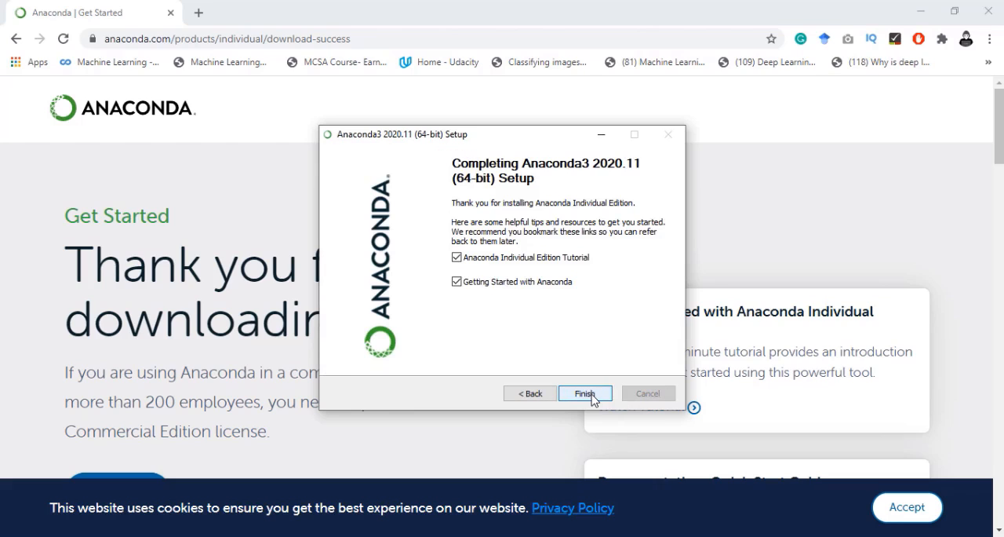
{"action": "left_click", "coordinate": [492, 259]}
{"action": "left_click", "coordinate": [498, 287]}
{"action": "left_click", "coordinate": [459, 284]}
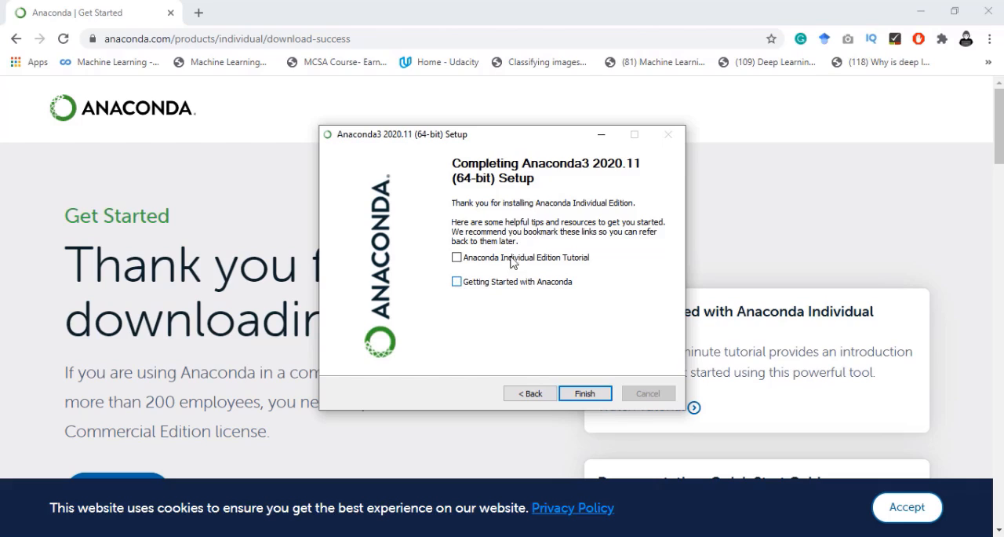
{"action": "left_click", "coordinate": [586, 394]}
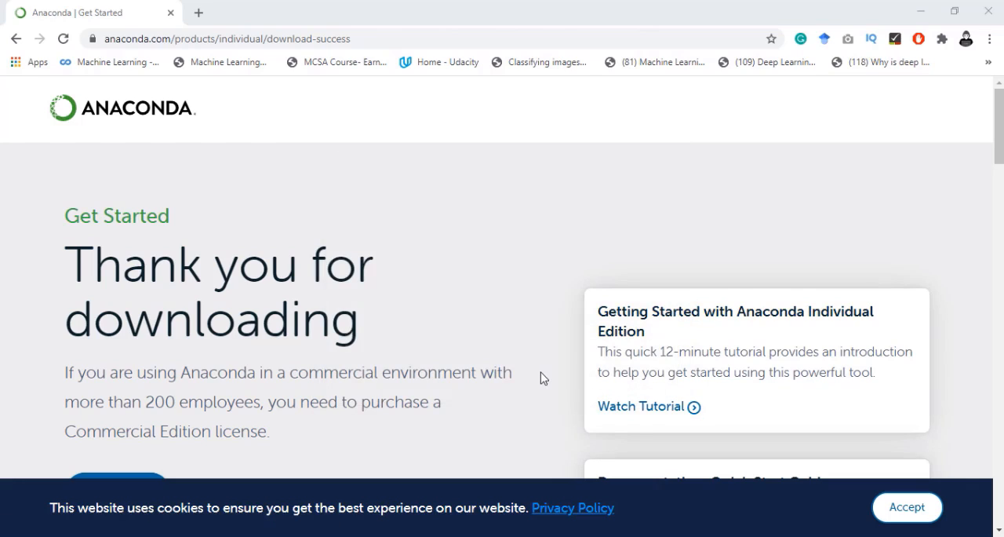
- Minimize the browser and launch Anaconda Navigator from the Anaconda3 (64-bit) program folder
{"action": "left_click", "coordinate": [926, 14]}
{"action": "key", "text": "super"}
{"action": "left_click", "coordinate": [129, 402]}
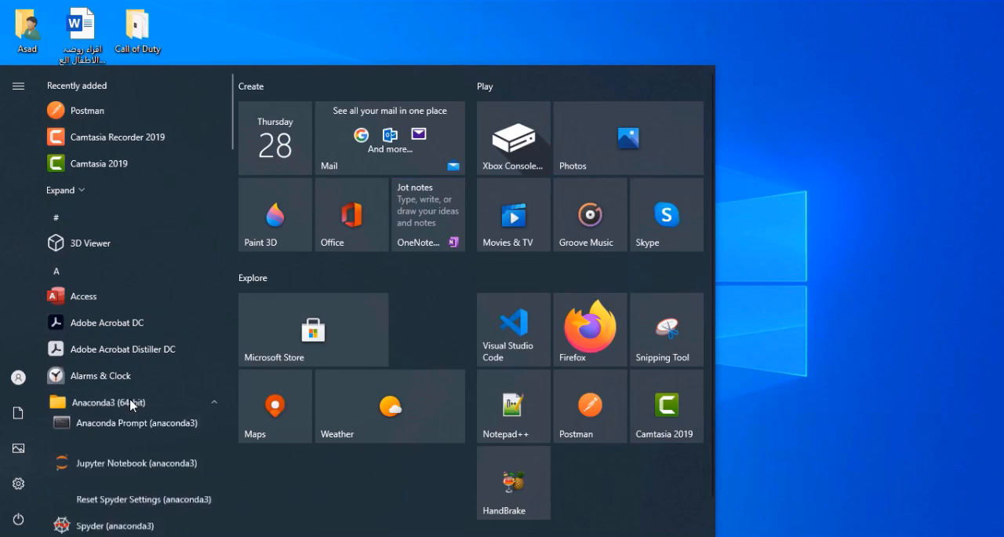
{"action": "scroll", "coordinate": [116, 405], "scroll_direction": "down", "scroll_amount": 3}
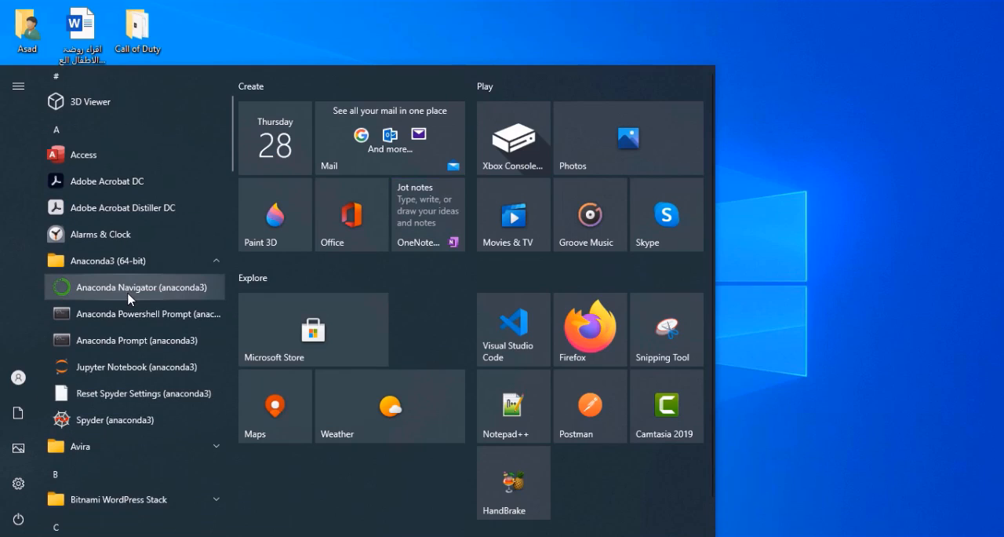
{"action": "left_click", "coordinate": [129, 298]}
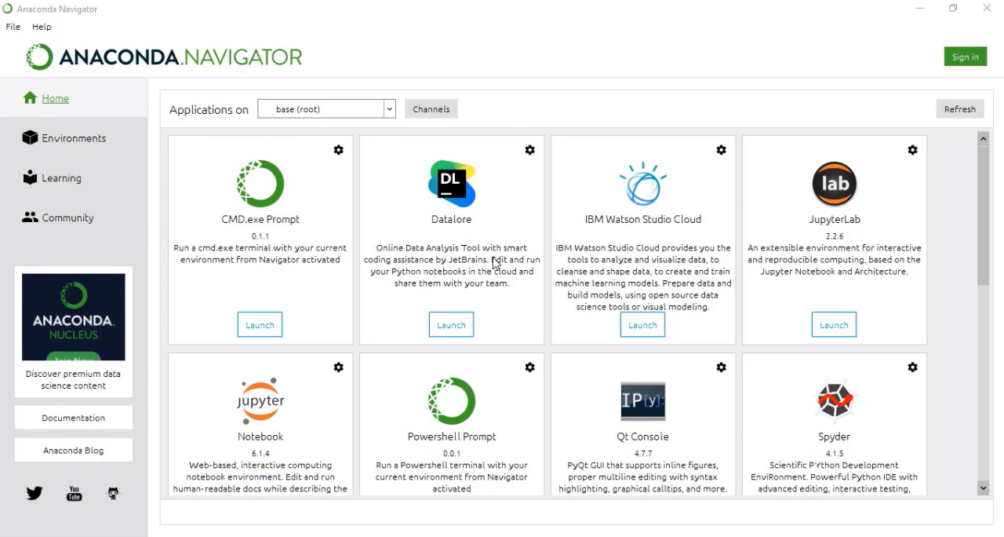
- Look through all the applications on the Navigator home page, including Jupyter Notebook, VS Code, PyCharm Professional and RStudio
{"action": "scroll", "coordinate": [672, 370], "scroll_direction": "down", "scroll_amount": 5}
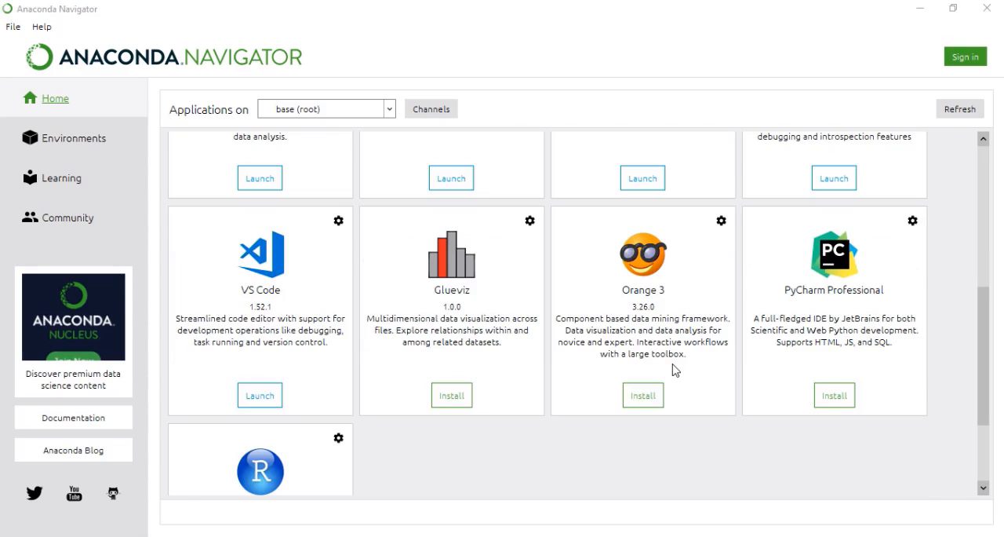
{"action": "scroll", "coordinate": [464, 340], "scroll_direction": "up", "scroll_amount": 4}
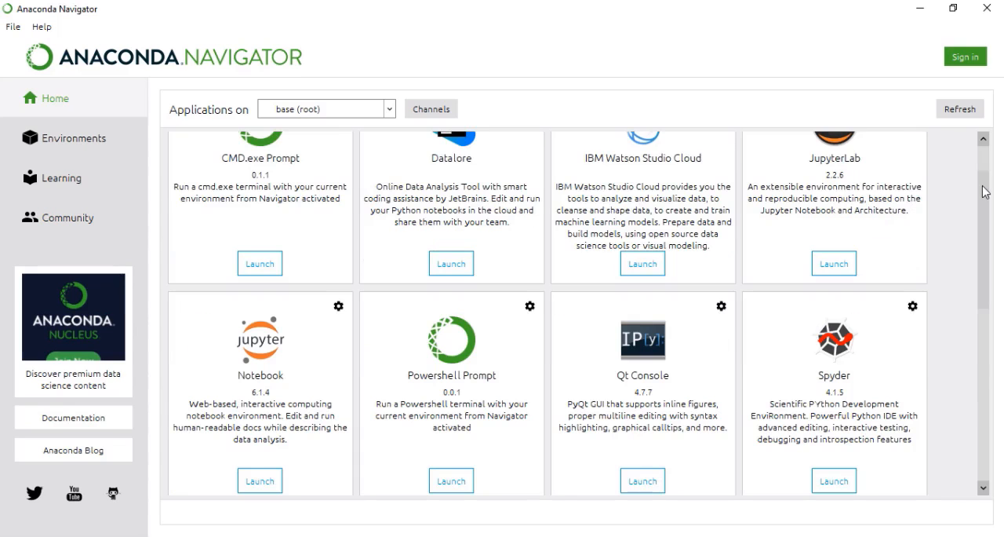
{"action": "scroll", "coordinate": [986, 217], "scroll_direction": "down", "scroll_amount": 1}
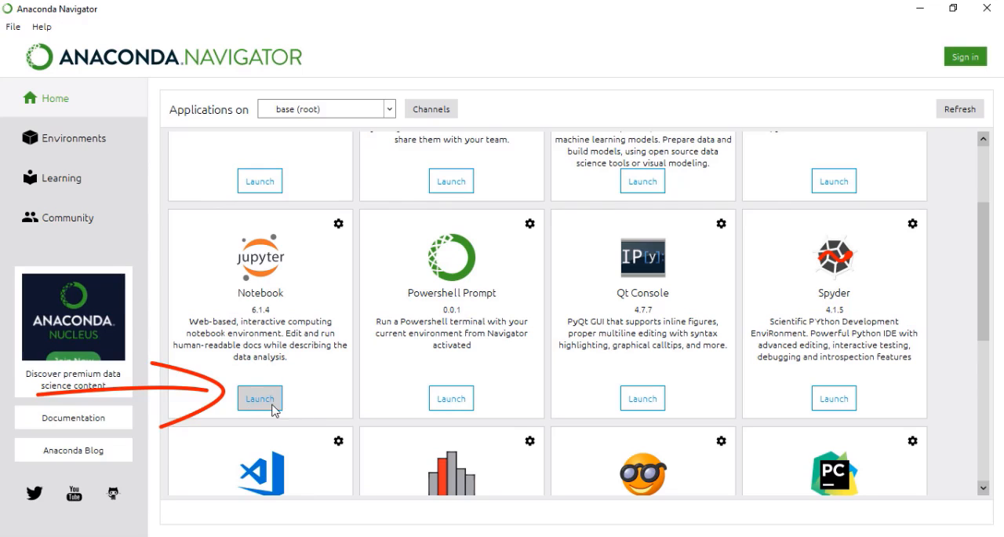
{"action": "scroll", "coordinate": [314, 408], "scroll_direction": "down", "scroll_amount": 5}
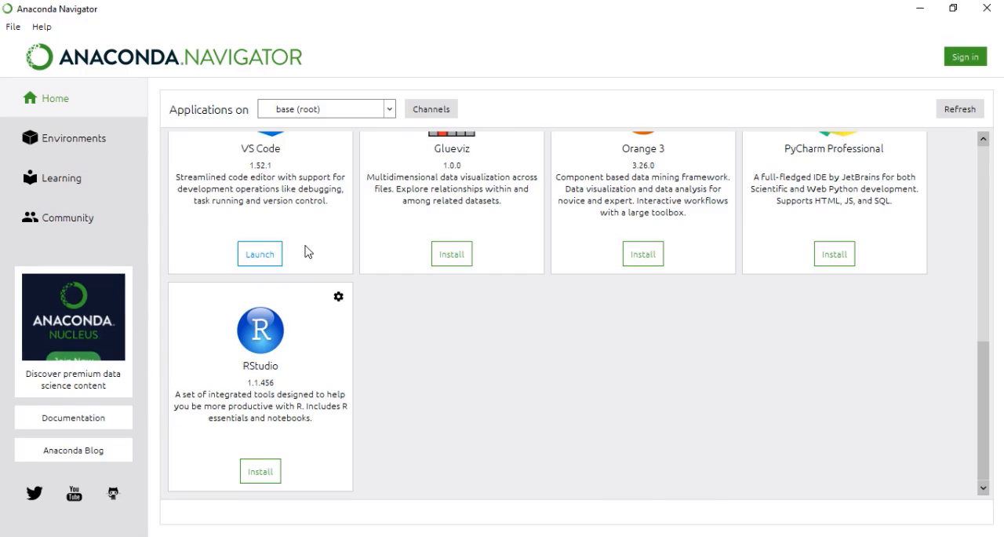
{"action": "scroll", "coordinate": [306, 252], "scroll_direction": "up", "scroll_amount": 5}
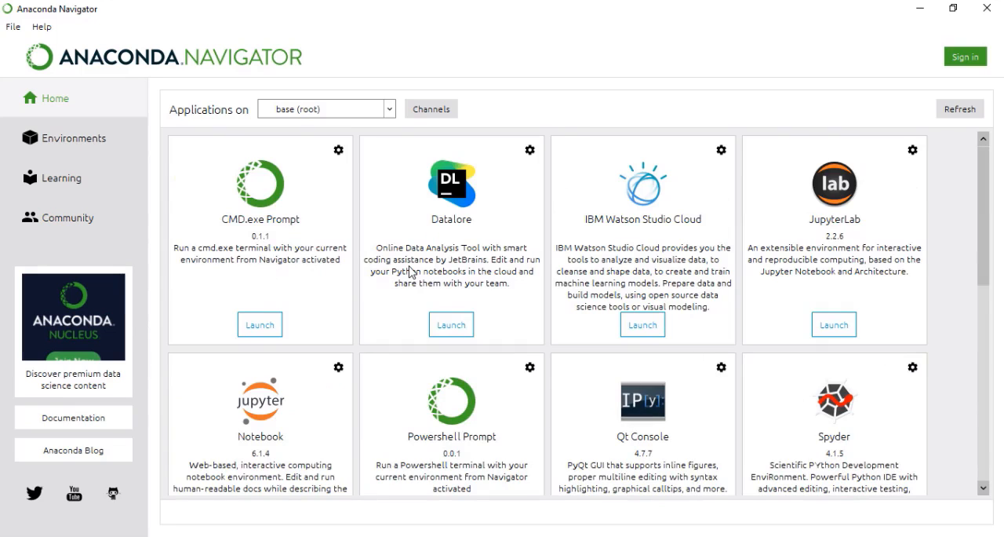
{"action": "scroll", "coordinate": [410, 271], "scroll_direction": "down", "scroll_amount": 5}
{"action": "scroll", "coordinate": [410, 271], "scroll_direction": "up", "scroll_amount": 5}
{"action": "scroll", "coordinate": [796, 266], "scroll_direction": "down", "scroll_amount": 5}
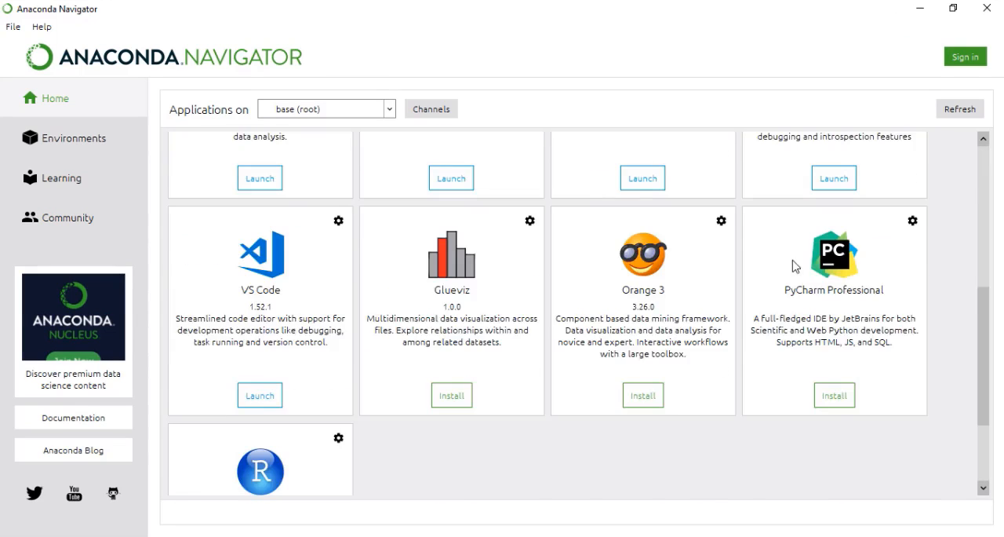
{"action": "scroll", "coordinate": [810, 245], "scroll_direction": "up", "scroll_amount": 5}
{"action": "scroll", "coordinate": [826, 259], "scroll_direction": "down", "scroll_amount": 5}
{"action": "scroll", "coordinate": [825, 259], "scroll_direction": "up", "scroll_amount": 5}
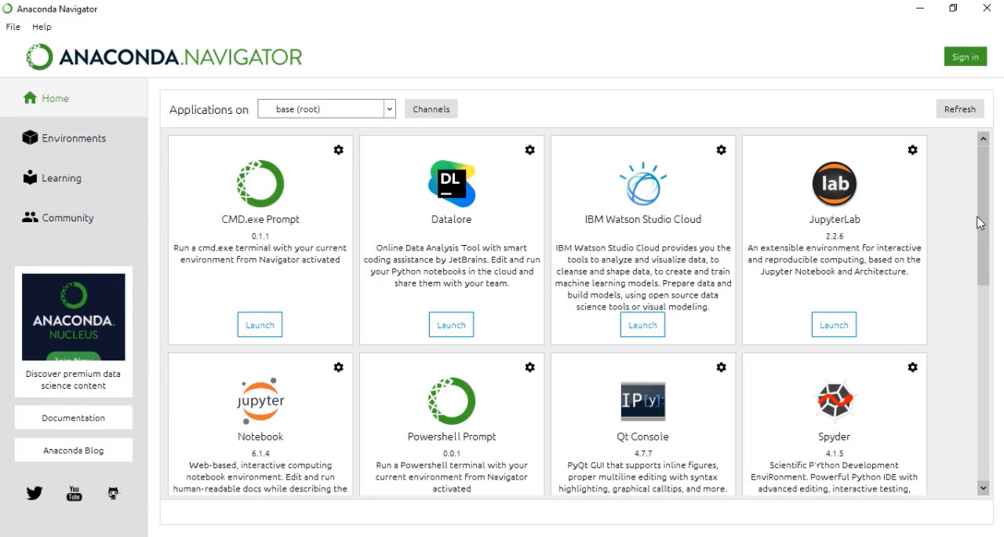
{"action": "left_click_drag", "start_coordinate": [980, 218], "coordinate": [868, 353]}
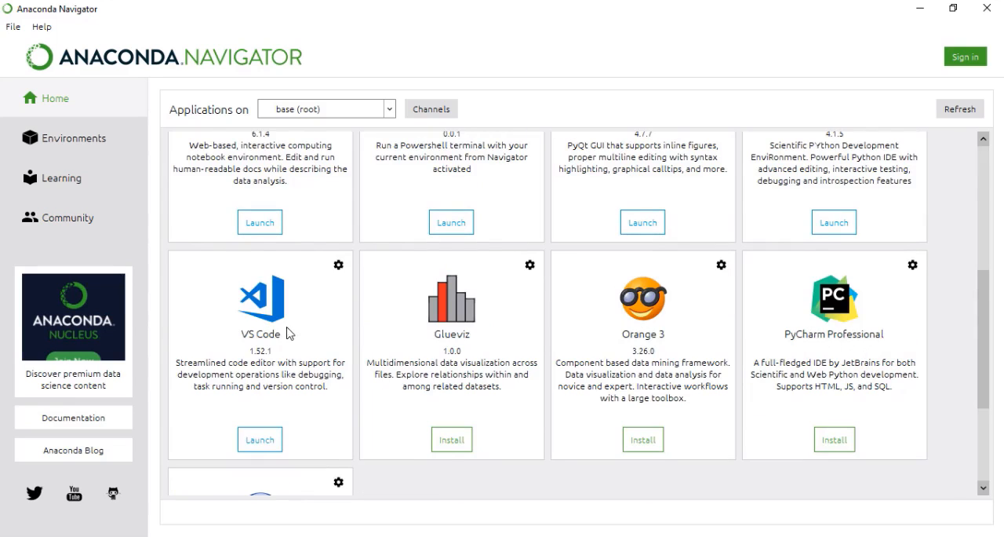
{"action": "left_click_drag", "start_coordinate": [982, 312], "coordinate": [822, 403]}
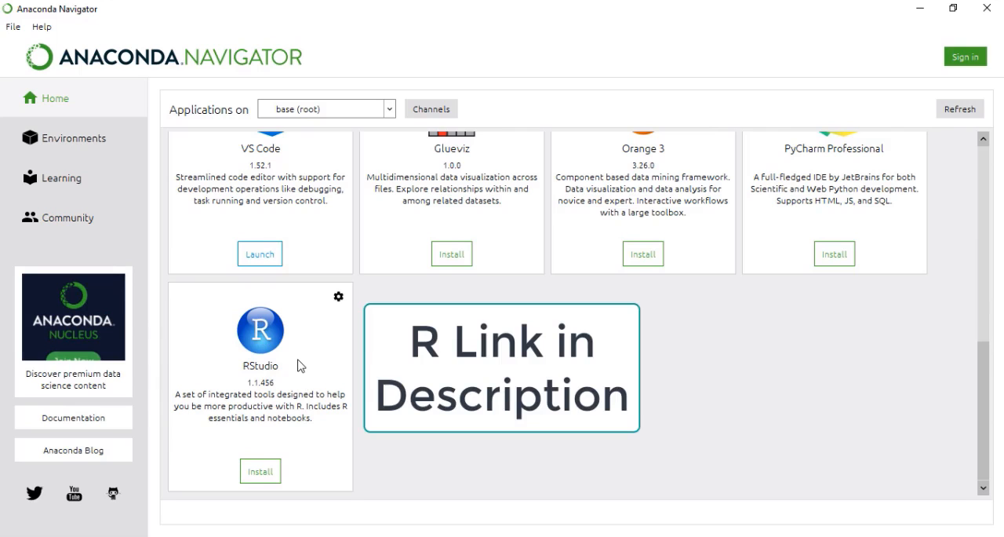
{"action": "left_click_drag", "start_coordinate": [976, 379], "coordinate": [984, 179]}
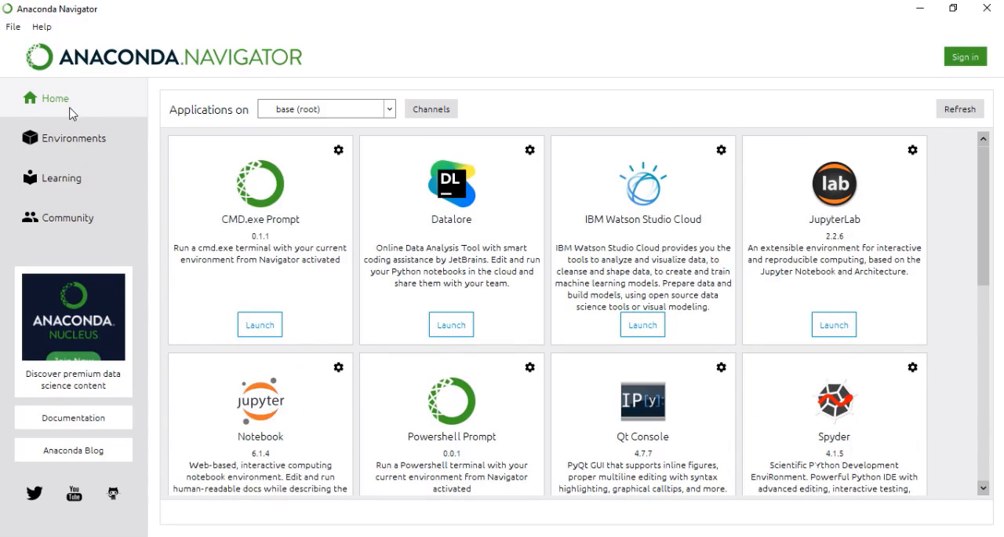
- Check which environments can be chosen for the home page applications, keep base (root) and glance over the applications again
{"action": "left_click", "coordinate": [384, 111]}
{"action": "left_click", "coordinate": [374, 111]}
{"action": "left_click", "coordinate": [377, 111]}
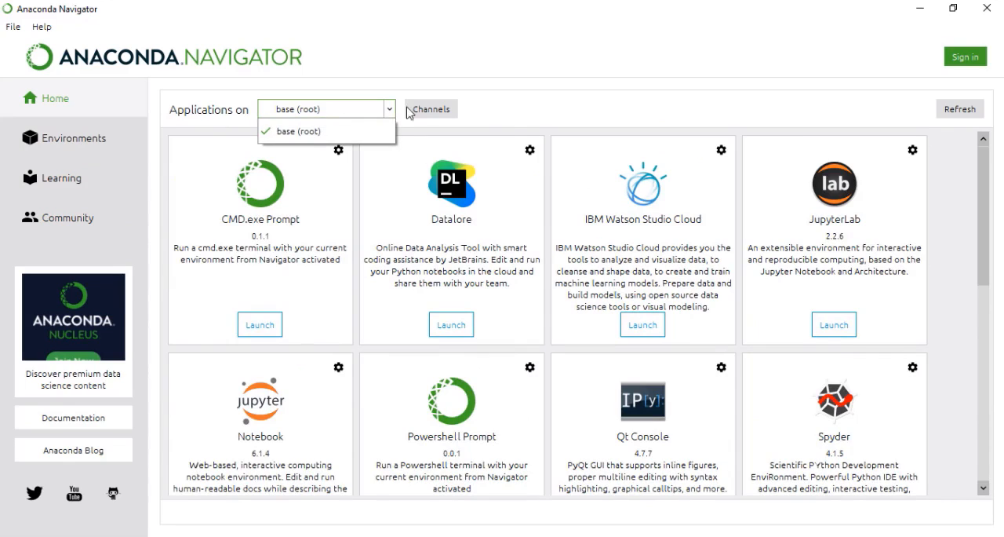
{"action": "left_click", "coordinate": [502, 122]}
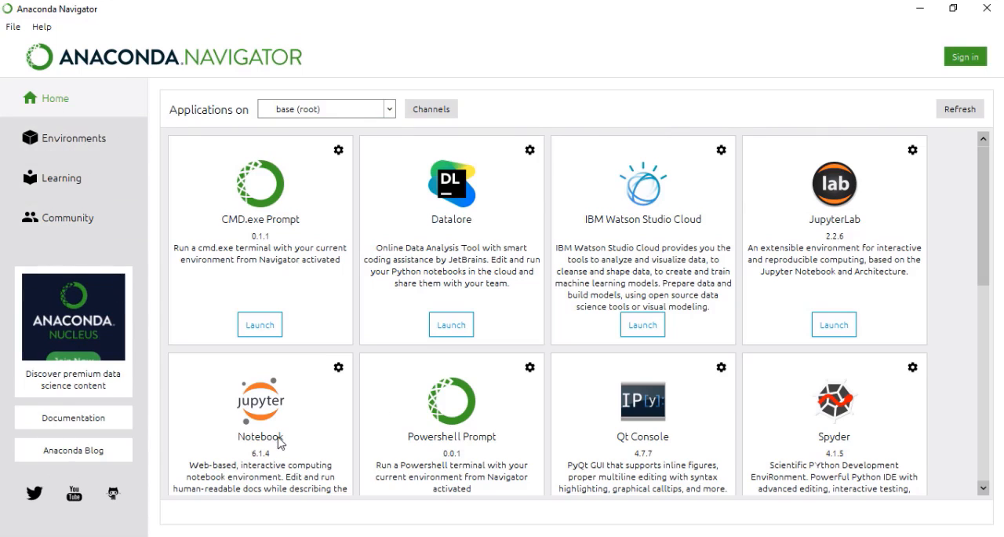
{"action": "scroll", "coordinate": [262, 282], "scroll_direction": "down", "scroll_amount": 5}
{"action": "scroll", "coordinate": [983, 314], "scroll_direction": "up", "scroll_amount": 3}
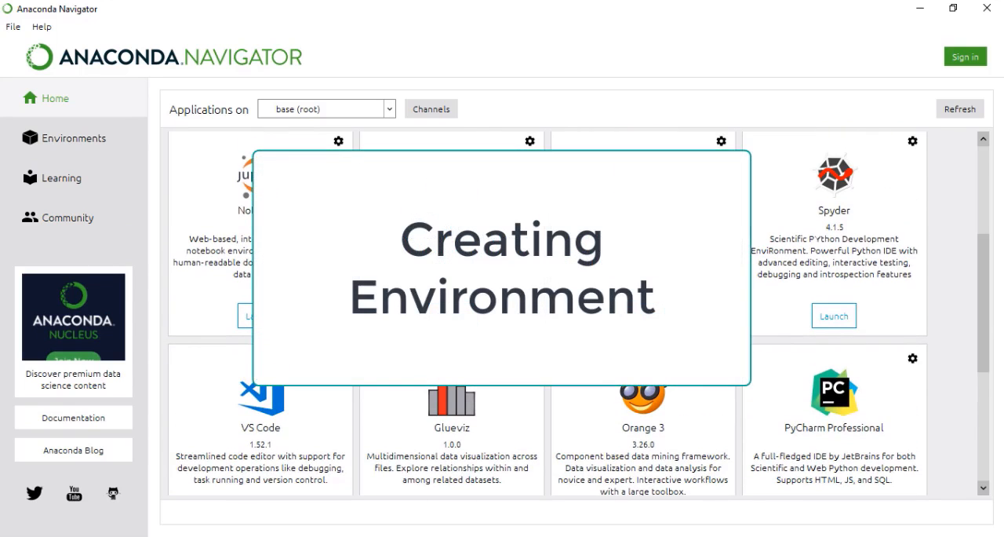
- Open the Environments page and look through the packages installed in the base (root) environment
{"action": "left_click", "coordinate": [73, 141]}
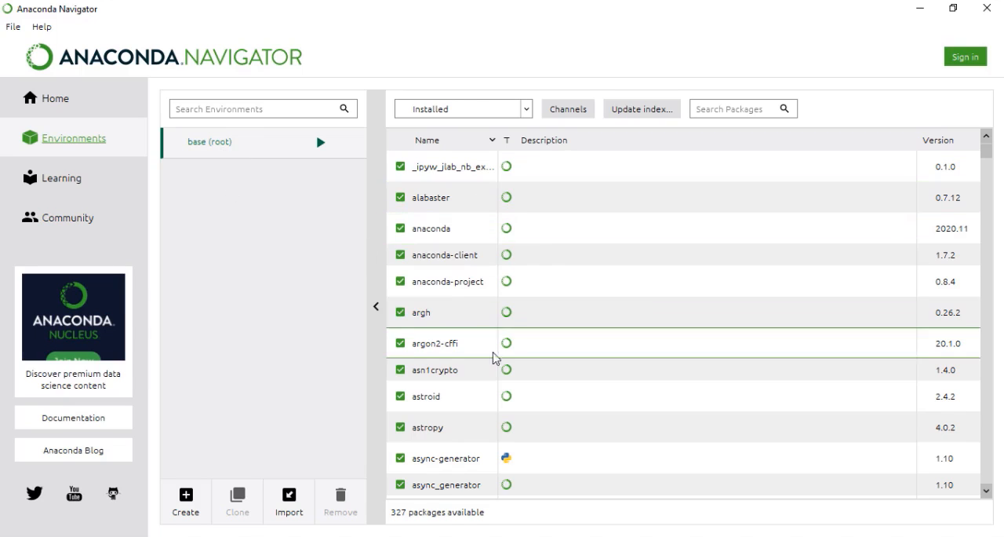
{"action": "scroll", "coordinate": [502, 325], "scroll_direction": "down", "scroll_amount": 1}
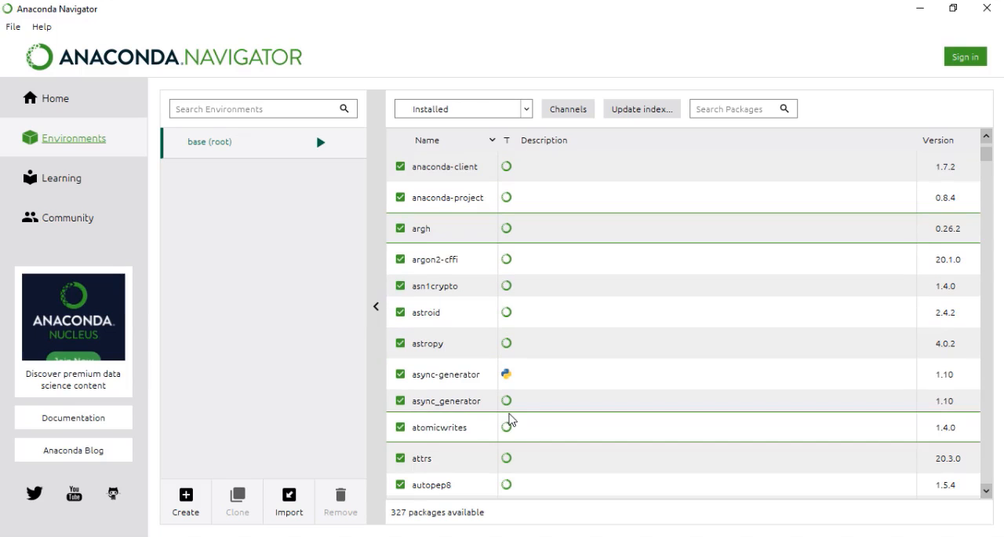
{"action": "scroll", "coordinate": [522, 404], "scroll_direction": "down", "scroll_amount": 10}
{"action": "scroll", "coordinate": [532, 390], "scroll_direction": "down", "scroll_amount": 6}
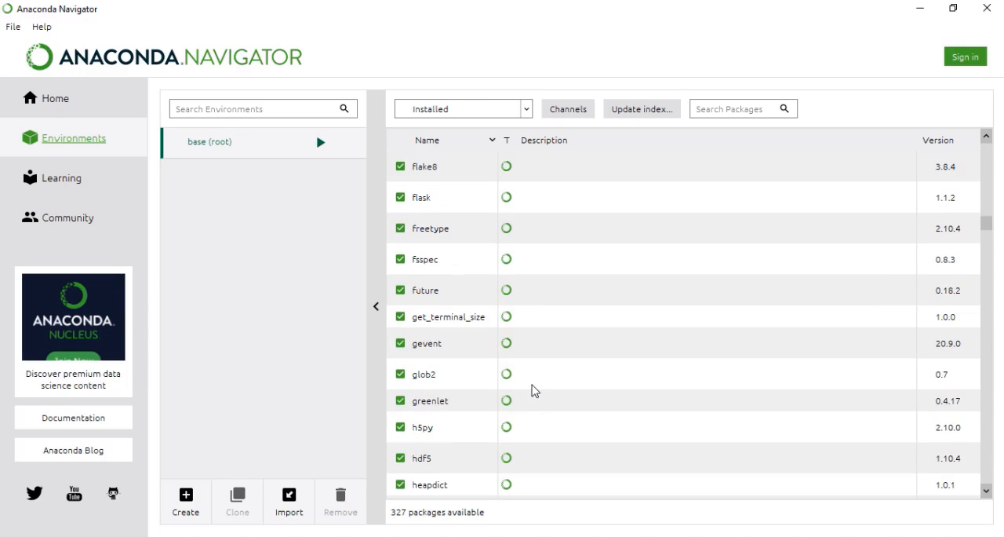
{"action": "scroll", "coordinate": [532, 390], "scroll_direction": "down", "scroll_amount": 2}
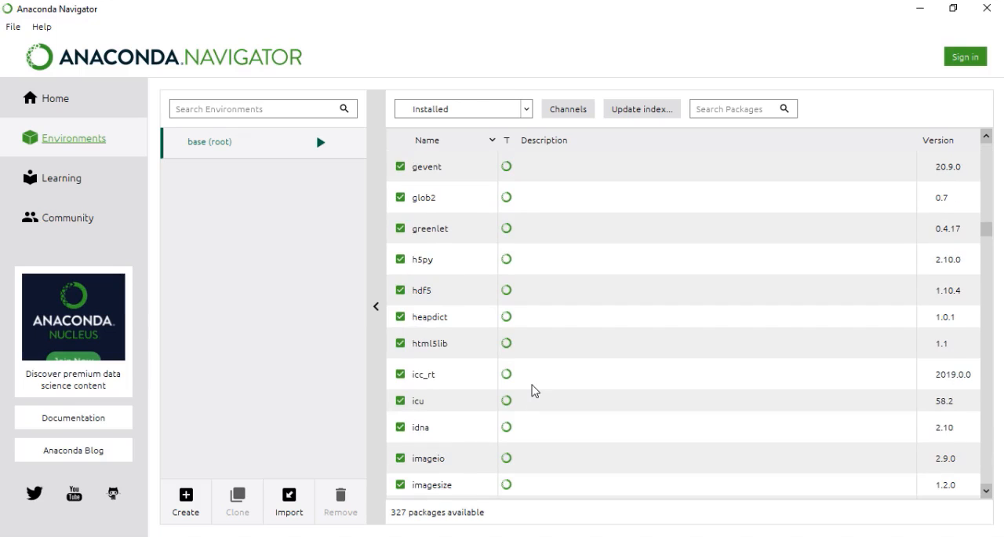
{"action": "scroll", "coordinate": [532, 390], "scroll_direction": "down", "scroll_amount": 4}
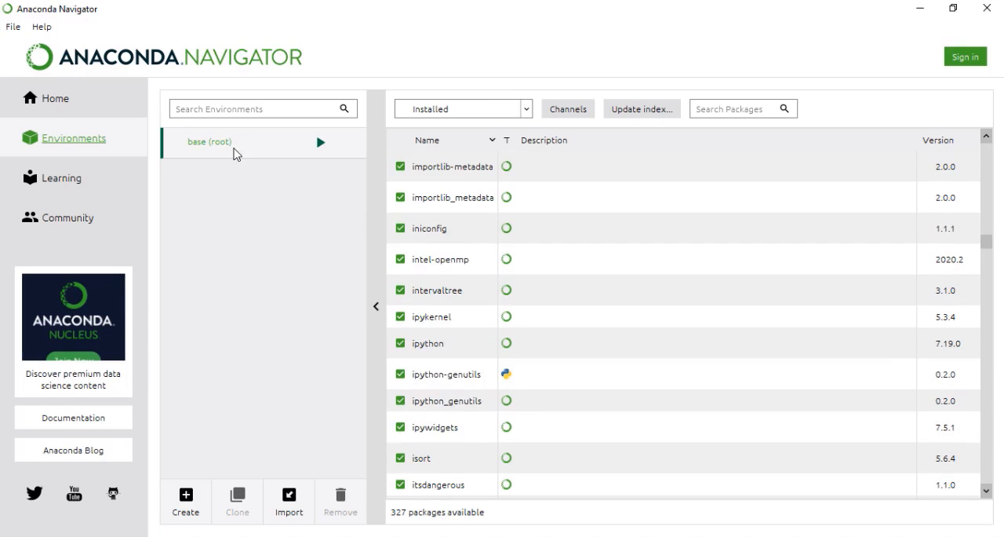
{"action": "scroll", "coordinate": [506, 337], "scroll_direction": "down", "scroll_amount": 15}
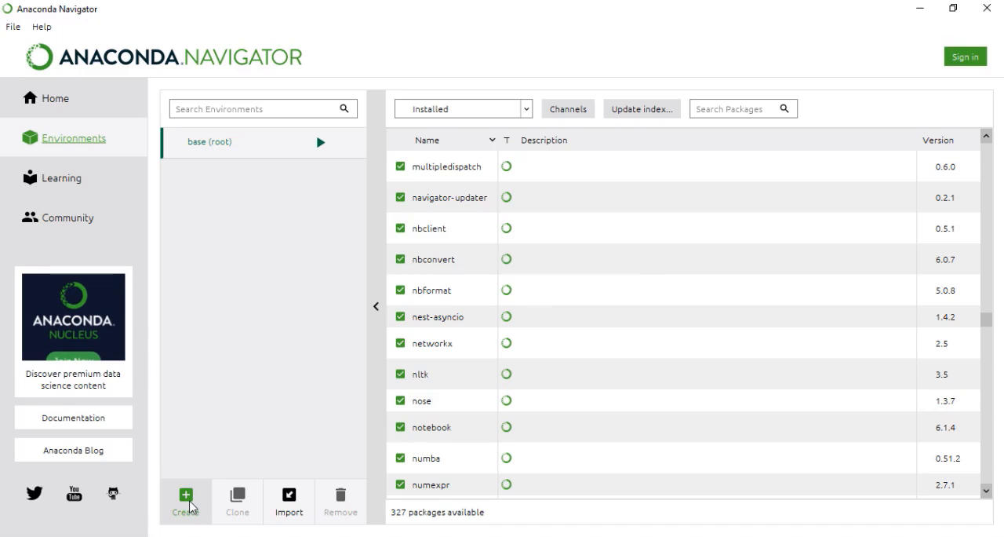
- Open the Anaconda Powershell Prompt from the Anaconda3 (64-bit) program folder
{"action": "left_click", "coordinate": [26, 529]}
{"action": "left_click", "coordinate": [166, 333]}
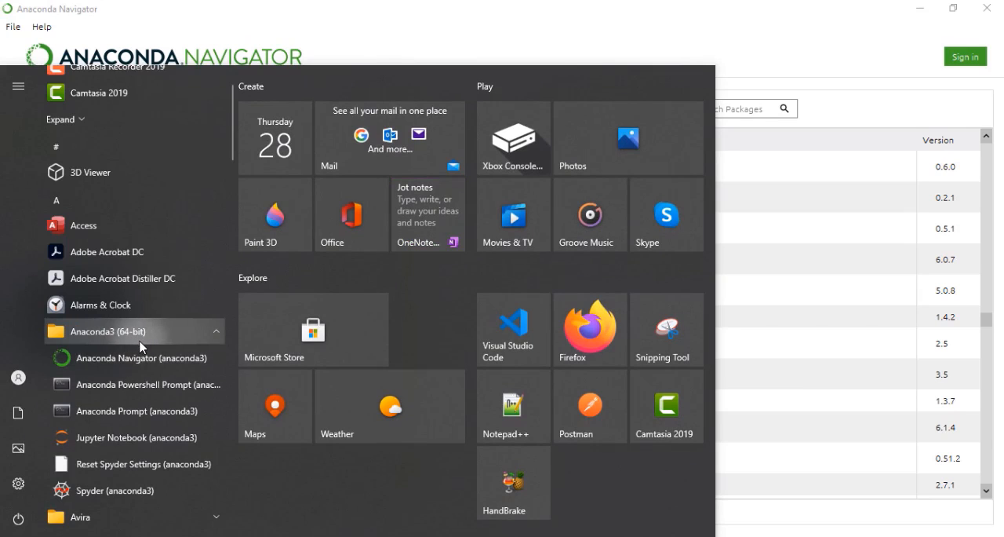
{"action": "left_click", "coordinate": [133, 388]}
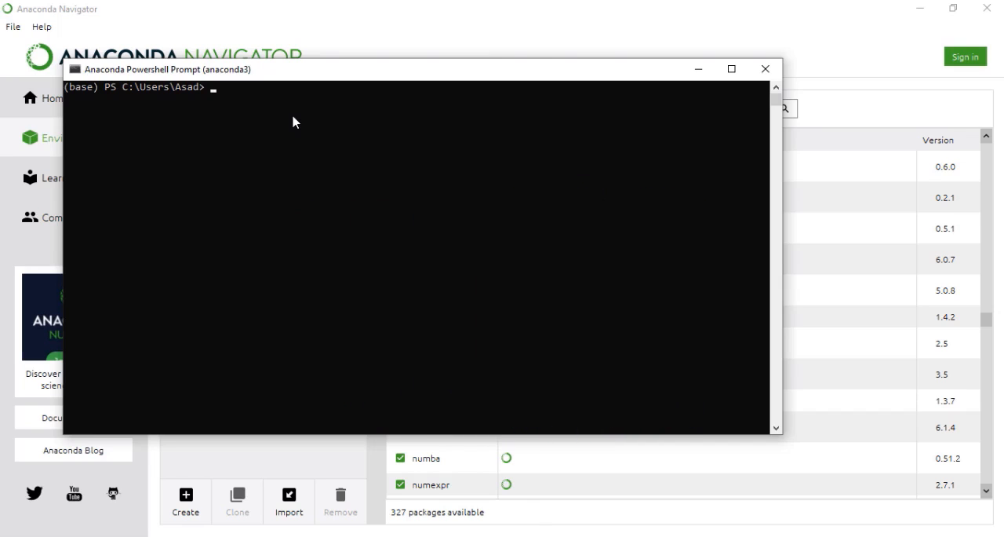
- Write a conda create -n command for an environment named with the user's first name, using python=3.7 and the anaconda package set
{"action": "type", "text": "conda create -n"}
{"action": "type", "text": "asad python"}
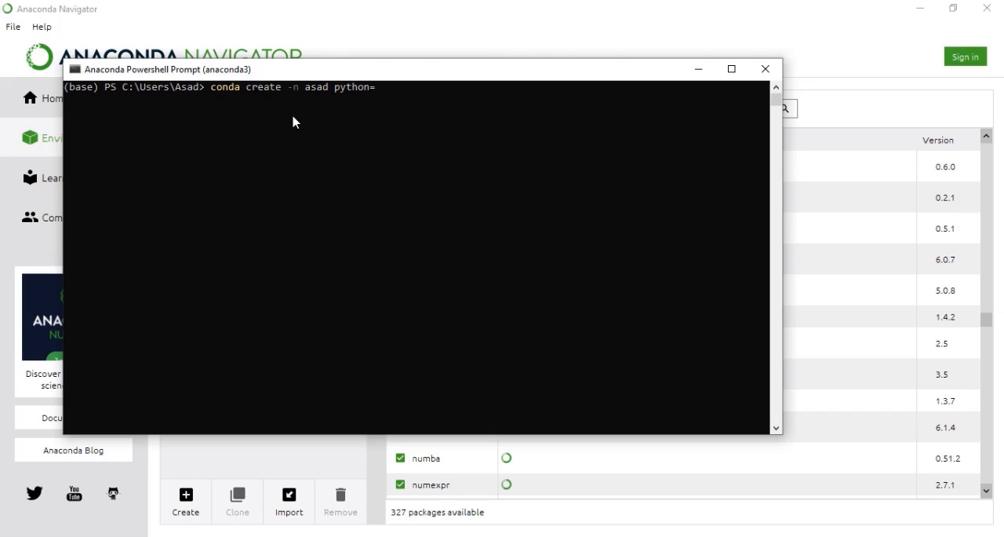
{"action": "type", "text": "=x."}
{"action": "key", "text": "BackSpace"}
{"action": "key", "text": "BackSpace"}
{"action": "type", "text": "3.7 anaconda"}
- Highlight the Python version and the anaconda argument in the unexecuted conda create command
{"action": "left_click", "coordinate": [391, 91]}
{"action": "left_click_drag", "start_coordinate": [391, 92], "coordinate": [343, 97]}
{"action": "left_click", "coordinate": [408, 92]}
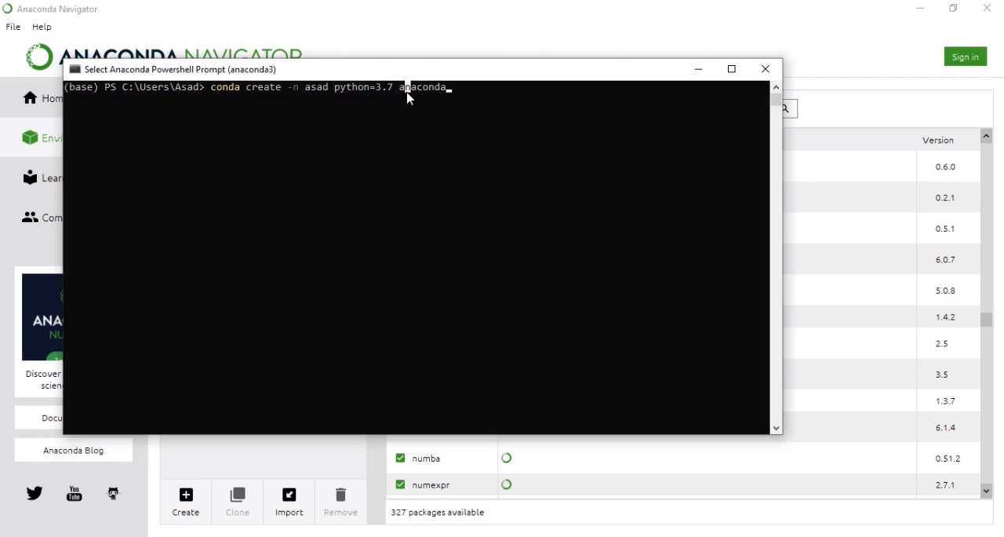
{"action": "left_click", "coordinate": [438, 97]}
{"action": "left_click_drag", "start_coordinate": [450, 94], "coordinate": [405, 97]}
{"action": "left_click", "coordinate": [413, 95]}
- Compare the environment name and anaconda argument in the command with the base (root) package list behind the prompt window
{"action": "left_click_drag", "start_coordinate": [455, 74], "coordinate": [479, 202]}
{"action": "scroll", "coordinate": [895, 194], "scroll_direction": "down", "scroll_amount": 4}
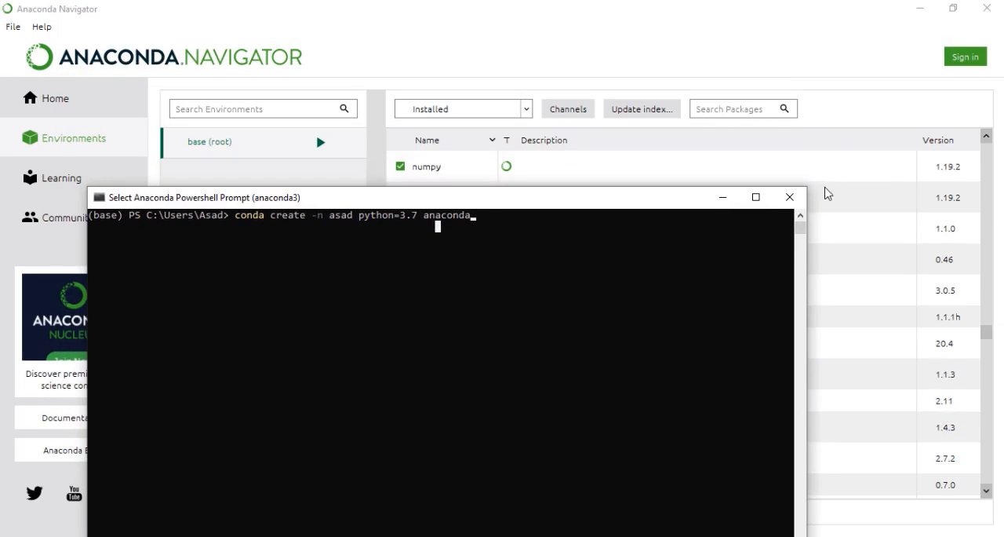
{"action": "scroll", "coordinate": [825, 189], "scroll_direction": "up", "scroll_amount": 3}
{"action": "left_click_drag", "start_coordinate": [651, 204], "coordinate": [687, 365]}
{"action": "scroll", "coordinate": [549, 238], "scroll_direction": "down", "scroll_amount": 4}
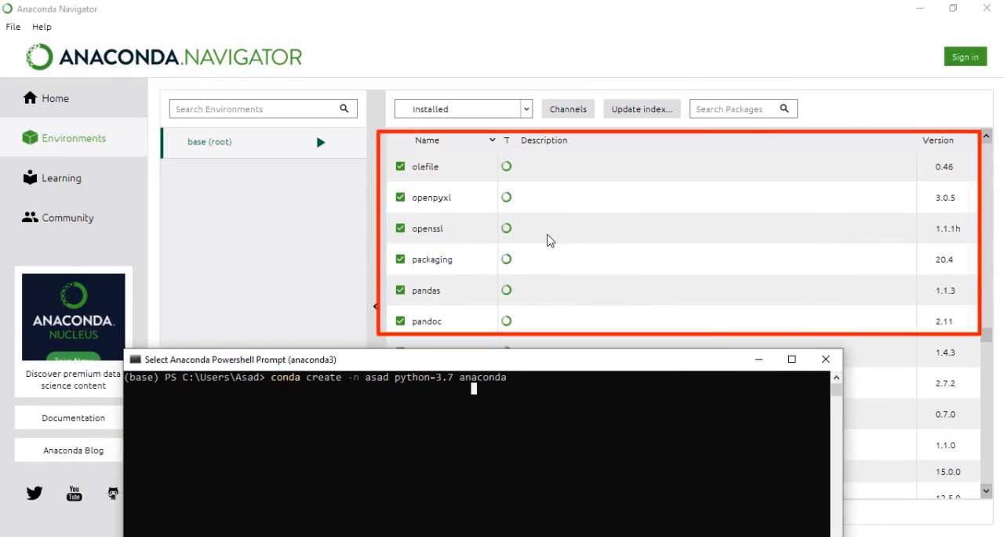
{"action": "scroll", "coordinate": [549, 239], "scroll_direction": "up", "scroll_amount": 15}
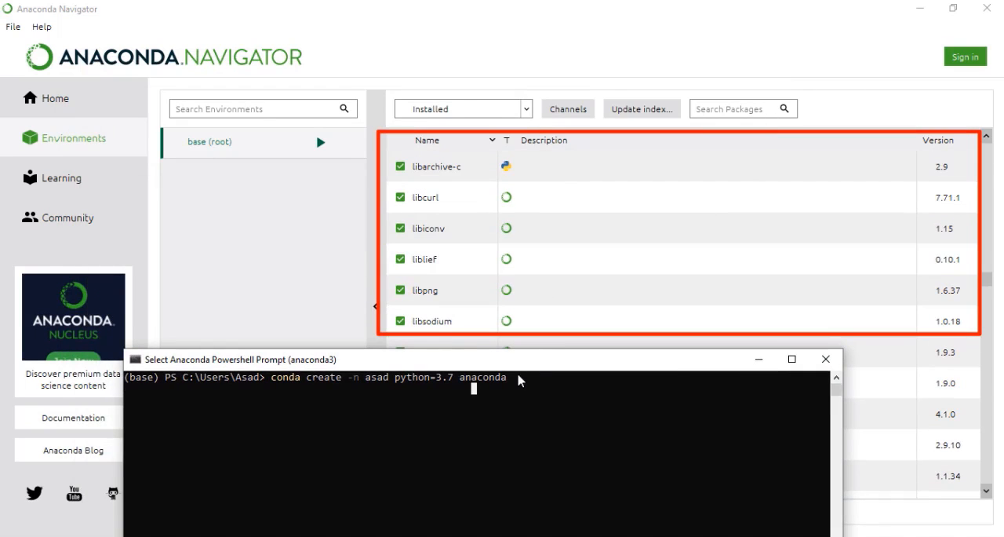
{"action": "left_click_drag", "start_coordinate": [524, 379], "coordinate": [462, 383]}
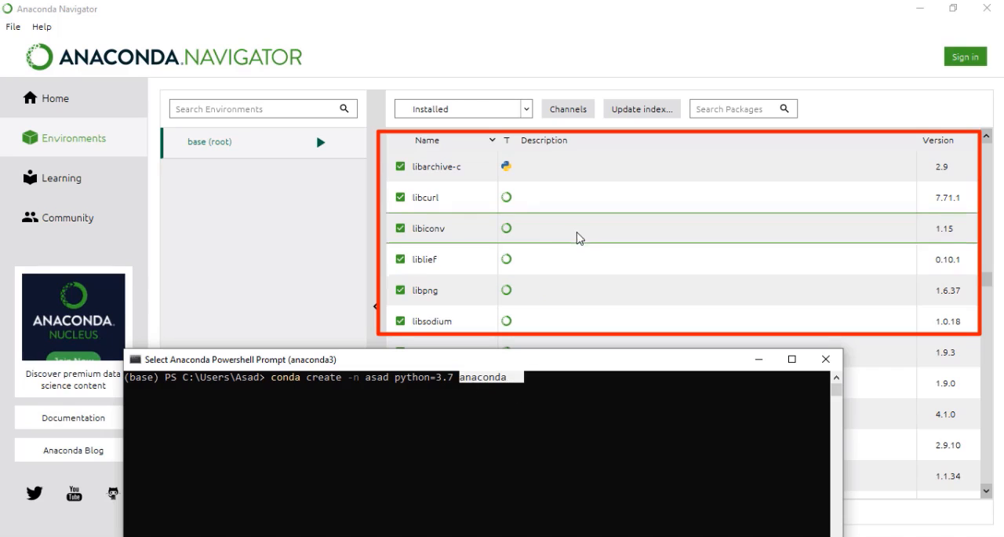
{"action": "scroll", "coordinate": [563, 243], "scroll_direction": "up", "scroll_amount": 15}
{"action": "scroll", "coordinate": [560, 244], "scroll_direction": "up", "scroll_amount": 3}
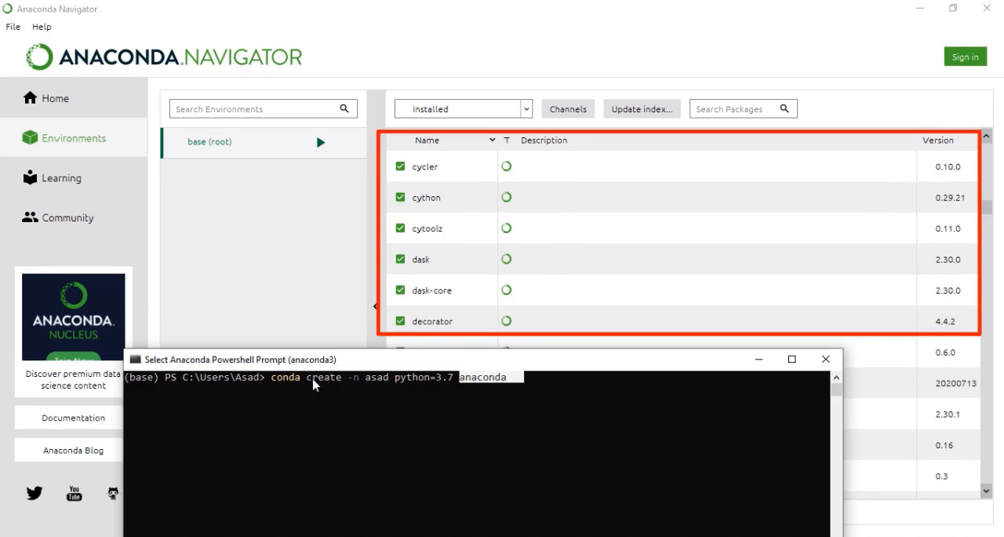
{"action": "left_click_drag", "start_coordinate": [366, 380], "coordinate": [396, 381]}
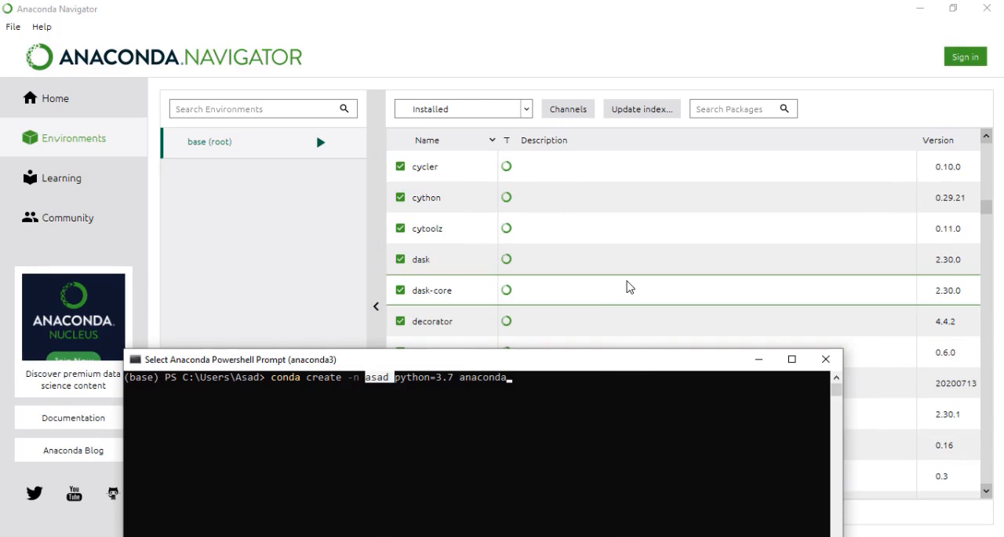
{"action": "left_click", "coordinate": [514, 390]}
{"action": "left_click_drag", "start_coordinate": [497, 386], "coordinate": [464, 379]}
{"action": "left_click", "coordinate": [465, 379]}
{"action": "scroll", "coordinate": [698, 221], "scroll_direction": "down", "scroll_amount": 3}
{"action": "scroll", "coordinate": [699, 225], "scroll_direction": "down", "scroll_amount": 3}
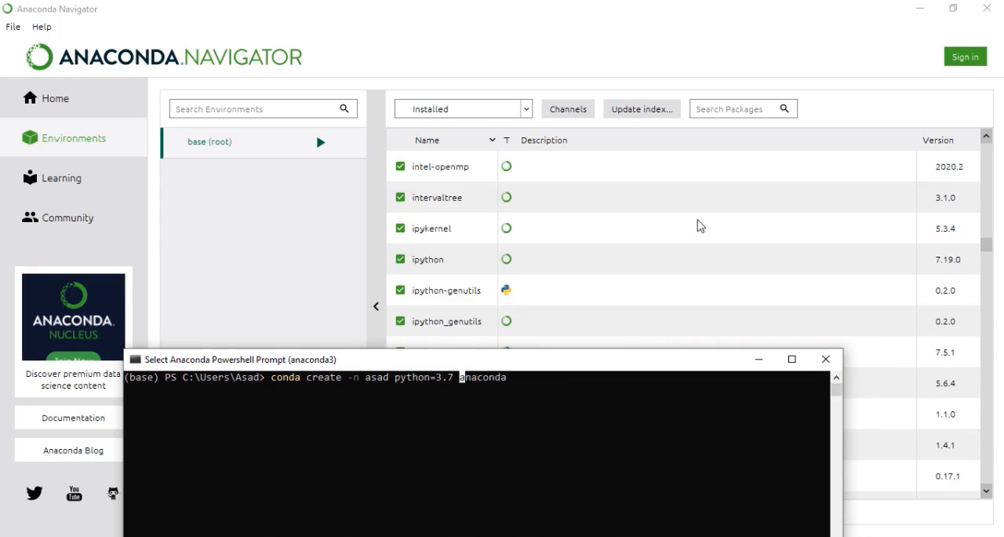
{"action": "scroll", "coordinate": [587, 316], "scroll_direction": "down", "scroll_amount": 3}
{"action": "left_click_drag", "start_coordinate": [553, 361], "coordinate": [569, 117]}
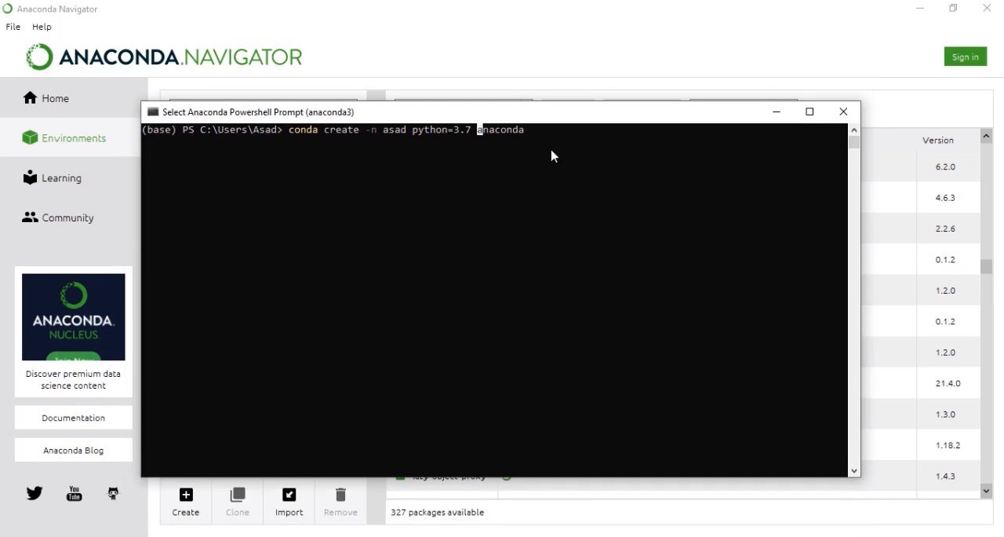
- Run the conda create command and answer y to proceed with installing the listed packages
{"action": "left_click", "coordinate": [551, 153]}
{"action": "key", "text": "Return"}
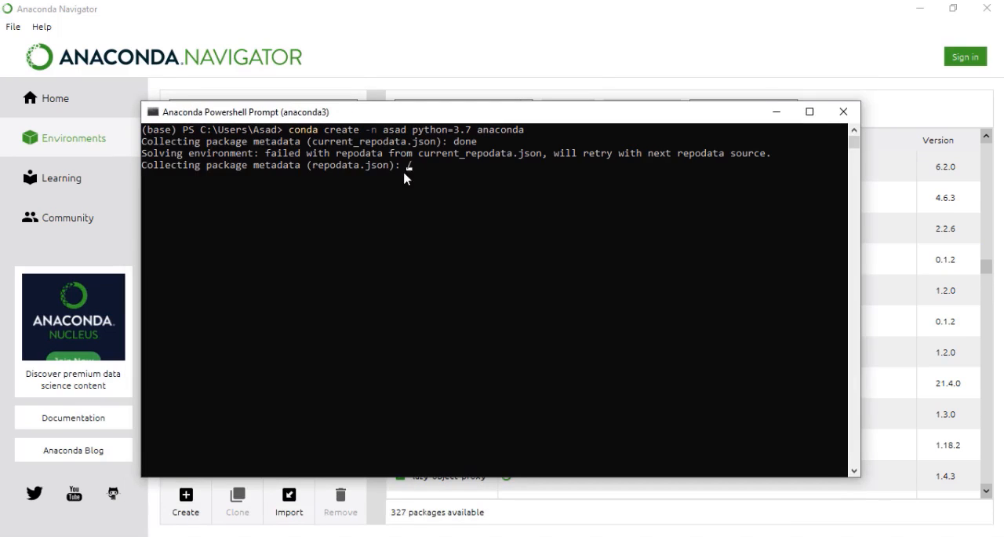
{"action": "key", "text": "Return"}
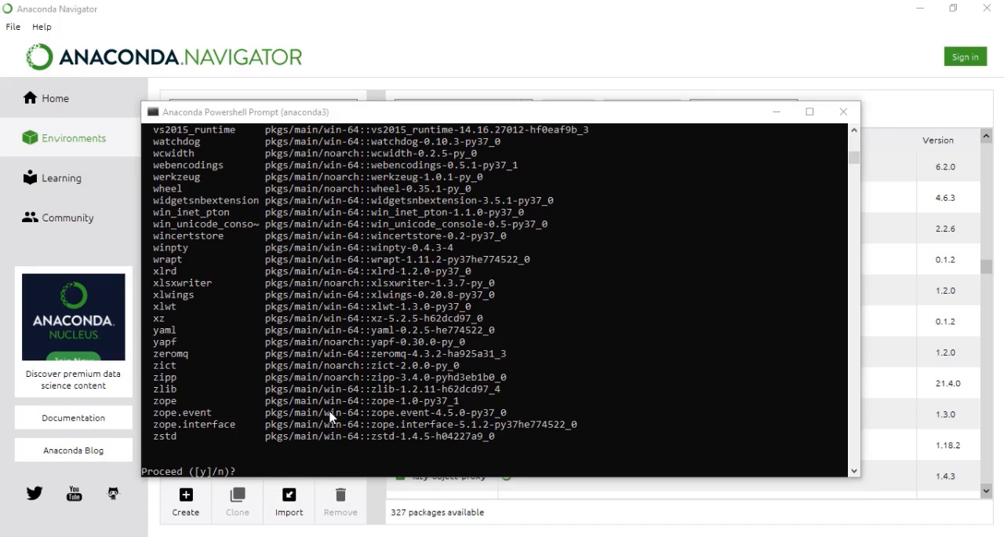
{"action": "left_click", "coordinate": [271, 467]}
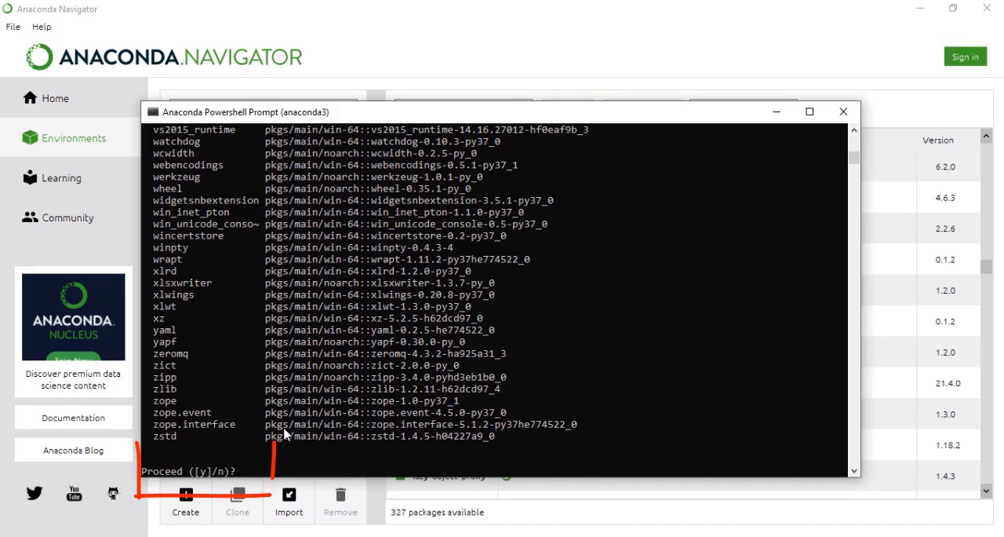
{"action": "type", "text": "y"}
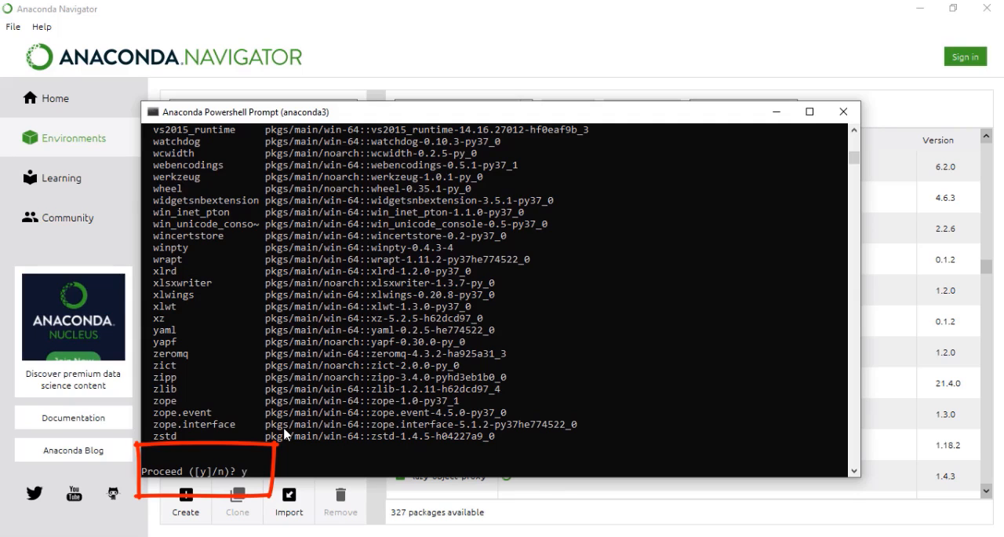
{"action": "key", "text": "Return"}
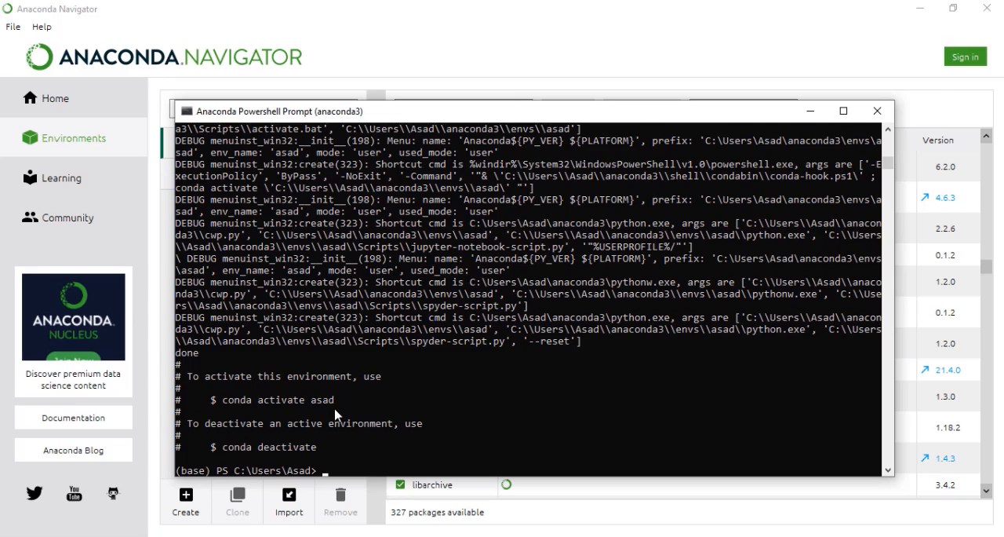
- Activate the newly created environment with the suggested conda activate command
{"action": "left_click_drag", "start_coordinate": [345, 402], "coordinate": [223, 402]}
{"action": "left_click", "coordinate": [343, 470]}
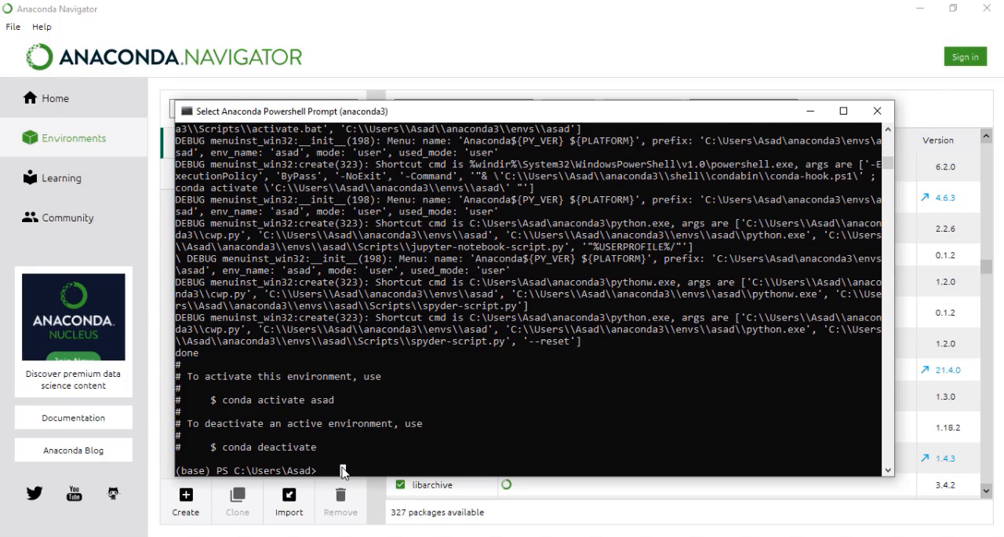
{"action": "type", "text": "conda acti"}
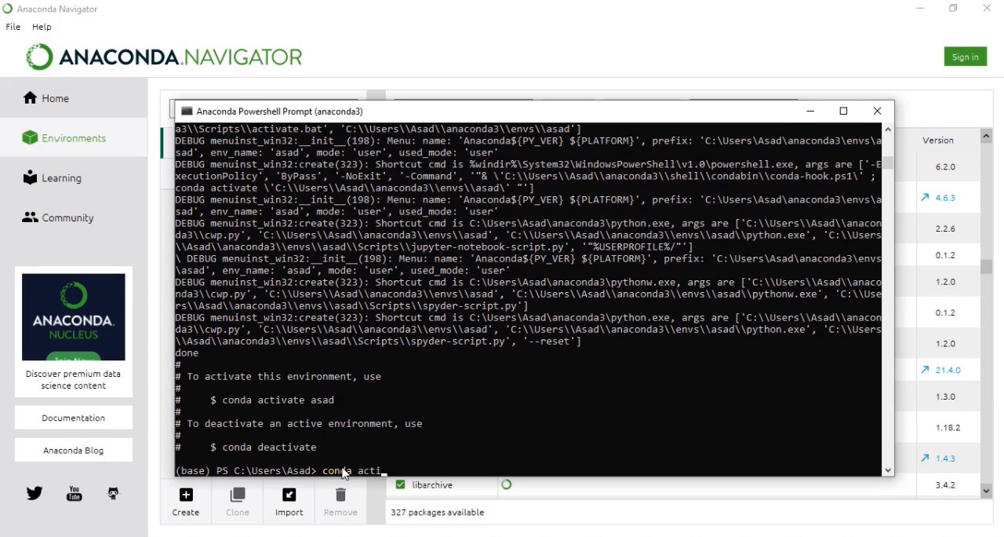
{"action": "type", "text": "vate asad"}
{"action": "key", "text": "Return"}
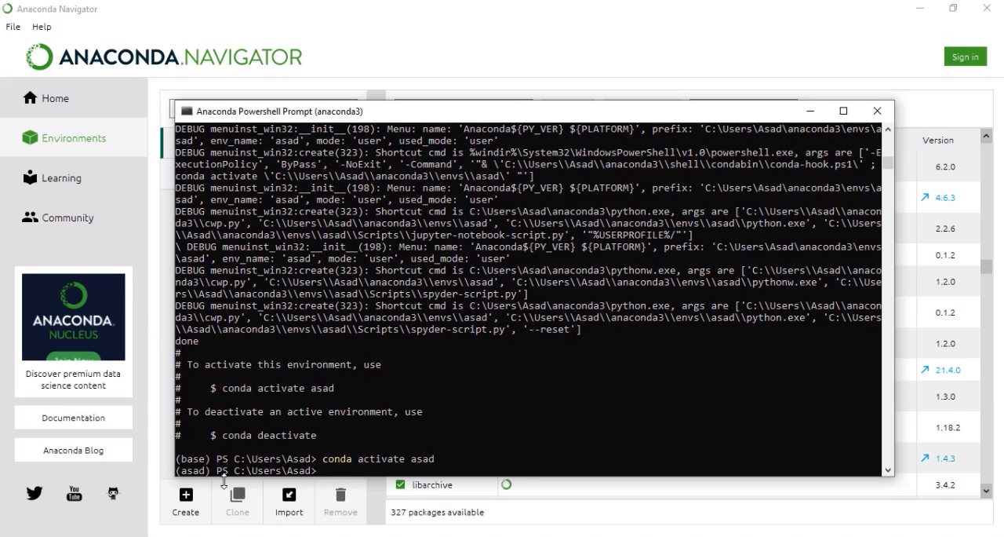
- Highlight the active environment's name at the command prompt and close the Anaconda Powershell Prompt
{"action": "left_click_drag", "start_coordinate": [215, 474], "coordinate": [180, 479]}
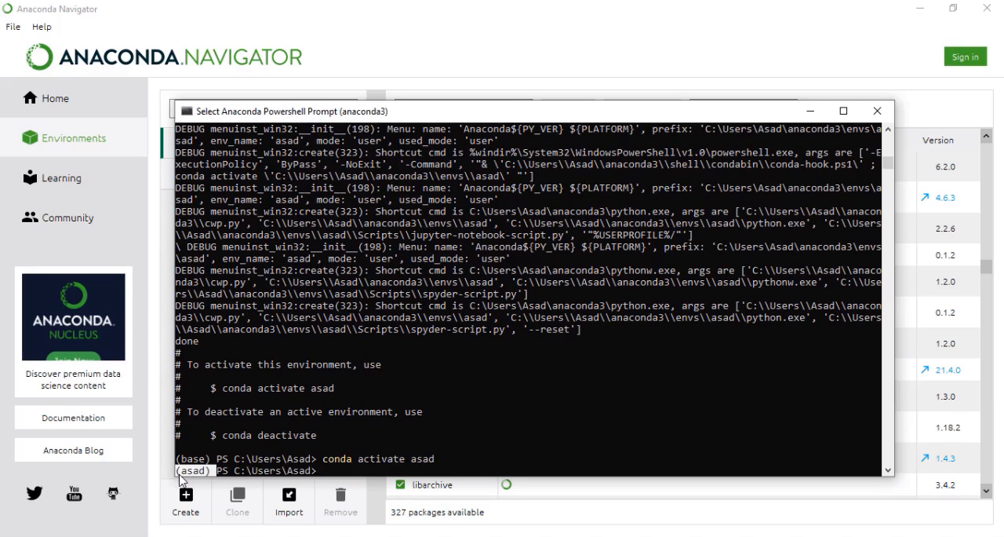
{"action": "left_click", "coordinate": [330, 473]}
{"action": "scroll", "coordinate": [390, 445], "scroll_direction": "down", "scroll_amount": 1}
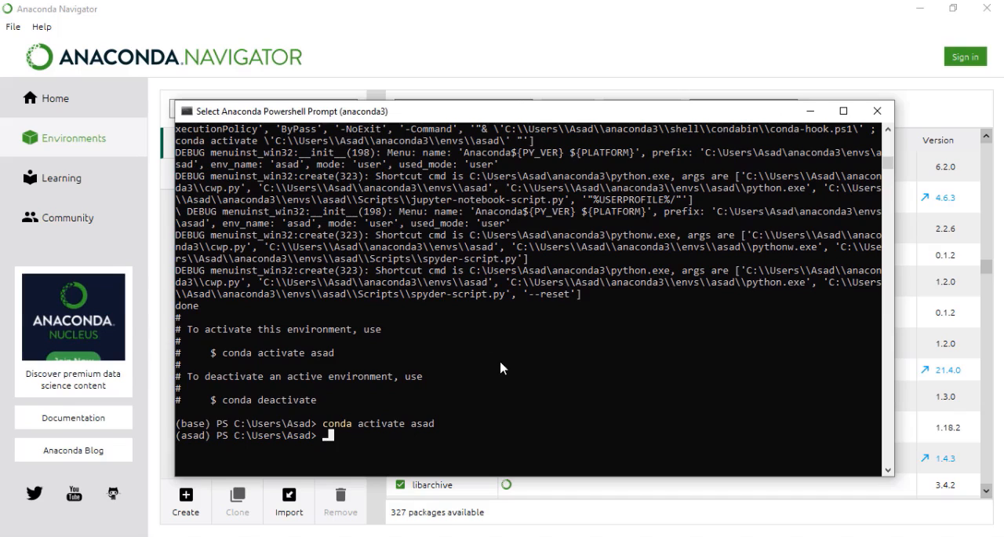
{"action": "left_click", "coordinate": [877, 111]}
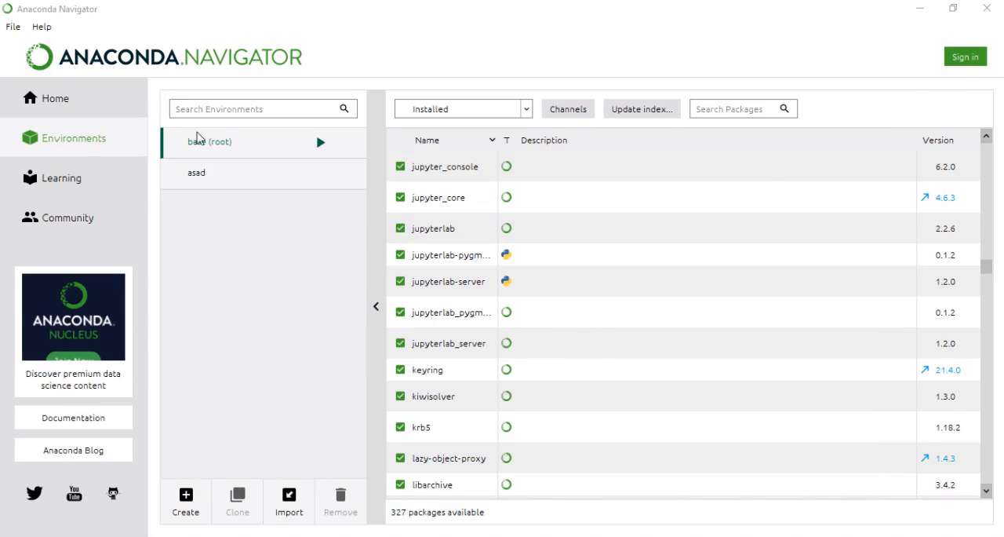
- Switch to the newly created environment on Navigator's Environments page and look through its installed packages
{"action": "left_click", "coordinate": [51, 98]}
{"action": "left_click", "coordinate": [74, 138]}
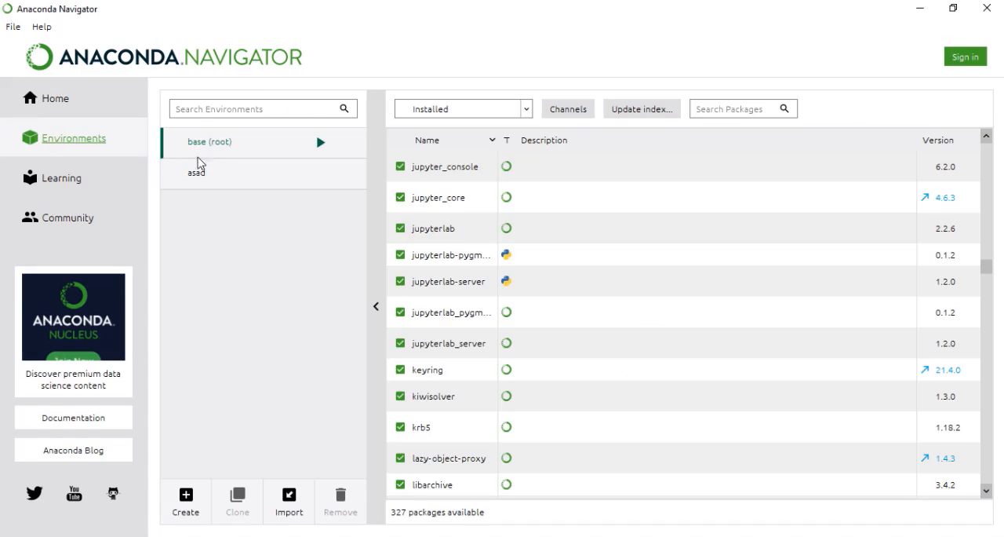
{"action": "left_click", "coordinate": [209, 179]}
{"action": "left_click", "coordinate": [247, 182]}
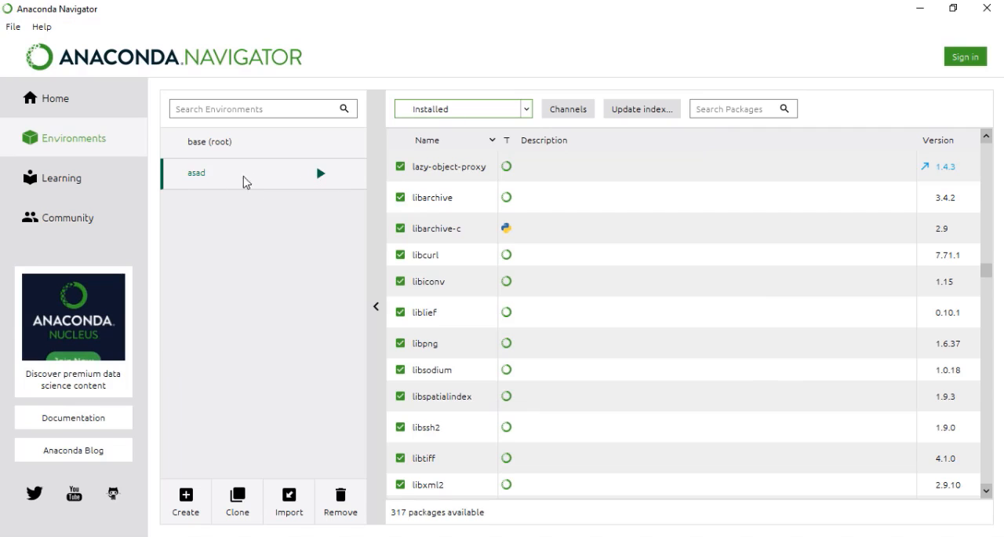
{"action": "scroll", "coordinate": [637, 273], "scroll_direction": "down", "scroll_amount": 2}
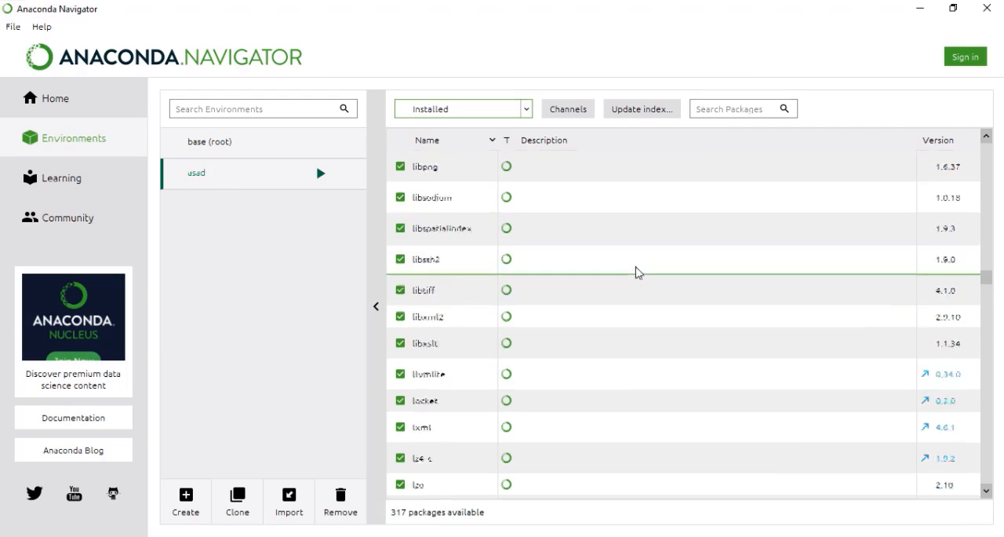
{"action": "scroll", "coordinate": [636, 272], "scroll_direction": "down", "scroll_amount": 2}
{"action": "scroll", "coordinate": [634, 271], "scroll_direction": "up", "scroll_amount": 4}
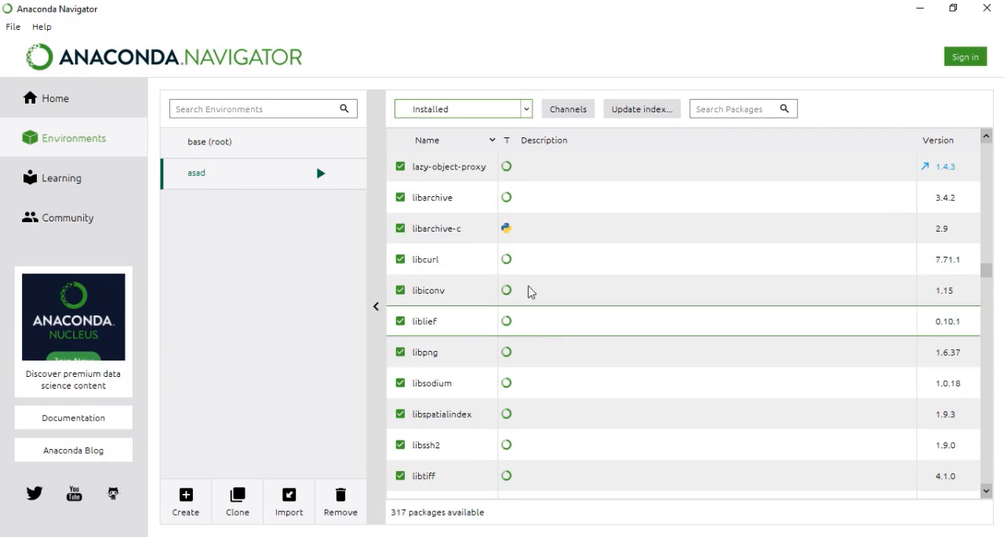
{"action": "scroll", "coordinate": [515, 258], "scroll_direction": "down", "scroll_amount": 8}
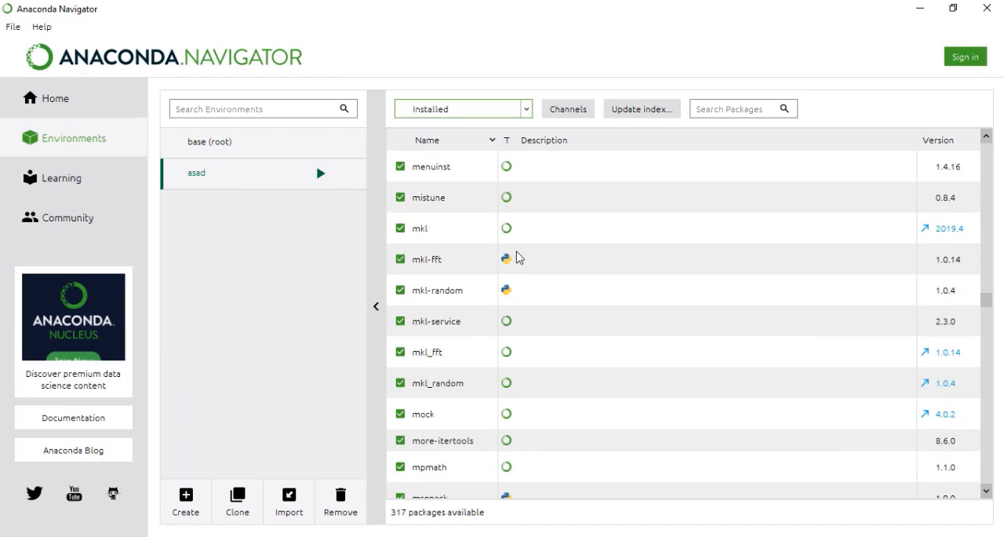
{"action": "scroll", "coordinate": [517, 258], "scroll_direction": "down", "scroll_amount": 4}
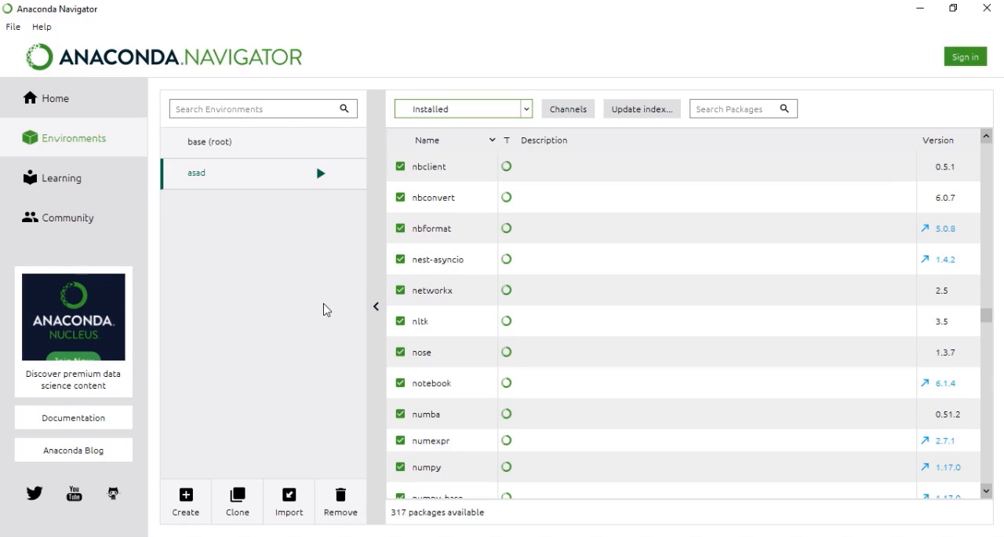
{"action": "scroll", "coordinate": [619, 292], "scroll_direction": "up", "scroll_amount": 5}
- Keep the new environment chosen for the home page applications, launch Jupyter Notebook from it and glance over its file list
{"action": "left_click", "coordinate": [72, 113]}
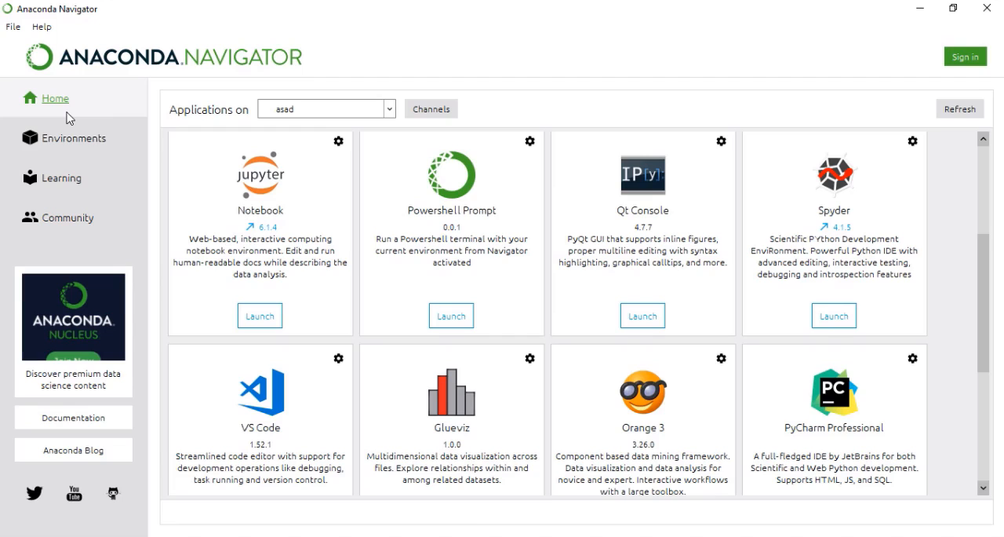
{"action": "left_click", "coordinate": [351, 112]}
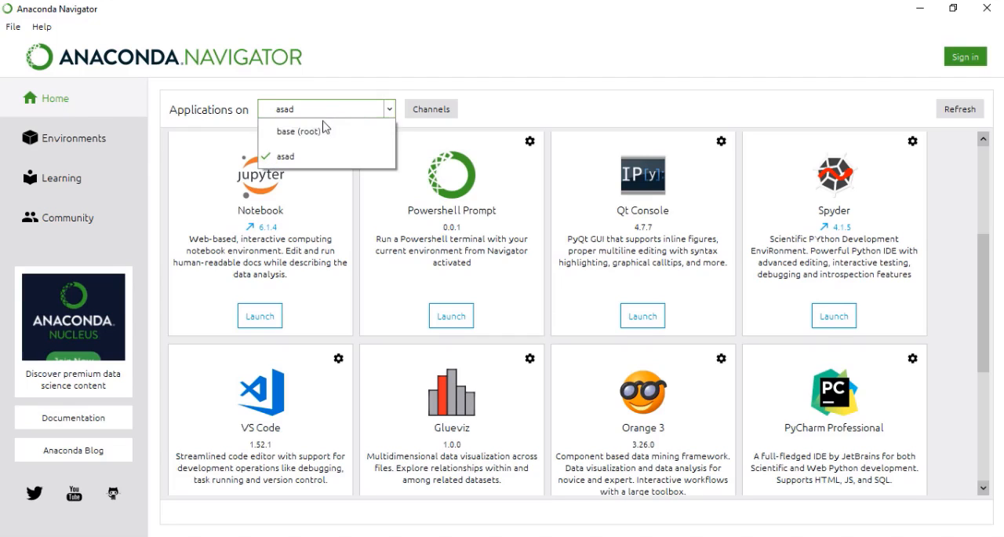
{"action": "left_click", "coordinate": [298, 161]}
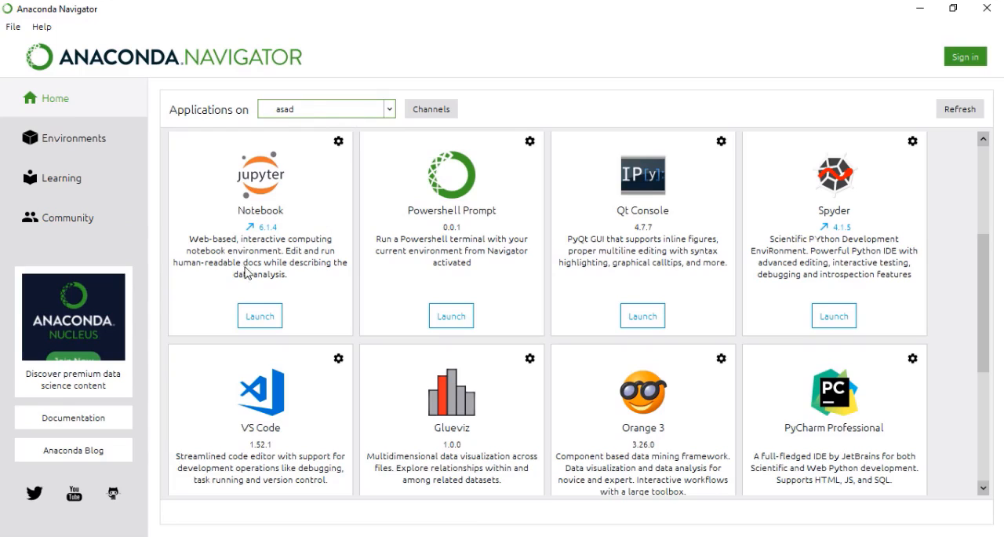
{"action": "left_click", "coordinate": [271, 317]}
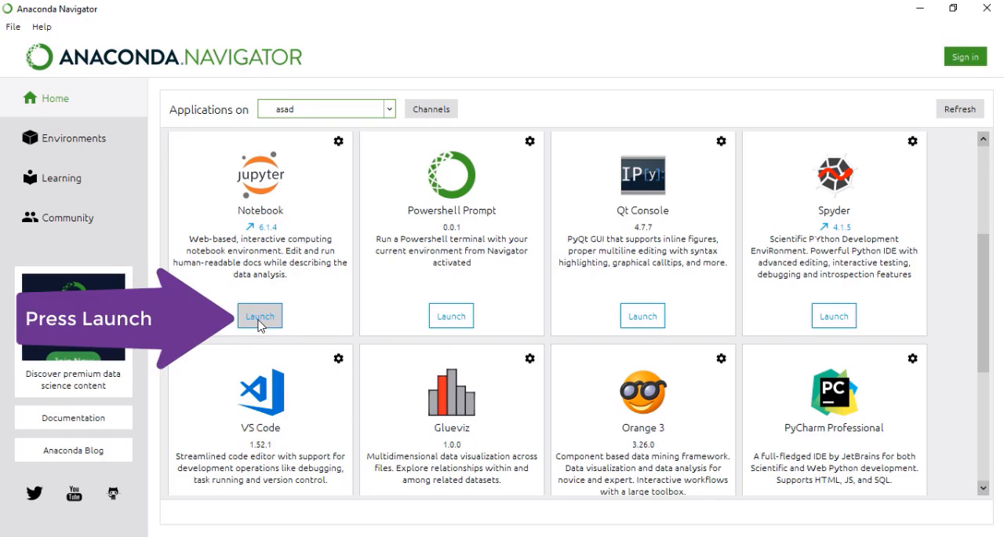
{"action": "left_click", "coordinate": [259, 318]}
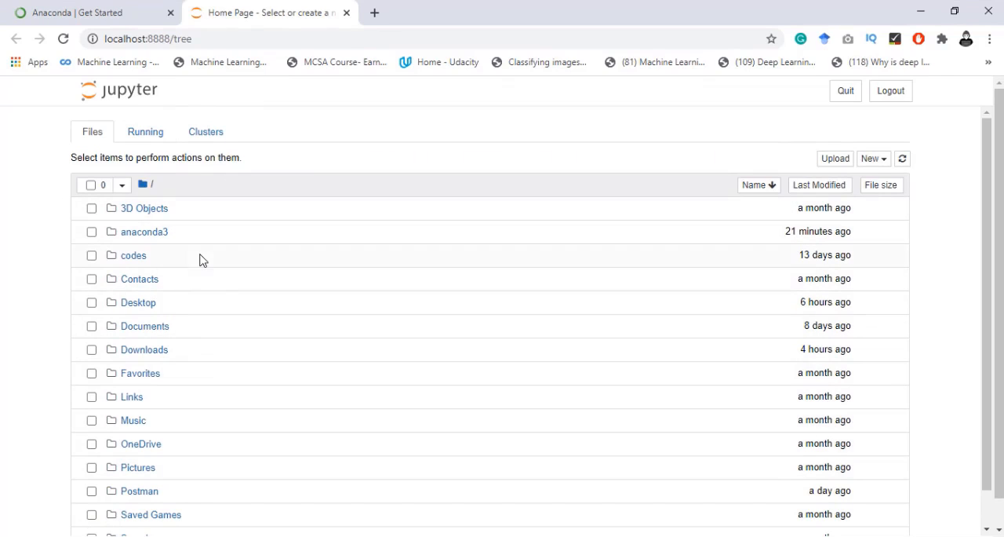
{"action": "scroll", "coordinate": [208, 353], "scroll_direction": "down", "scroll_amount": 1}
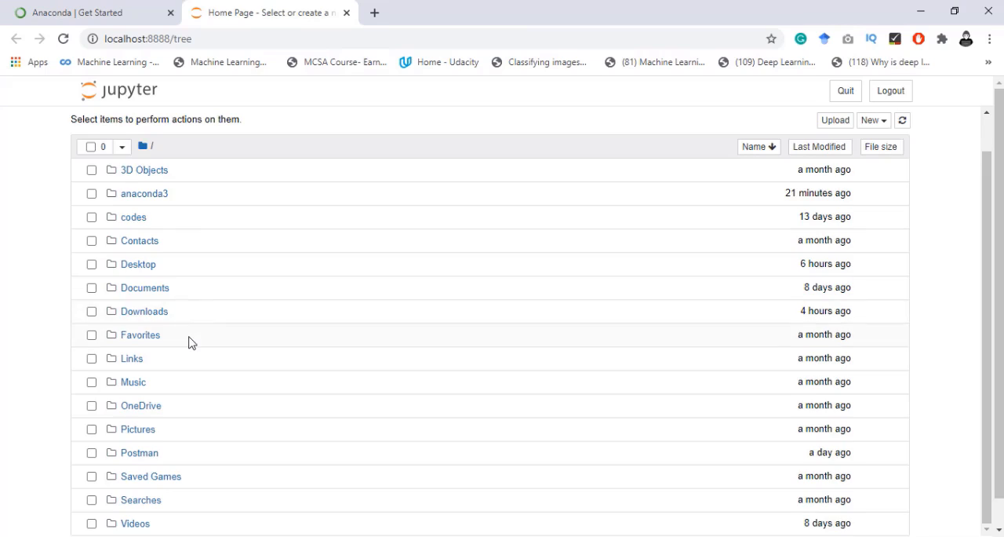
- Minimize the browser and Navigator, switch to File Explorer and open the user's home folder under C:\Users
{"action": "scroll", "coordinate": [191, 343], "scroll_direction": "up", "scroll_amount": 1}
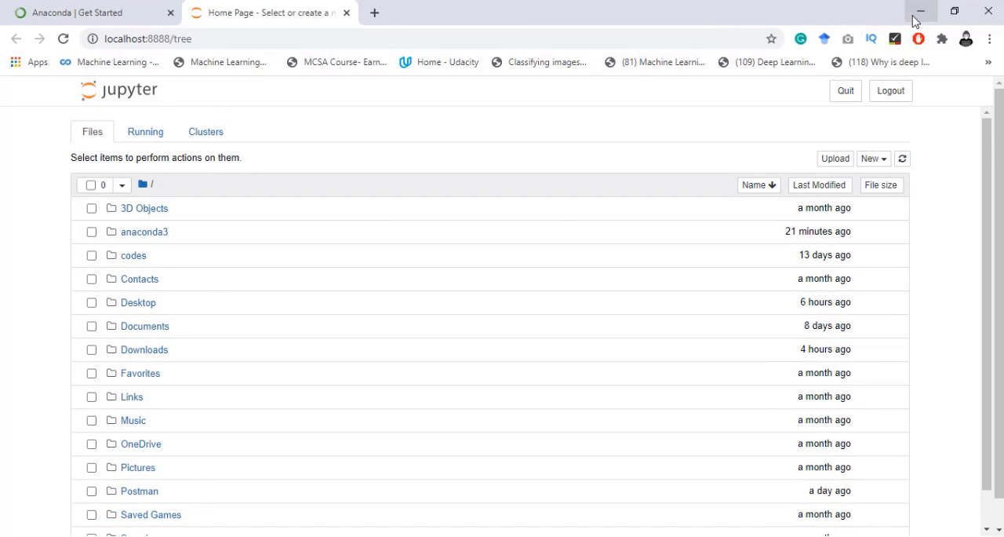
{"action": "left_click", "coordinate": [928, 15]}
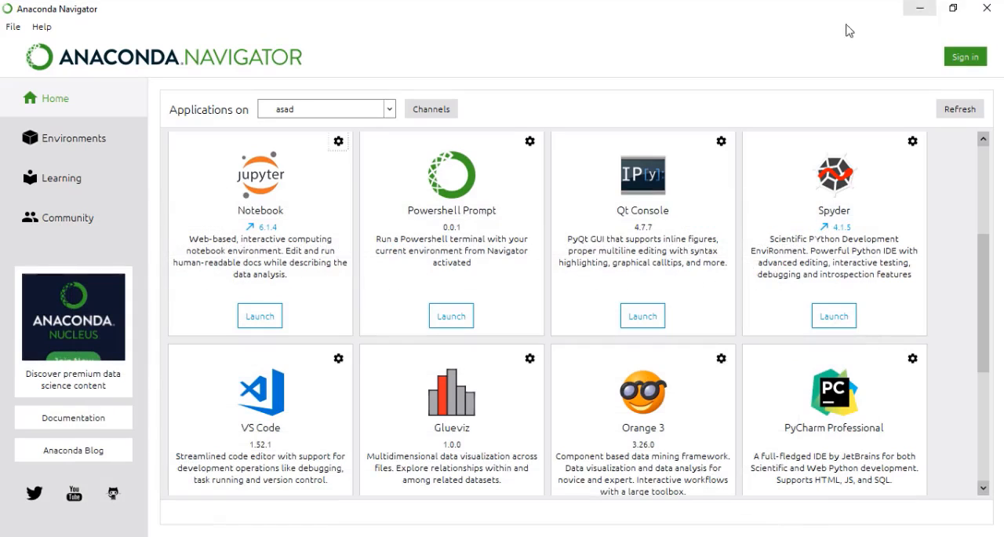
{"action": "left_click", "coordinate": [920, 9]}
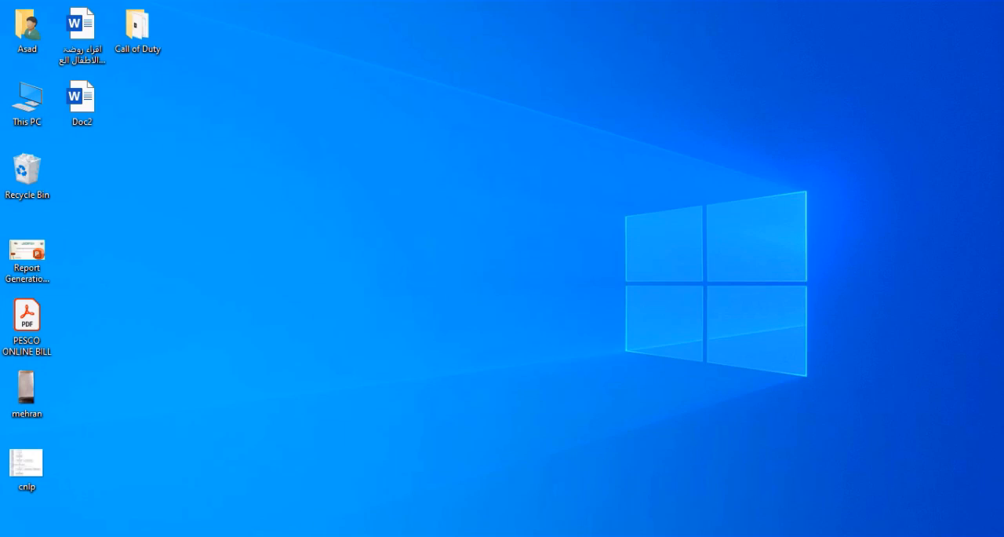
{"action": "key", "text": "super+e"}
{"action": "left_click_drag", "start_coordinate": [601, 144], "coordinate": [416, 2]}
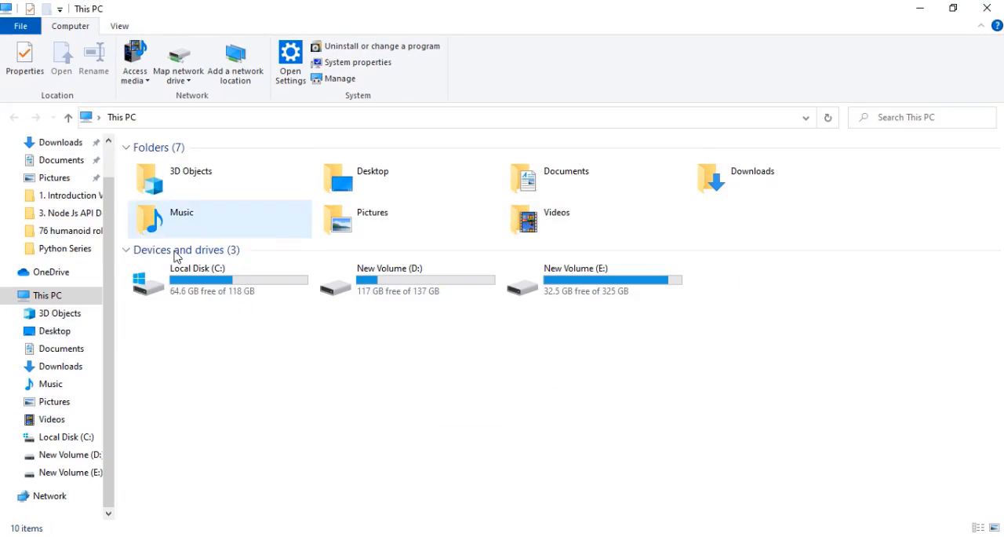
{"action": "double_click", "coordinate": [210, 296]}
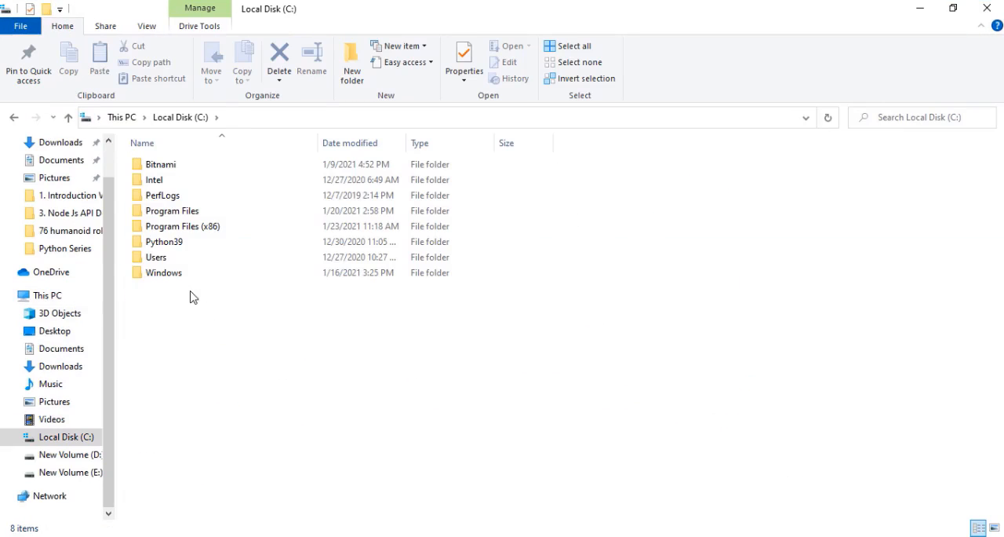
{"action": "double_click", "coordinate": [159, 259]}
{"action": "left_click", "coordinate": [164, 168]}
{"action": "double_click", "coordinate": [164, 169]}
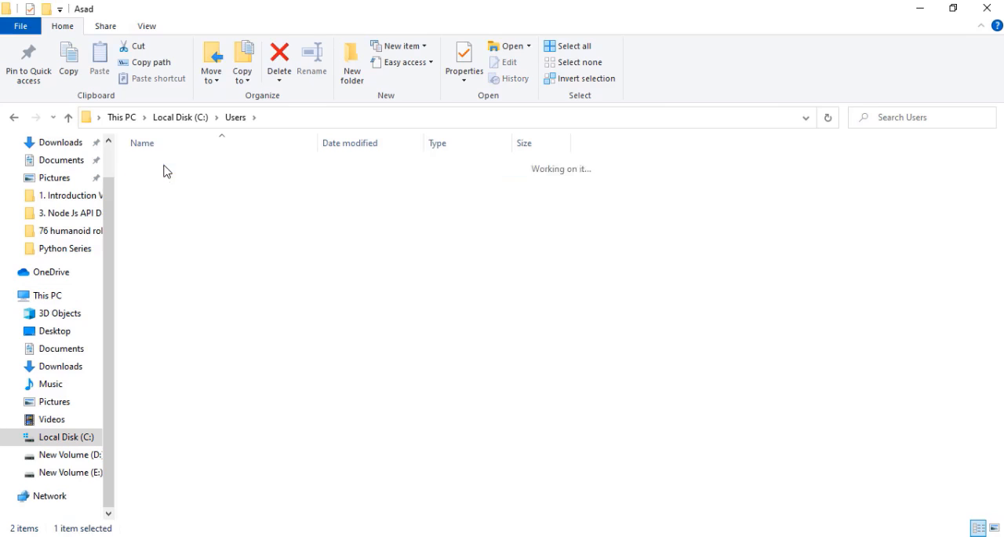
- Look through the home folder's contents and select the codes folder to compare it with Jupyter's file list
{"action": "left_click_drag", "start_coordinate": [661, 176], "coordinate": [284, 522]}
{"action": "left_click", "coordinate": [688, 313]}
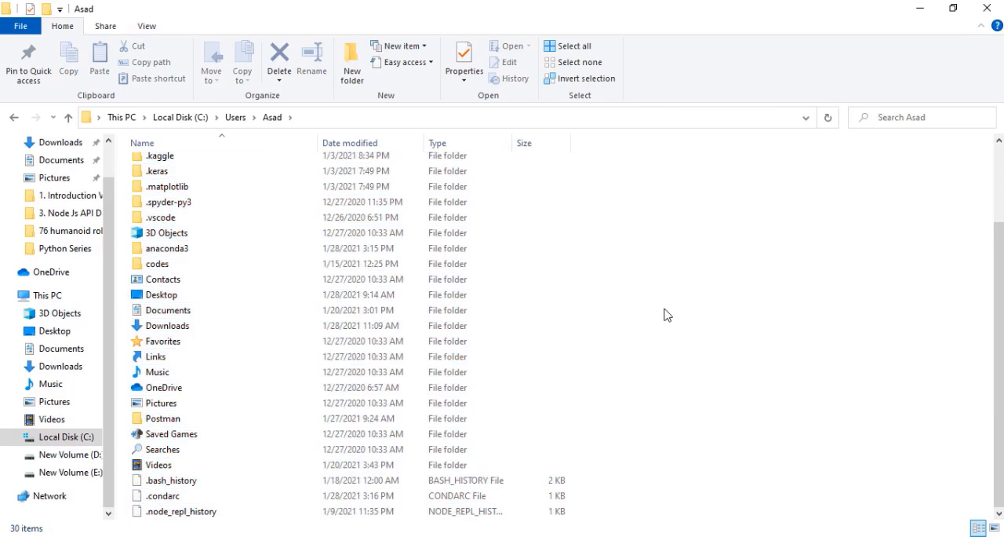
{"action": "scroll", "coordinate": [664, 314], "scroll_direction": "up", "scroll_amount": 2}
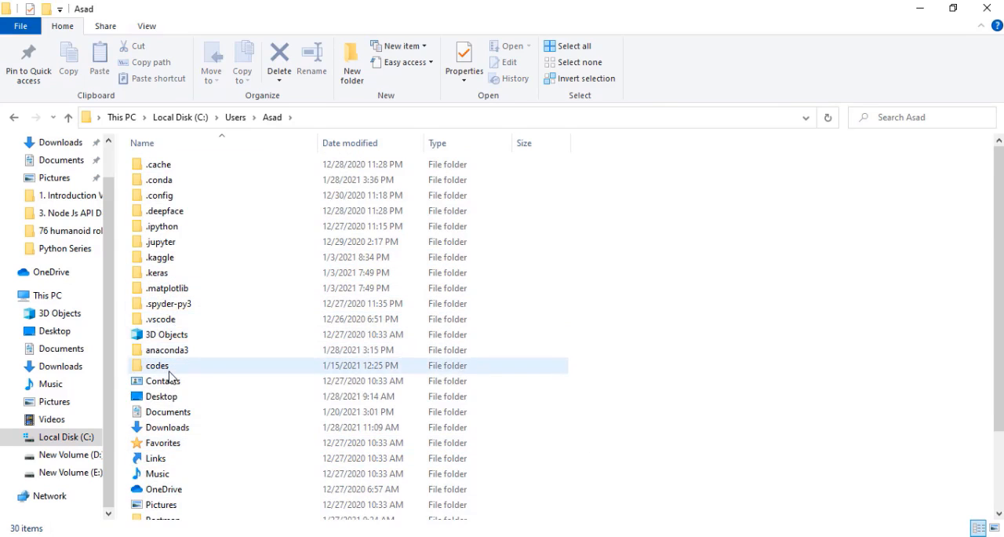
{"action": "left_click", "coordinate": [169, 372]}
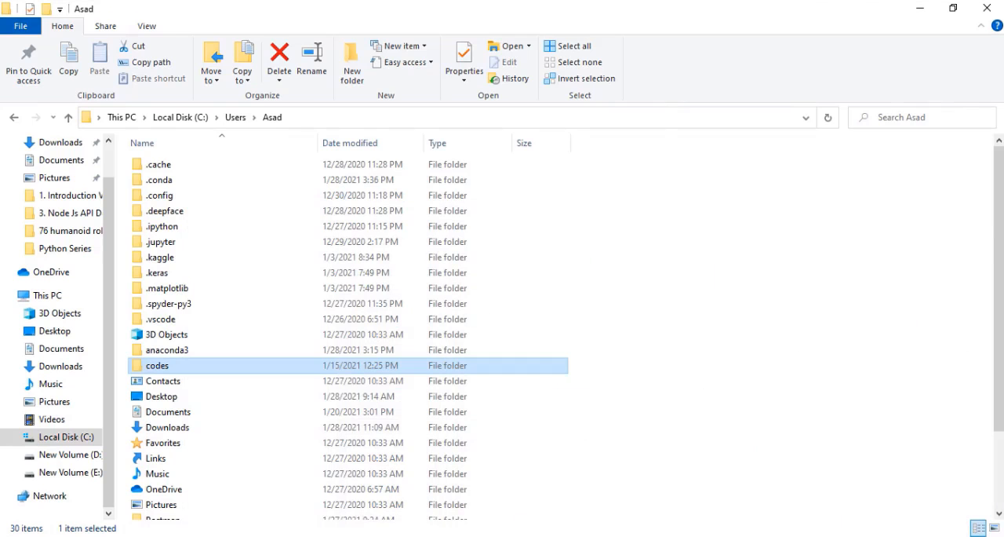
- Switch back to the Jupyter page in the browser and highlight its localhost address
{"action": "left_click", "coordinate": [223, 535]}
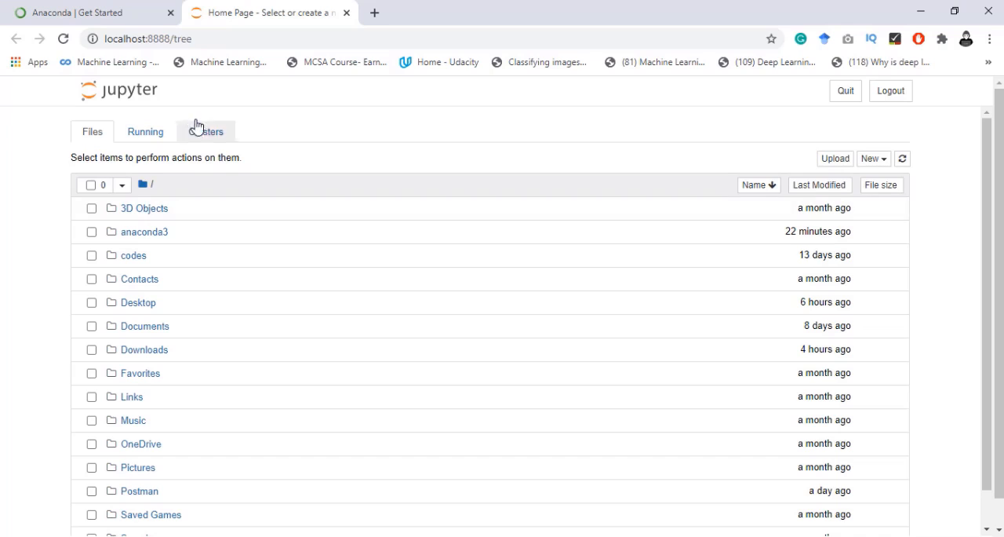
{"action": "left_click_drag", "start_coordinate": [210, 43], "coordinate": [99, 40]}
{"action": "left_click", "coordinate": [197, 46]}
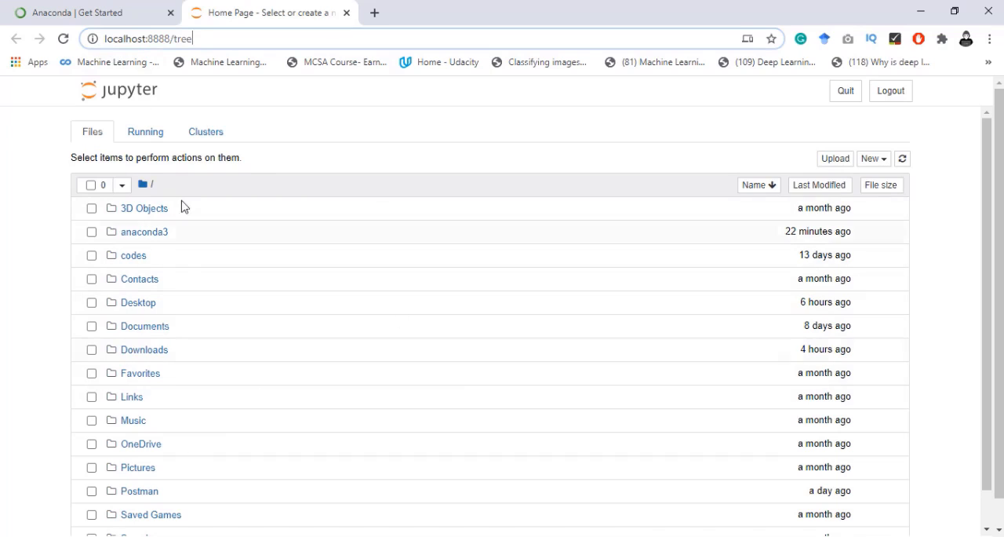
- Create a new folder in Jupyter's root directory, open it and return to the root file list
{"action": "left_click", "coordinate": [883, 164]}
{"action": "left_click", "coordinate": [883, 168]}
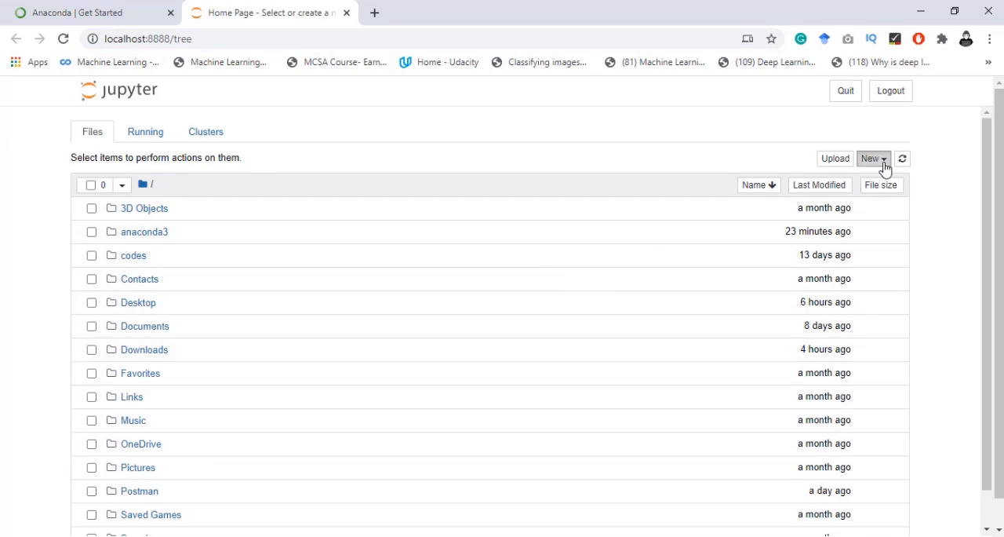
{"action": "left_click", "coordinate": [812, 253]}
{"action": "scroll", "coordinate": [523, 368], "scroll_direction": "down", "scroll_amount": 2}
{"action": "scroll", "coordinate": [522, 368], "scroll_direction": "down", "scroll_amount": 1}
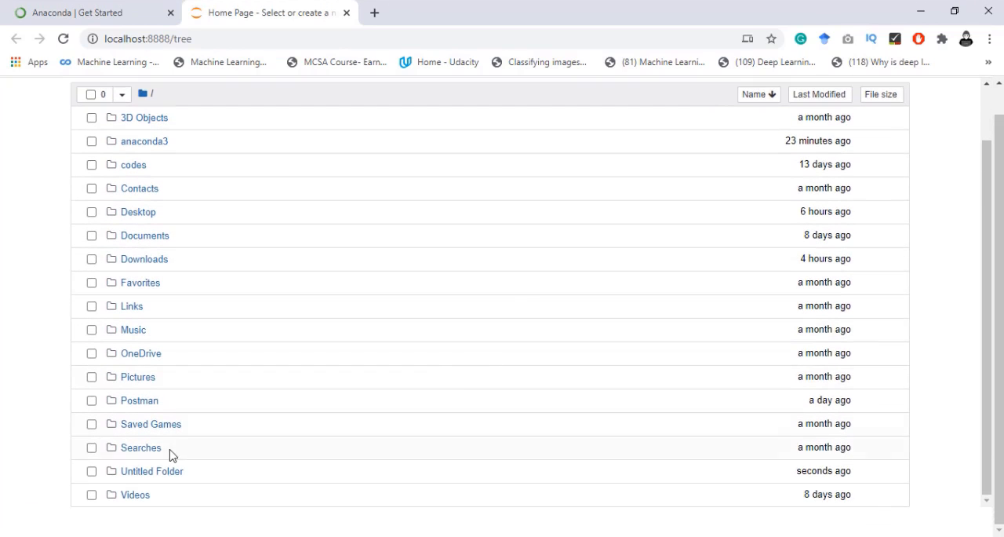
{"action": "left_click", "coordinate": [141, 472]}
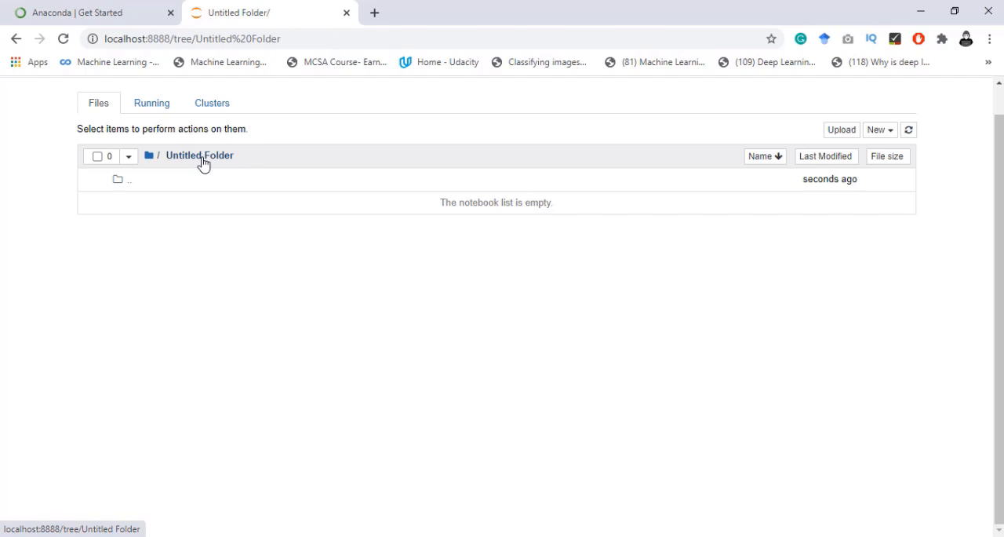
{"action": "left_click", "coordinate": [158, 160]}
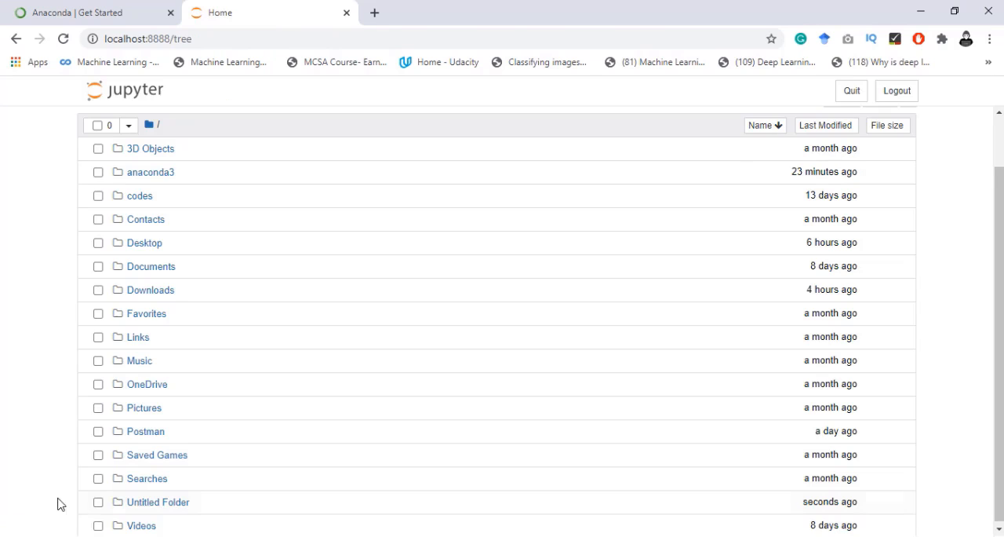
- Rename the new untitled folder as Python Lectures and open it in Jupyter
{"action": "left_click", "coordinate": [98, 502]}
{"action": "scroll", "coordinate": [112, 488], "scroll_direction": "up", "scroll_amount": 1}
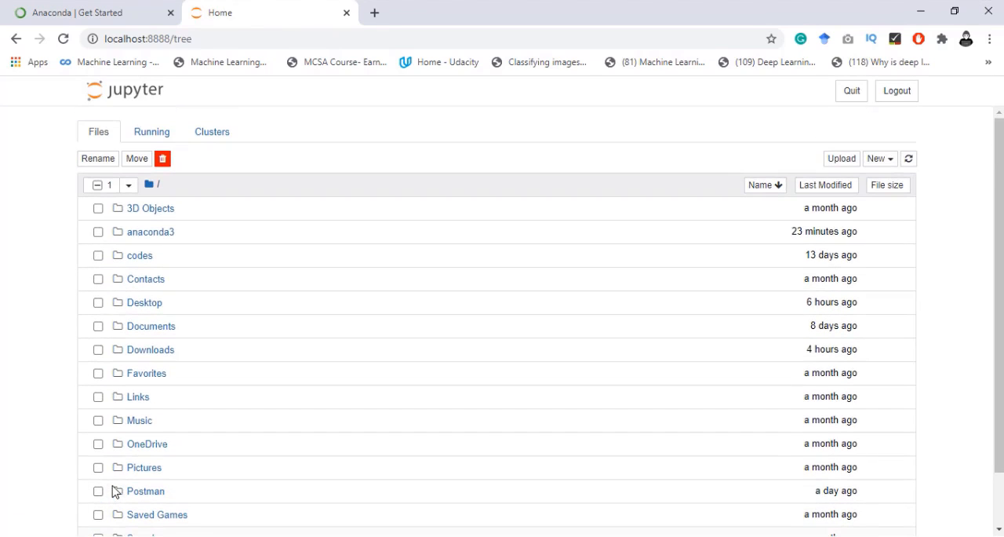
{"action": "left_click", "coordinate": [98, 164]}
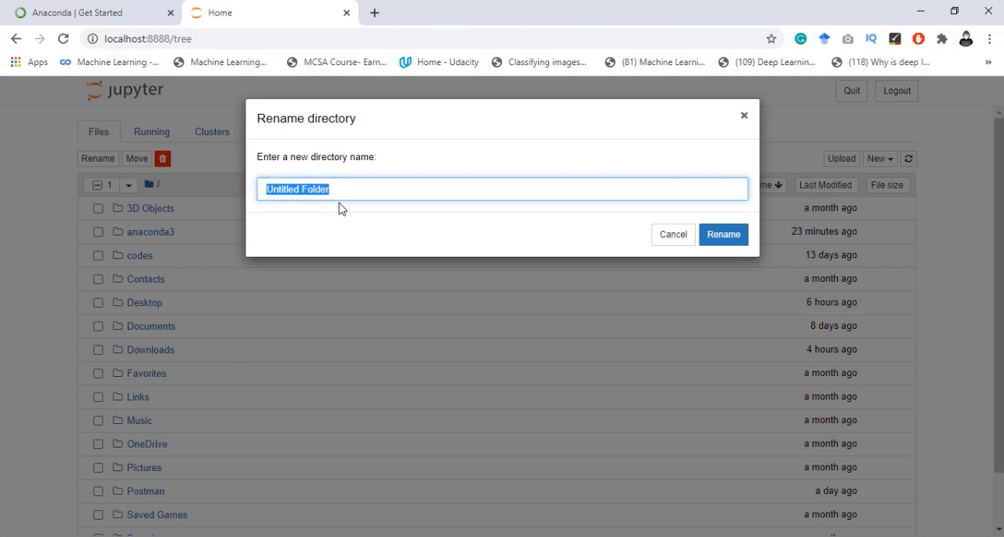
{"action": "type", "text": "Python Lectures"}
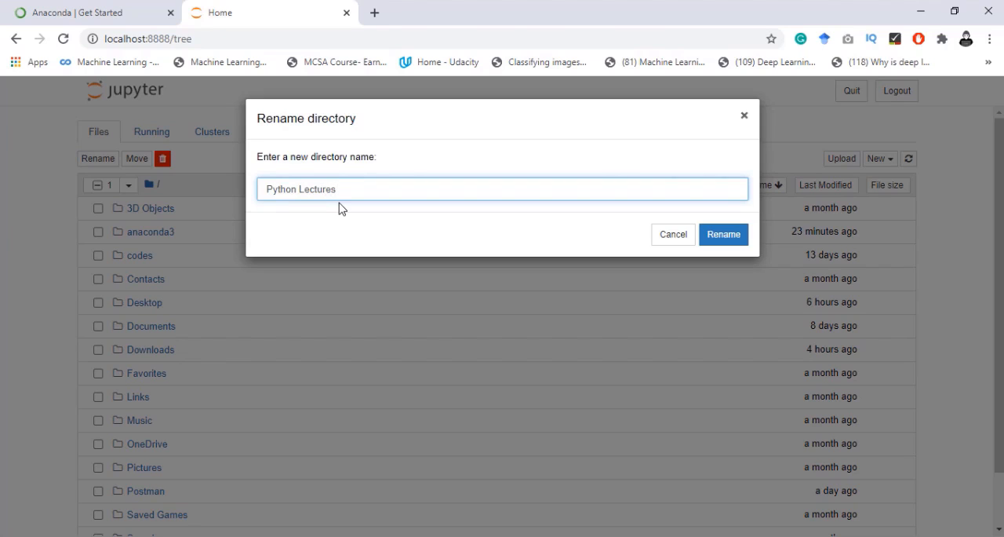
{"action": "left_click", "coordinate": [722, 234]}
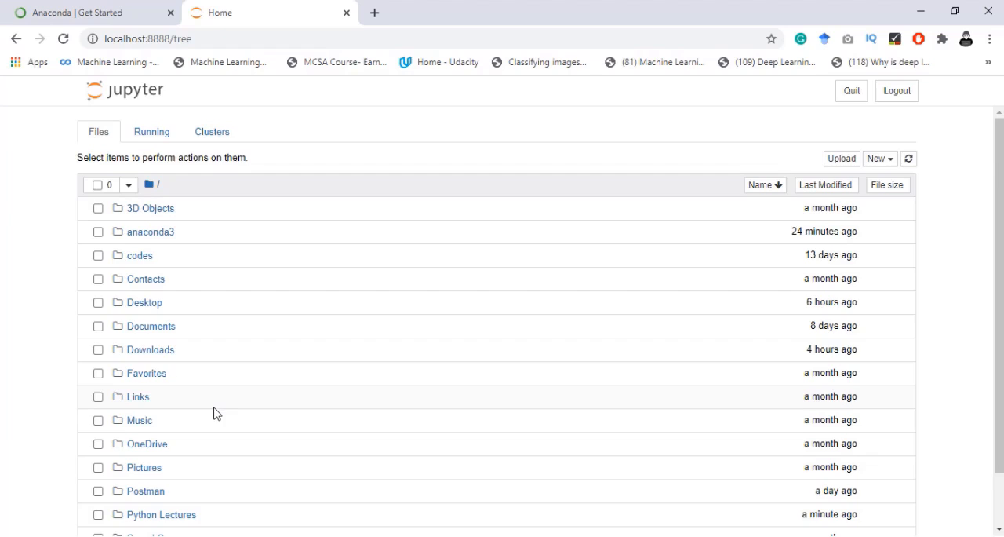
{"action": "scroll", "coordinate": [215, 413], "scroll_direction": "down", "scroll_amount": 1}
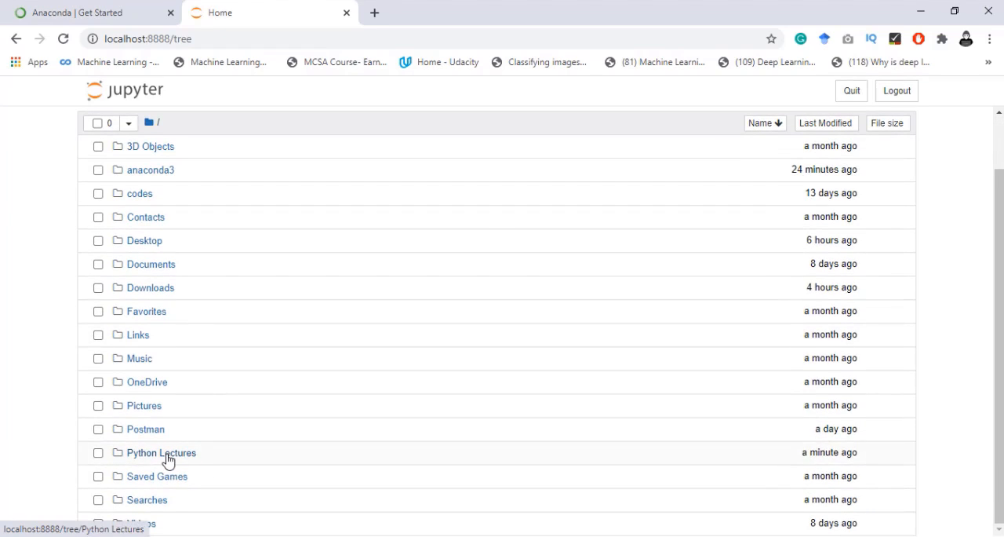
{"action": "left_click", "coordinate": [164, 455]}
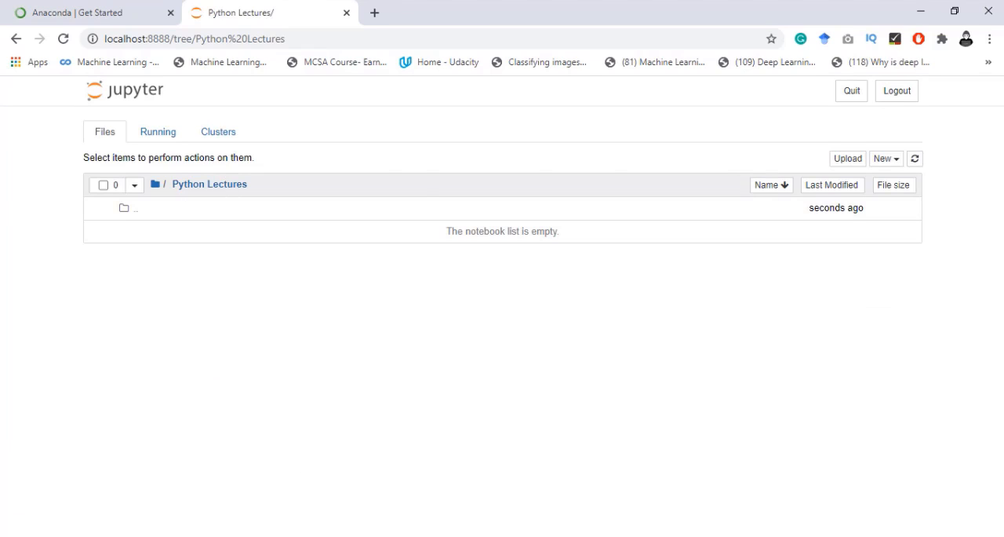
- Switch to File Explorer, find the Python Lectures folder in the home directory and open it
{"action": "key", "text": "alt+Tab"}
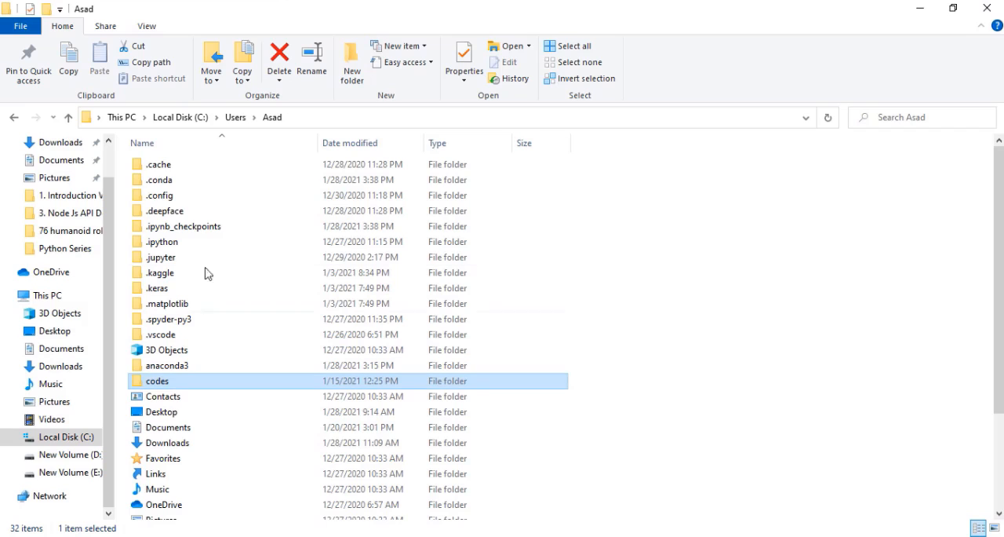
{"action": "left_click", "coordinate": [189, 365]}
{"action": "left_click", "coordinate": [180, 275]}
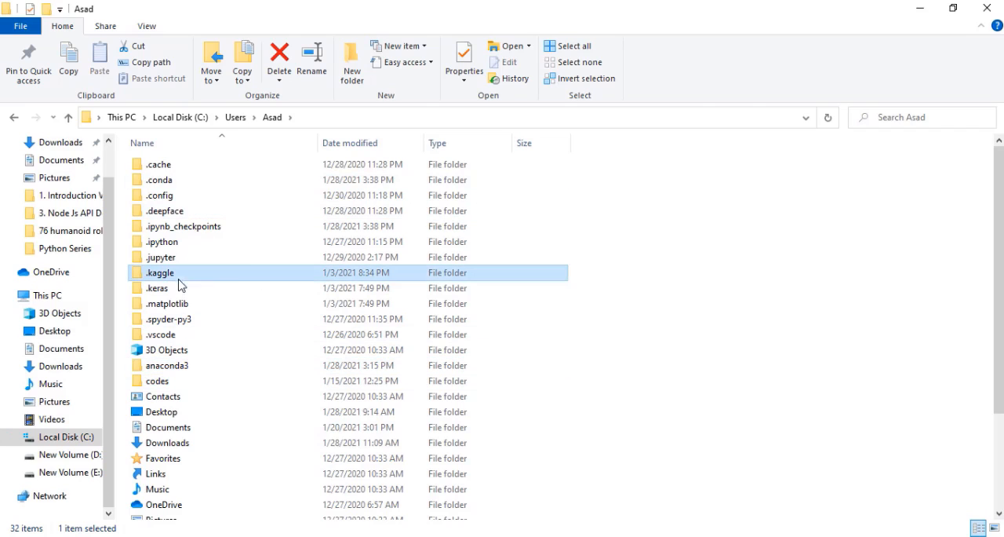
{"action": "key", "text": "p"}
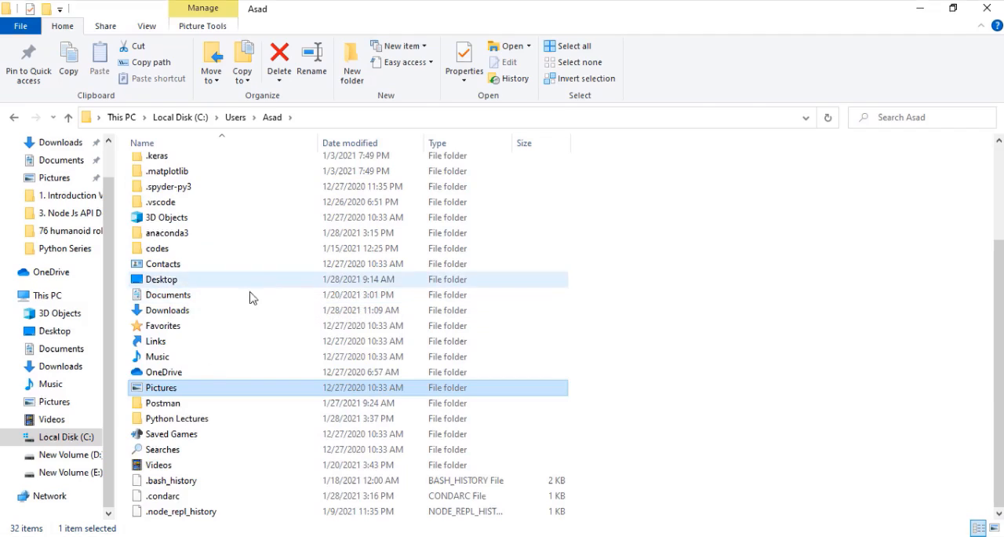
{"action": "left_click", "coordinate": [163, 423]}
{"action": "double_click", "coordinate": [161, 424]}
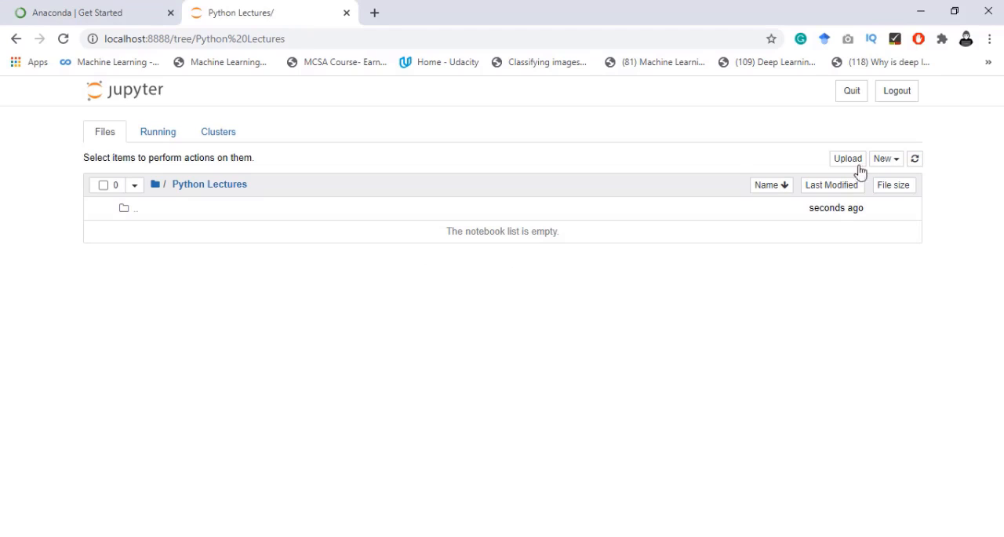
- Create a Python 3 notebook in Jupyter's Python Lectures folder and name it Jupyter Interface
{"action": "left_click", "coordinate": [893, 164]}
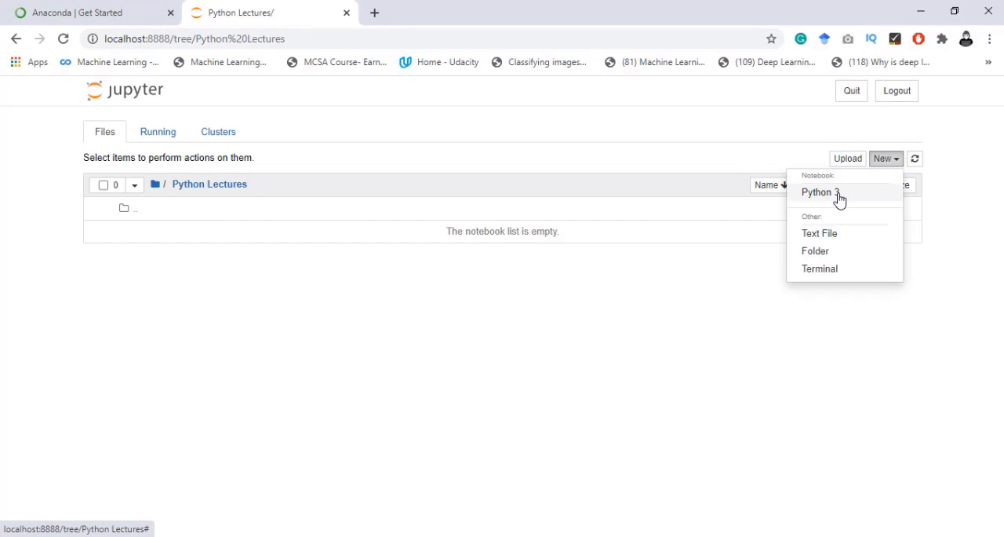
{"action": "left_click", "coordinate": [839, 200]}
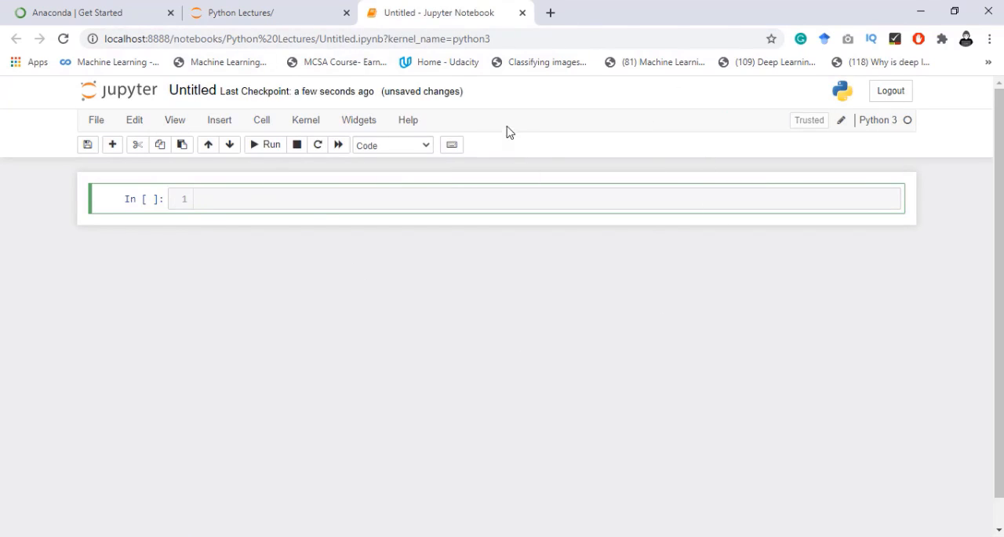
{"action": "left_click", "coordinate": [193, 91]}
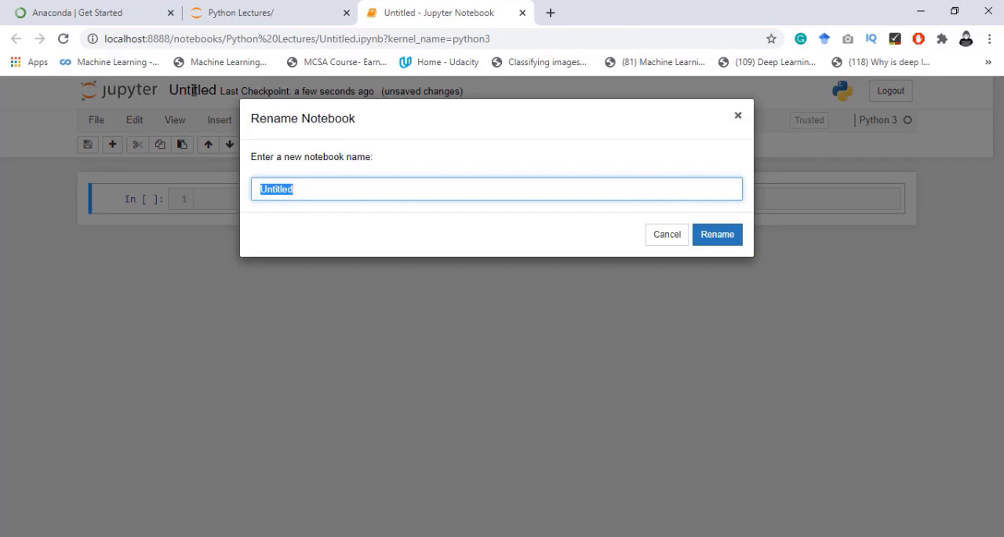
{"action": "type", "text": "J"}
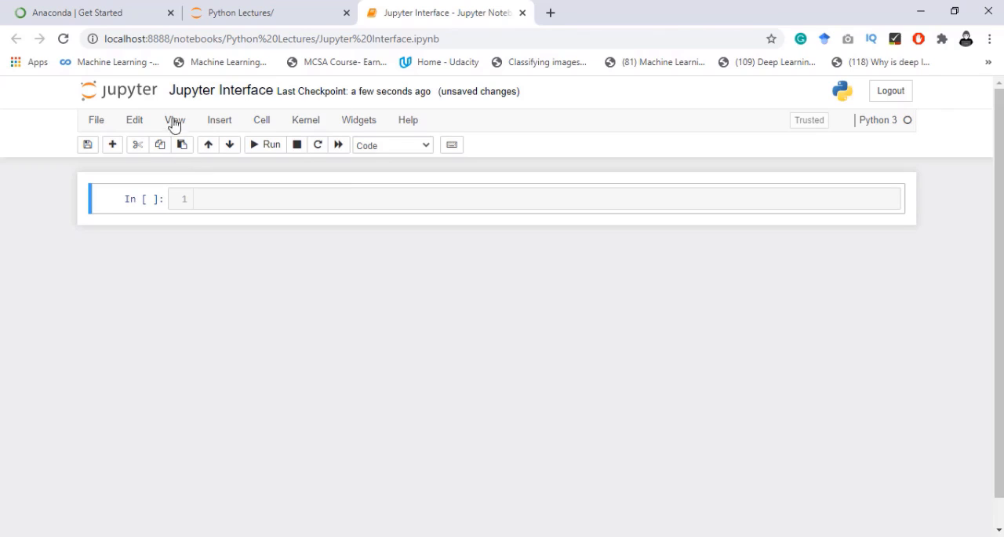
- Examine the notebook's file commands, including the available download formats, without choosing any
{"action": "left_click", "coordinate": [96, 122]}
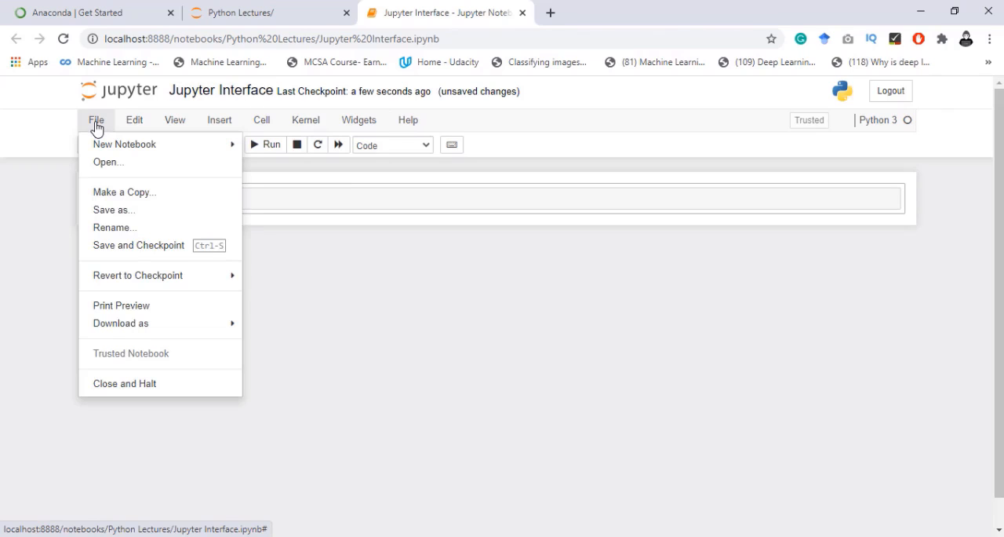
{"action": "mouse_move", "coordinate": [126, 146]}
{"action": "mouse_move", "coordinate": [200, 325]}
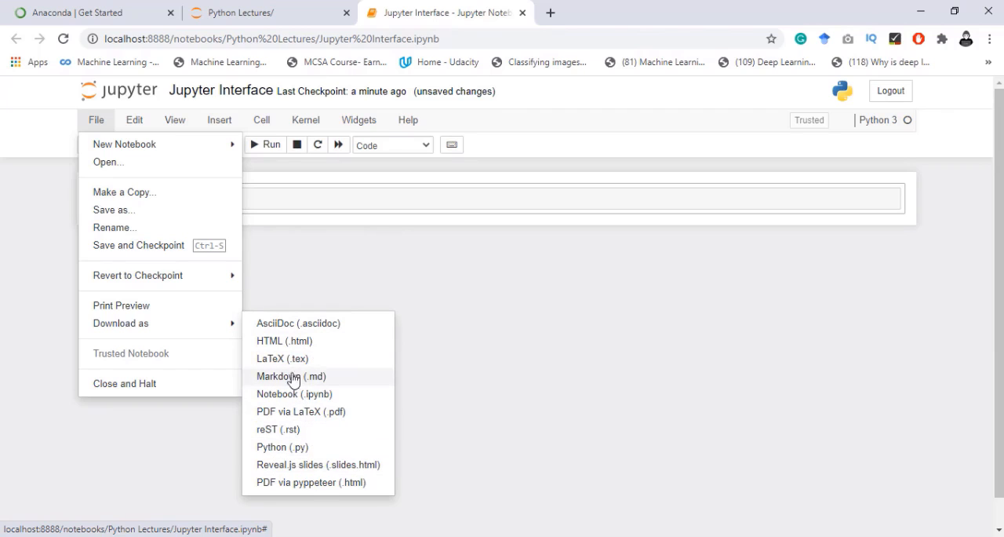
{"action": "mouse_move", "coordinate": [234, 329]}
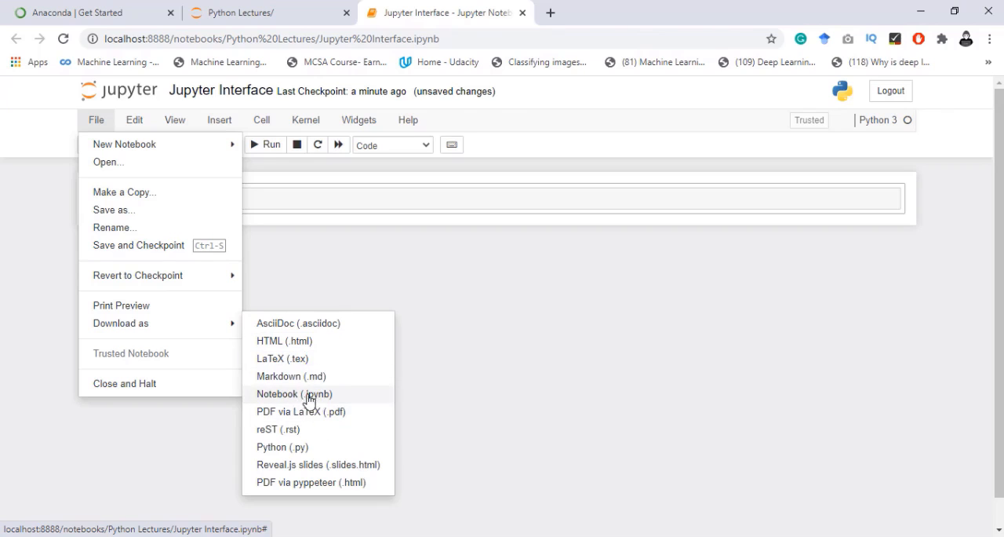
{"action": "left_click", "coordinate": [311, 245]}
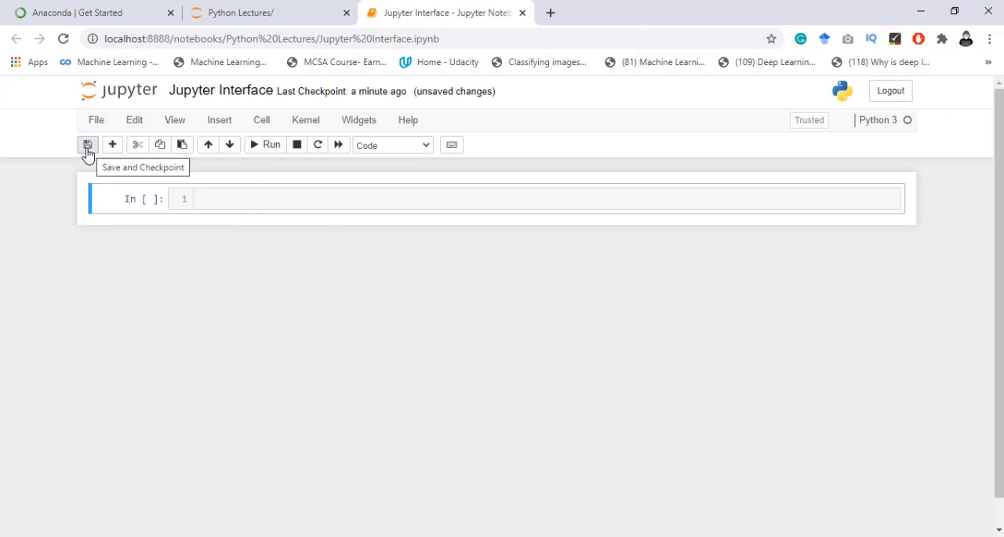
- Save the notebook with a checkpoint and switch to File Explorer to check its file in the Python Lectures folder
{"action": "left_click", "coordinate": [88, 149]}
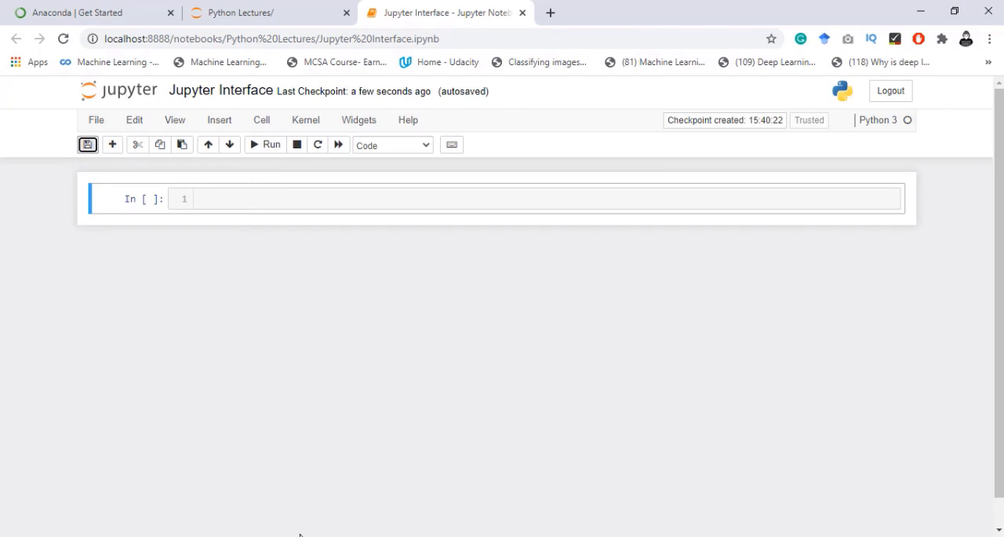
{"action": "key", "text": "alt+Tab"}
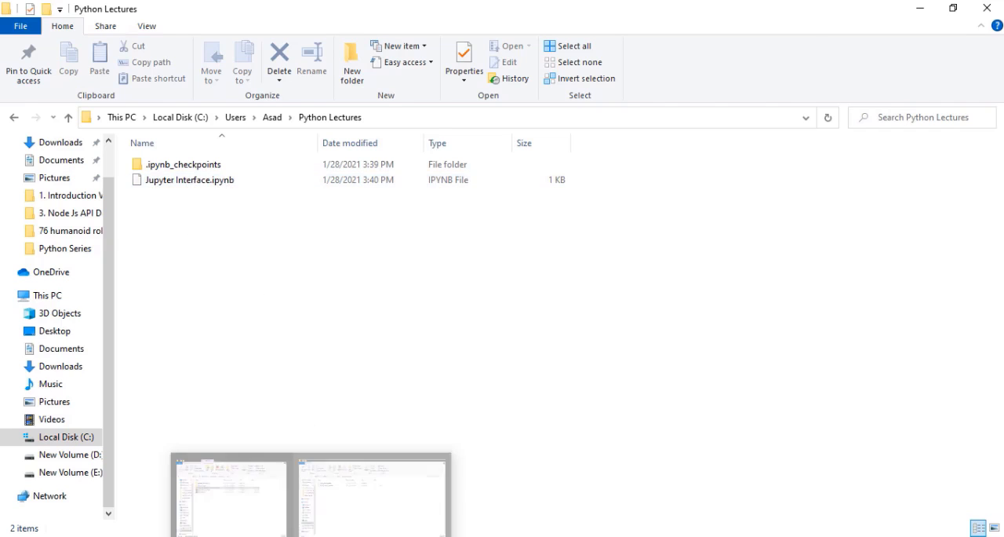
- Switch back to the Jupyter Interface notebook in the browser and enter "//PYthon Learning for AI" in its first cell
{"action": "left_click", "coordinate": [304, 536]}
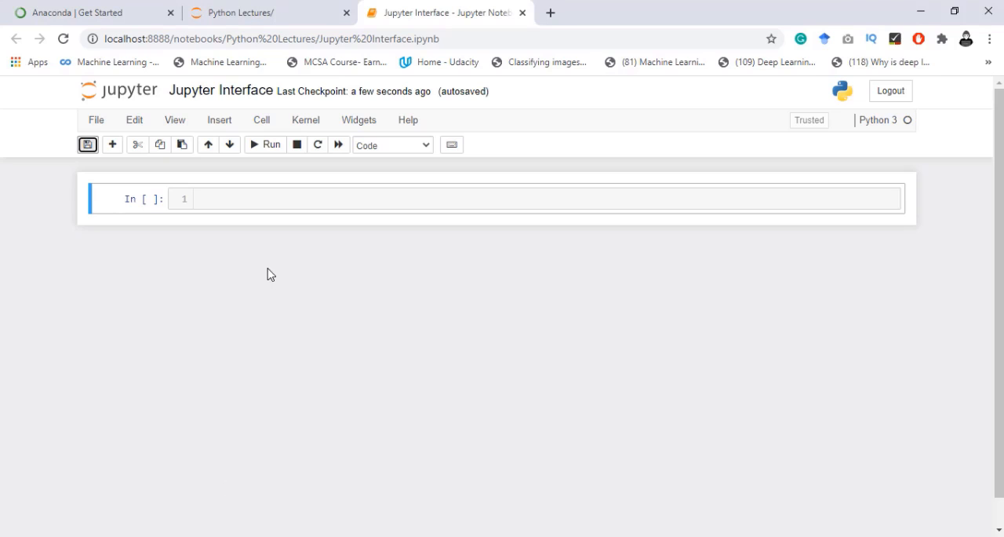
{"action": "left_click", "coordinate": [135, 124]}
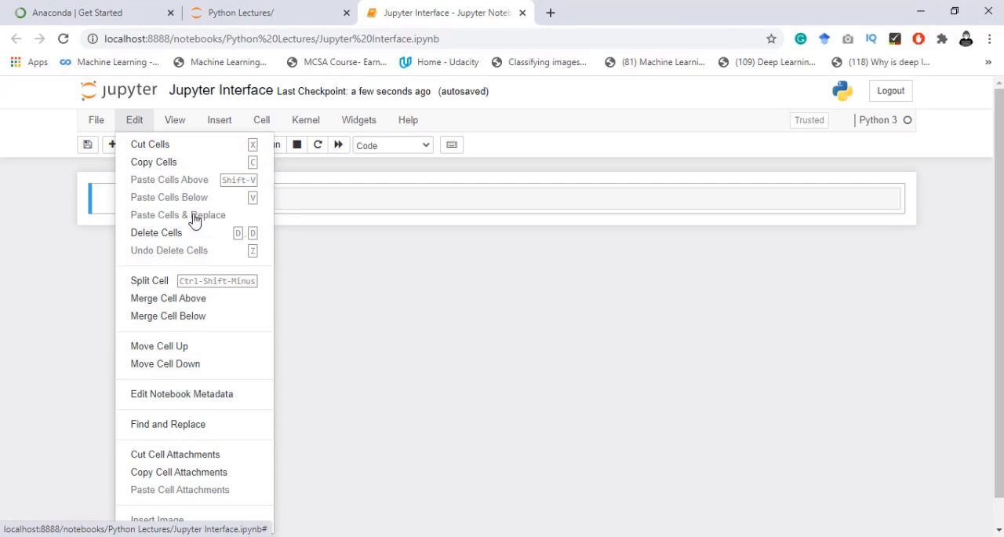
{"action": "left_click", "coordinate": [324, 206]}
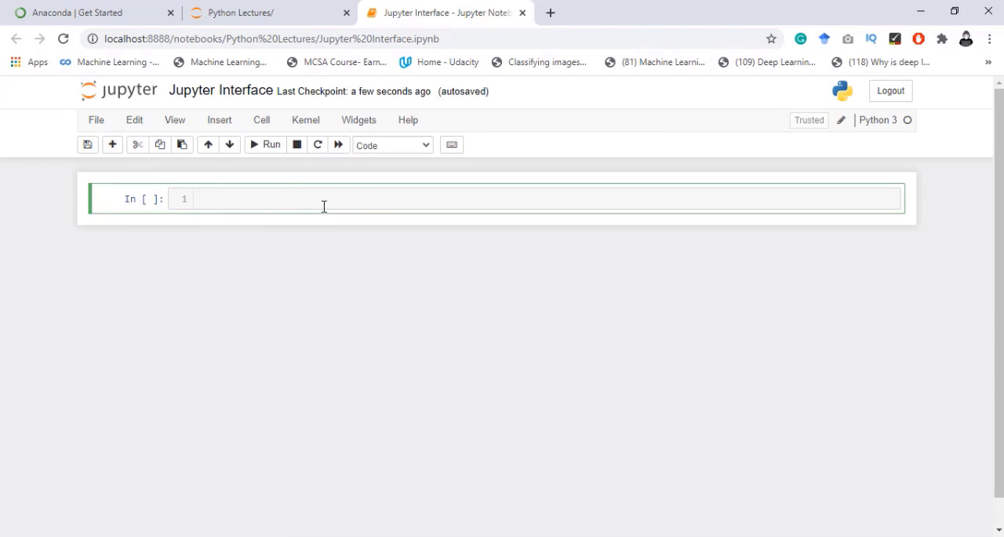
{"action": "type", "text": "//PYthon Learning for AI"}
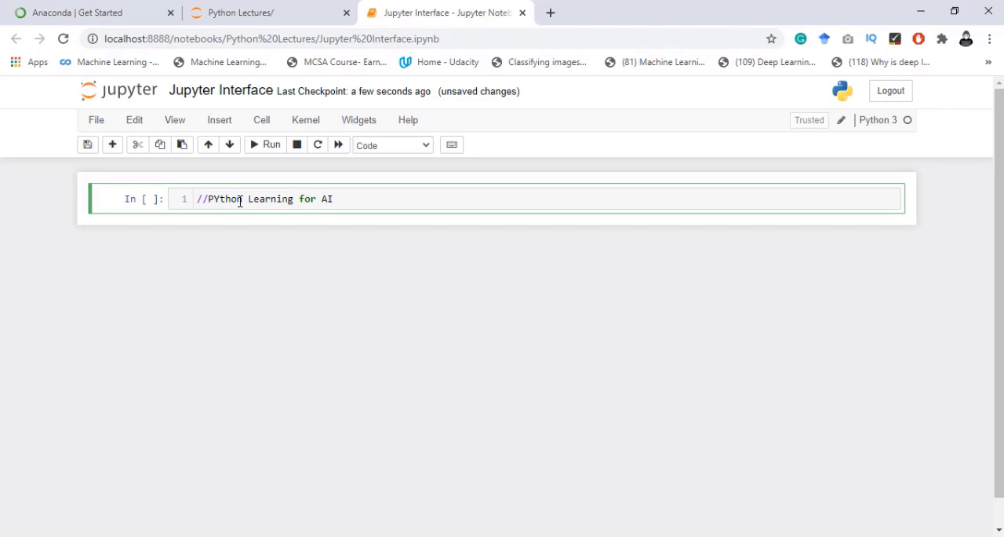
- Cut the cell containing the "//PYthon Learning for AI" line and paste it below the empty cell
{"action": "left_click", "coordinate": [262, 120]}
{"action": "left_click", "coordinate": [135, 120]}
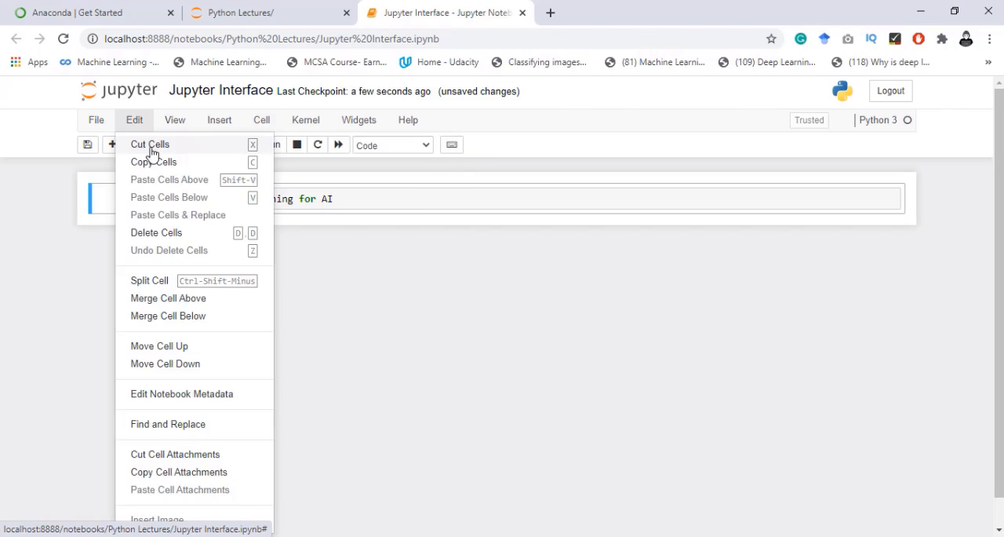
{"action": "left_click", "coordinate": [151, 148]}
{"action": "left_click", "coordinate": [244, 201]}
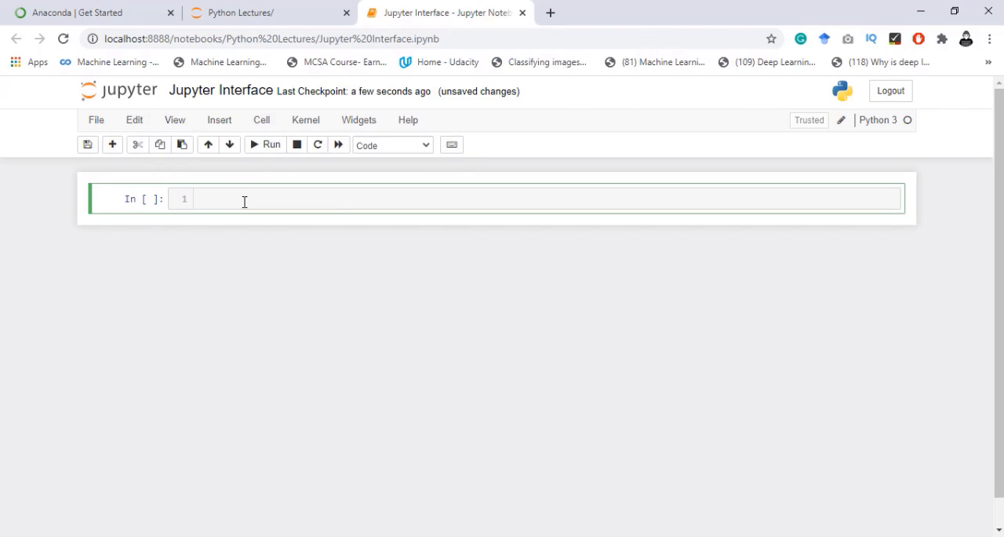
{"action": "left_click", "coordinate": [138, 121]}
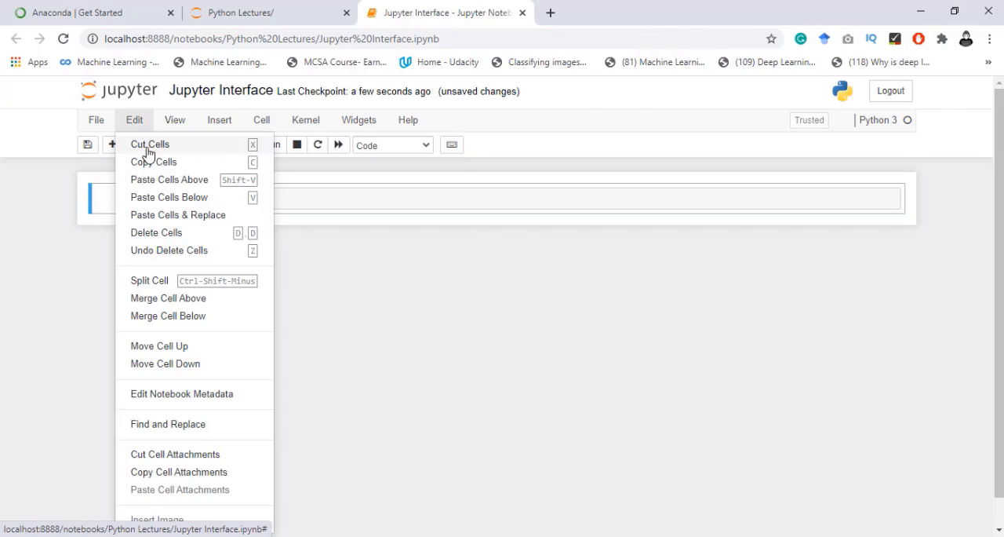
{"action": "left_click", "coordinate": [193, 201]}
{"action": "left_click_drag", "start_coordinate": [229, 229], "coordinate": [352, 229]}
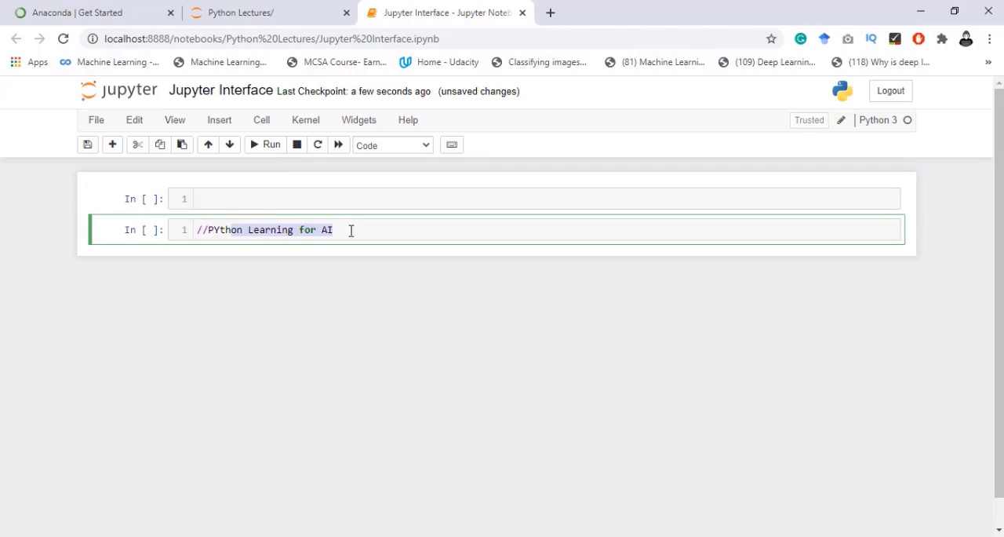
{"action": "left_click", "coordinate": [330, 201]}
- Insert an empty code cell above the existing one and another below the newly inserted cell
{"action": "left_click", "coordinate": [174, 122]}
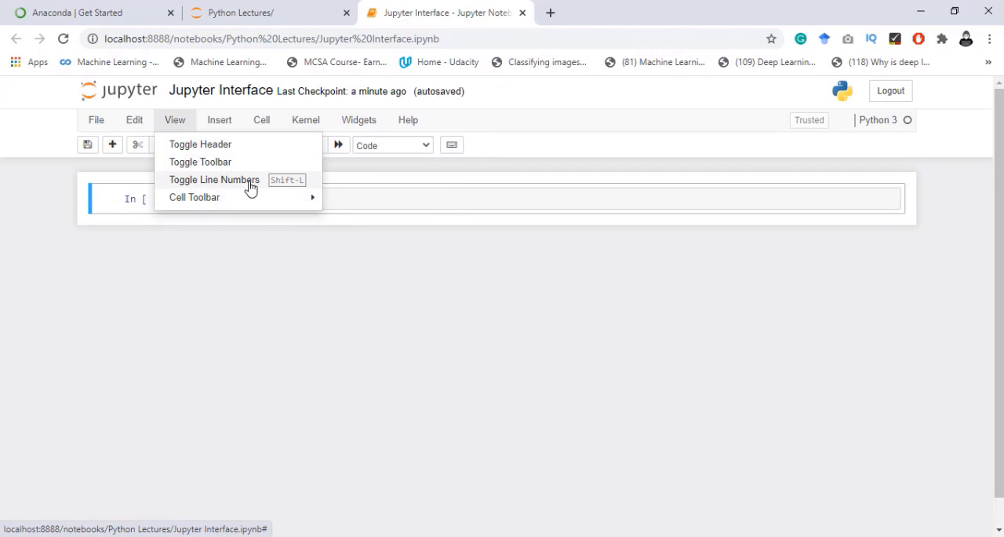
{"action": "left_click", "coordinate": [221, 124]}
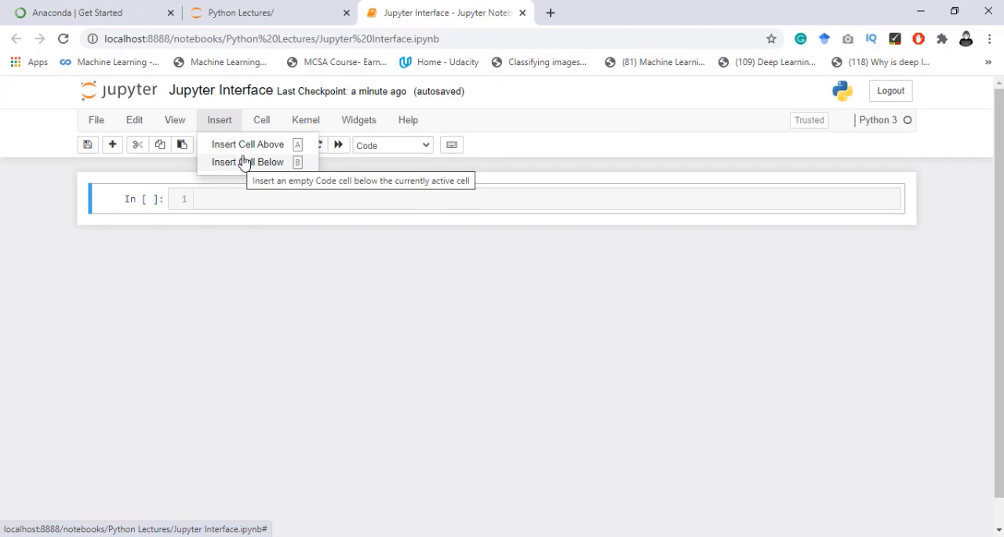
{"action": "left_click", "coordinate": [251, 146]}
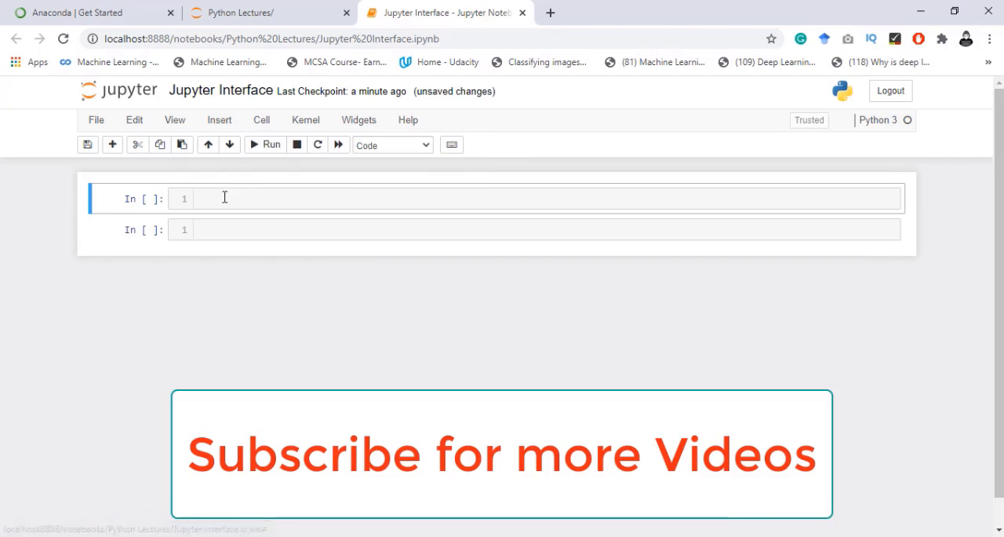
{"action": "left_click", "coordinate": [235, 198]}
{"action": "left_click", "coordinate": [222, 120]}
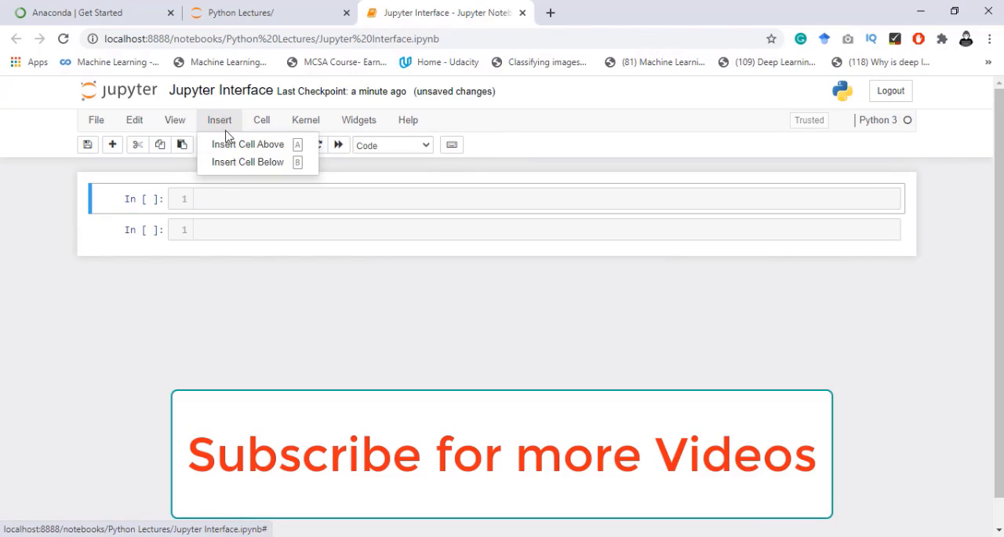
{"action": "left_click", "coordinate": [231, 166]}
{"action": "left_click", "coordinate": [319, 260]}
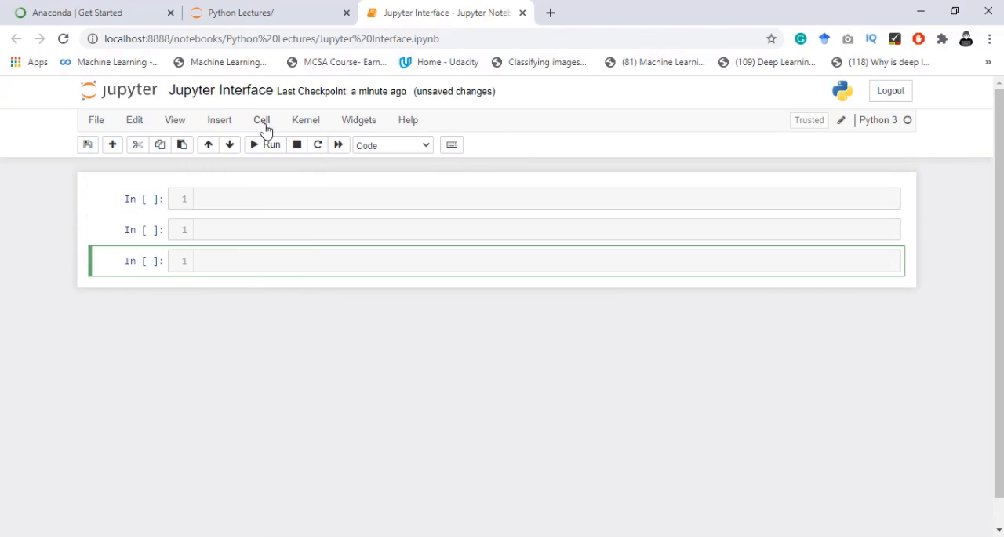
- Examine the notebook's kernel, widget and help commands without choosing any of them
{"action": "left_click", "coordinate": [303, 123]}
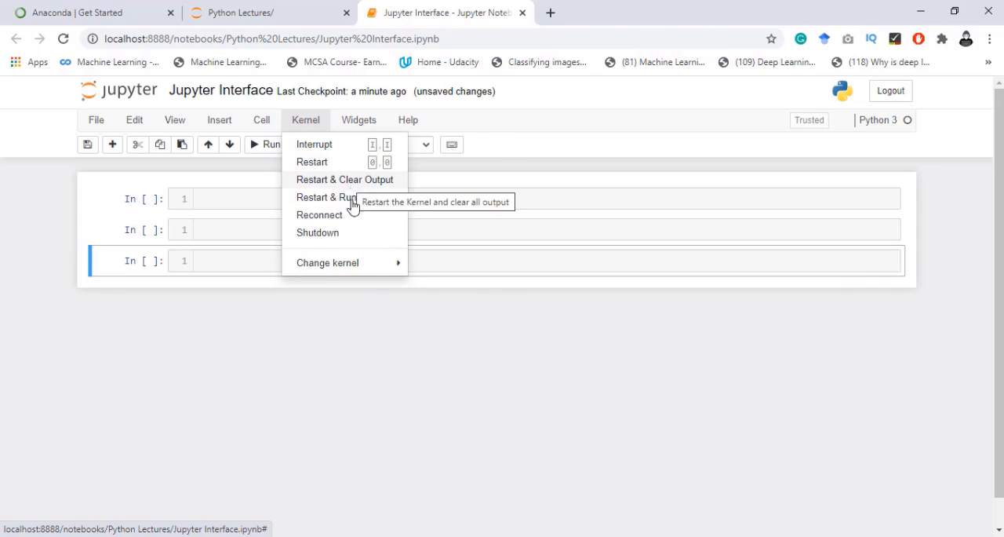
{"action": "left_click", "coordinate": [222, 199]}
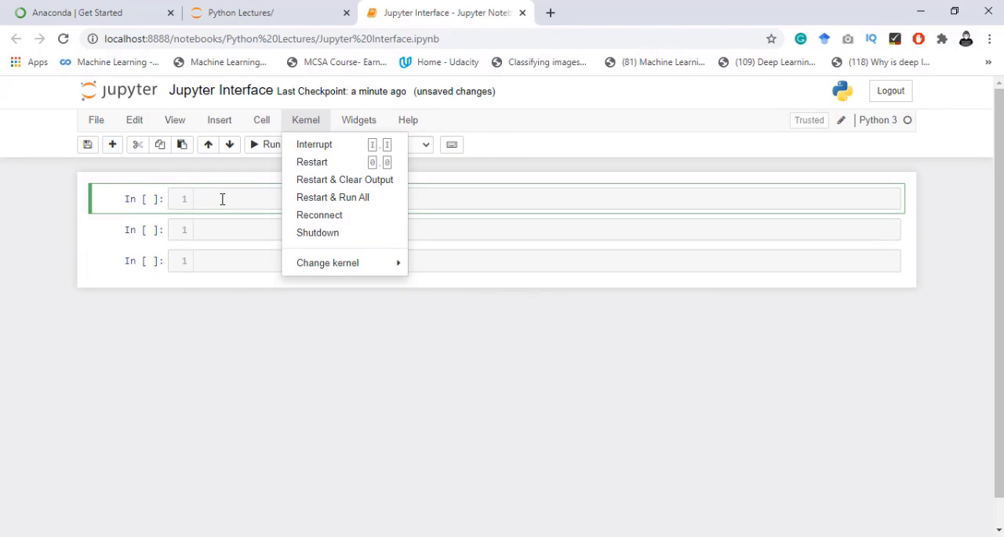
{"action": "left_click_drag", "start_coordinate": [222, 255], "coordinate": [222, 269]}
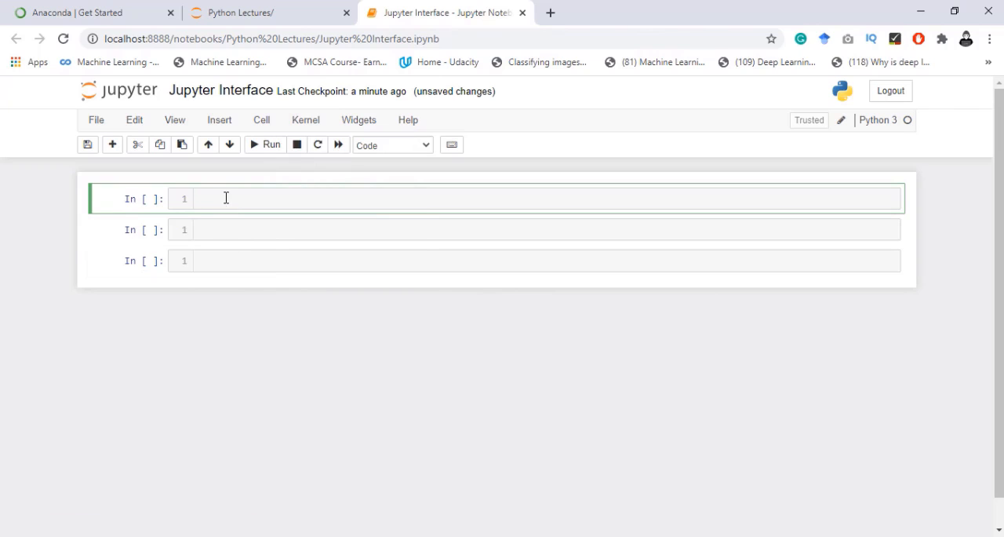
{"action": "left_click", "coordinate": [296, 122]}
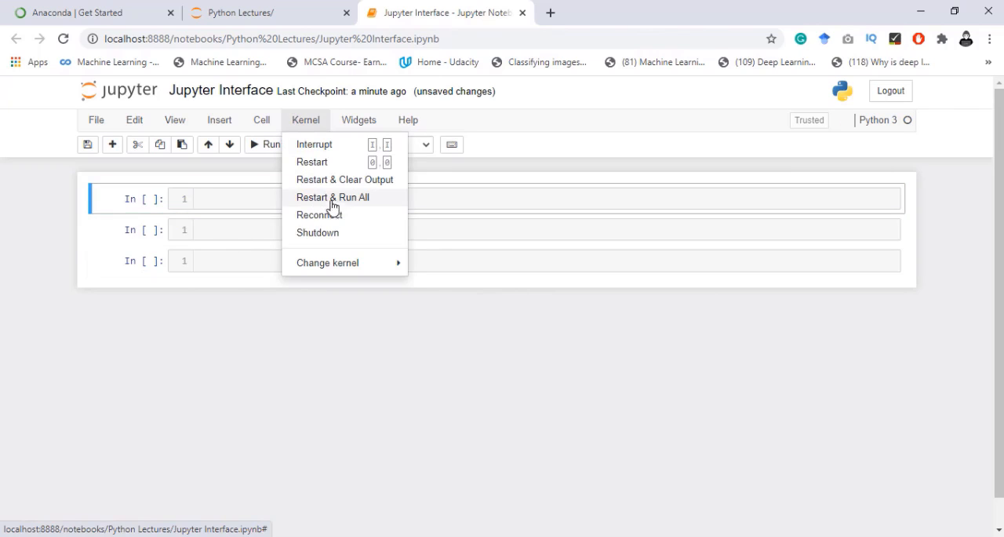
{"action": "left_click", "coordinate": [250, 214]}
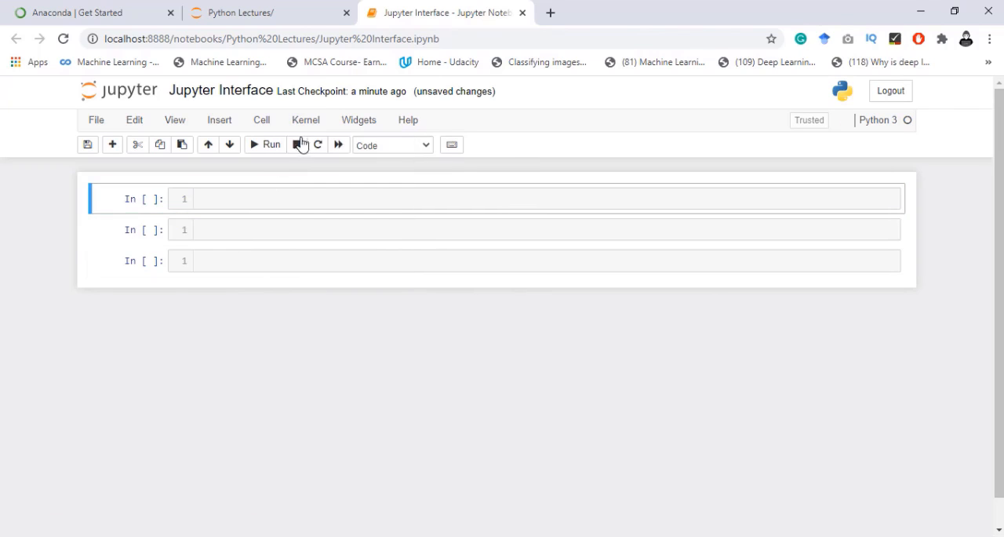
{"action": "left_click", "coordinate": [344, 124]}
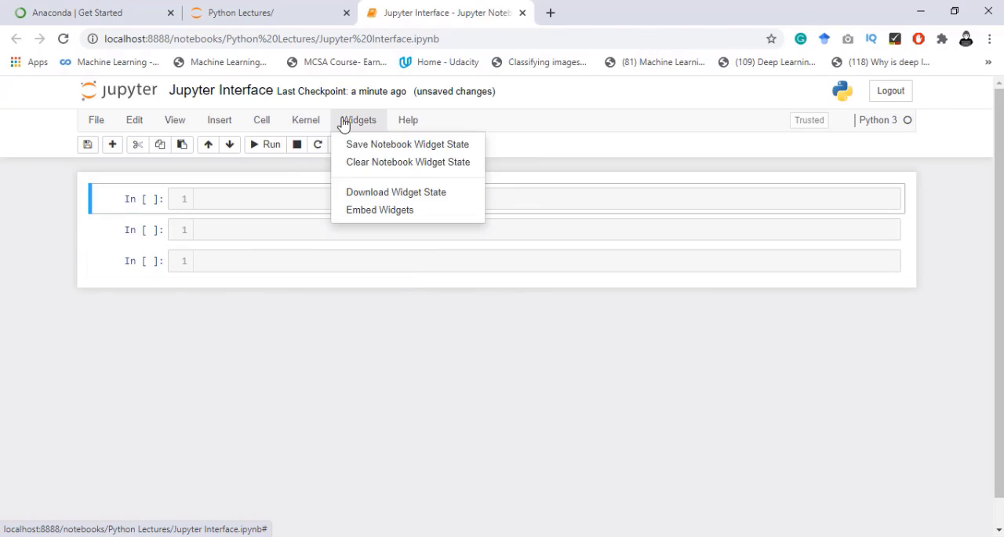
{"action": "left_click", "coordinate": [403, 124]}
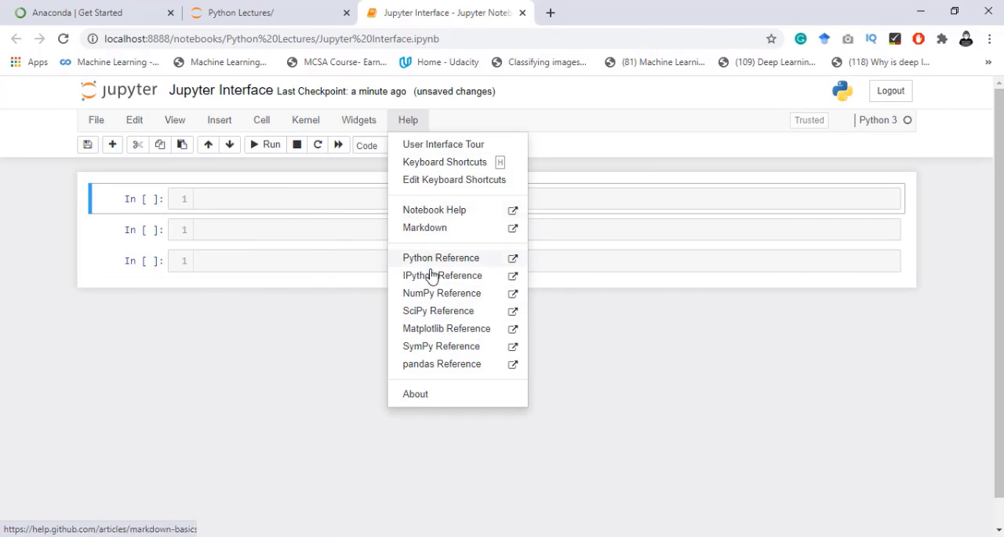
{"action": "left_click", "coordinate": [415, 127]}
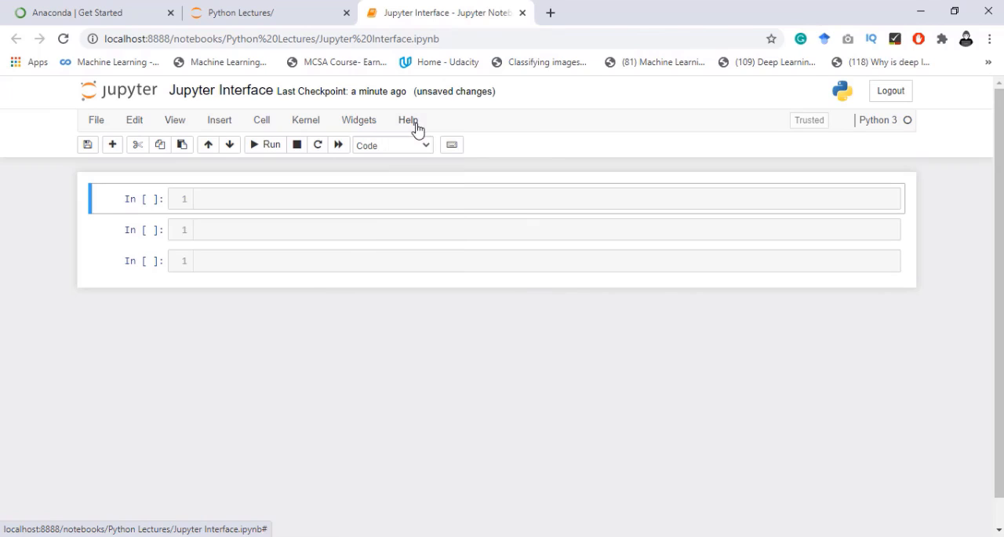
- Add four more empty code cells below the first cell
{"action": "left_click", "coordinate": [274, 195]}
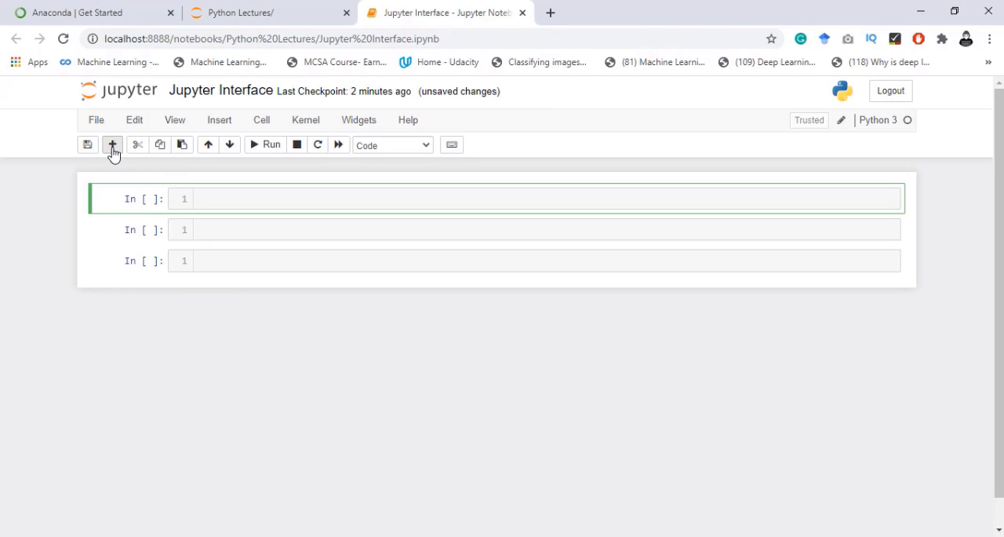
{"action": "left_click", "coordinate": [112, 145]}
{"action": "left_click", "coordinate": [113, 146]}
{"action": "left_click", "coordinate": [112, 146]}
{"action": "left_click", "coordinate": [112, 150]}
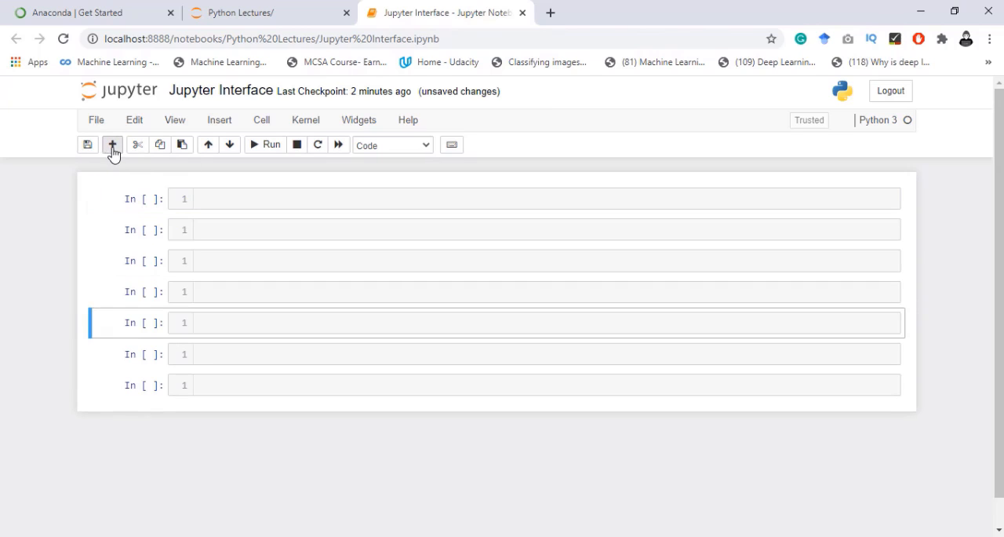
- Cut cells from the notebook until only one empty cell is left
{"action": "left_click", "coordinate": [140, 148]}
{"action": "left_click", "coordinate": [140, 148]}
{"action": "left_click", "coordinate": [140, 148]}
{"action": "left_click", "coordinate": [139, 147]}
{"action": "left_click", "coordinate": [139, 148]}
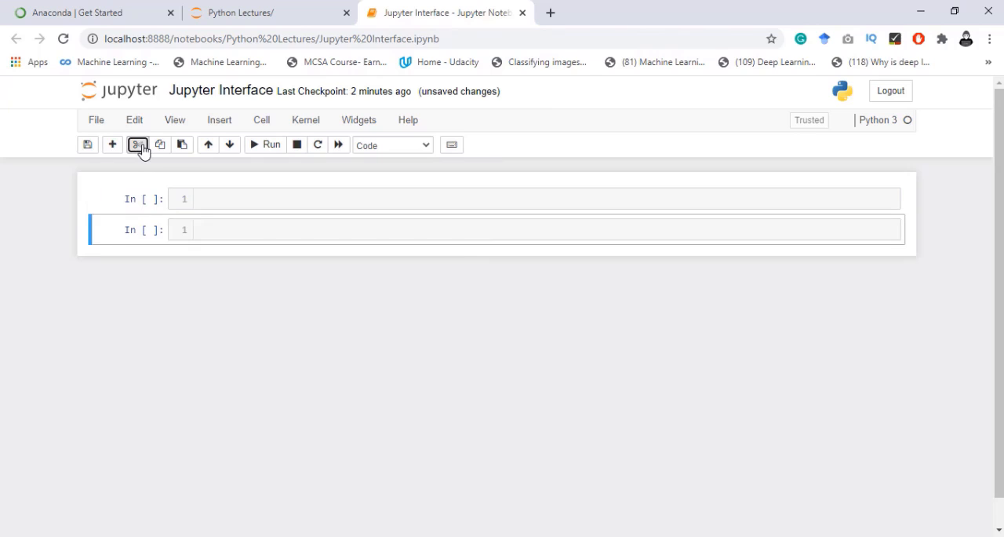
{"action": "left_click", "coordinate": [140, 148]}
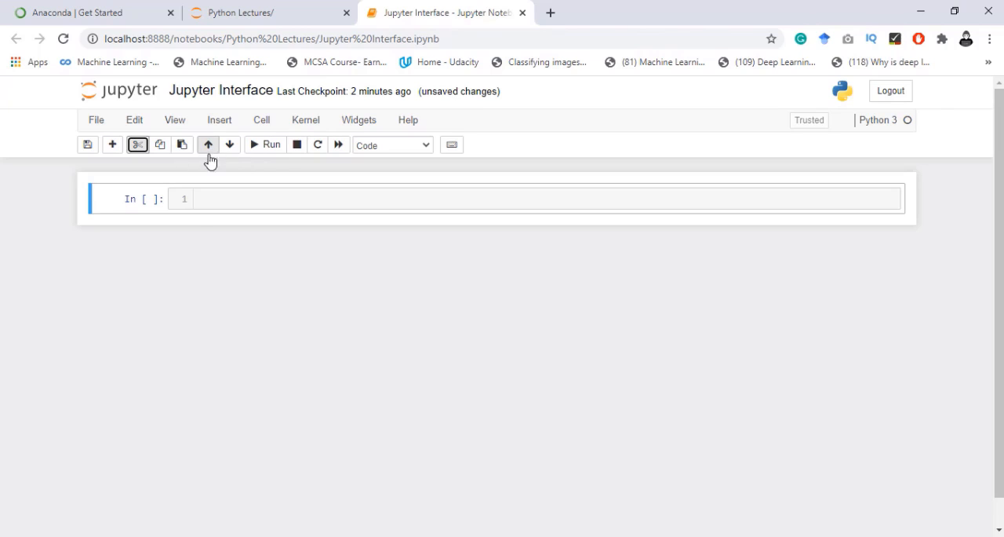
- Add a second cell, try moving it up and down, and enter df in the upper cell and move it below the empty one
{"action": "left_click", "coordinate": [112, 149]}
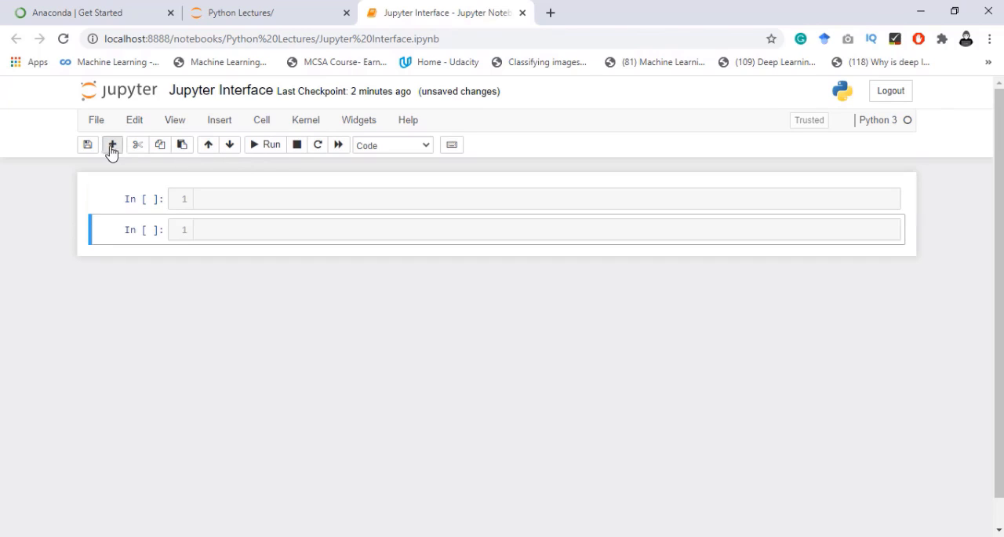
{"action": "left_click", "coordinate": [212, 154]}
{"action": "left_click", "coordinate": [228, 152]}
{"action": "left_click", "coordinate": [229, 192]}
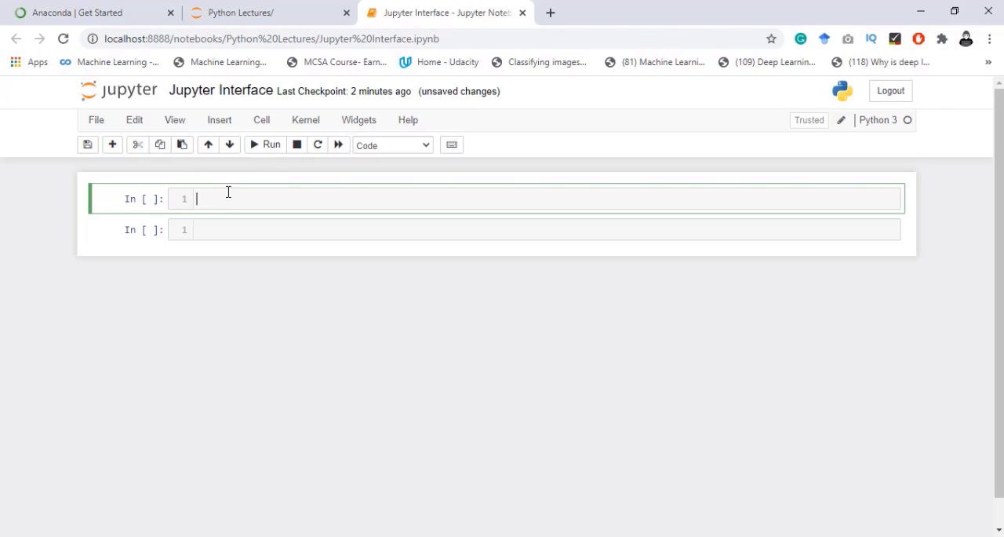
{"action": "left_click", "coordinate": [230, 145]}
- Delete the text df from the lower cell and make the first cell active for editing
{"action": "left_click", "coordinate": [224, 231]}
{"action": "left_click_drag", "start_coordinate": [224, 231], "coordinate": [176, 238]}
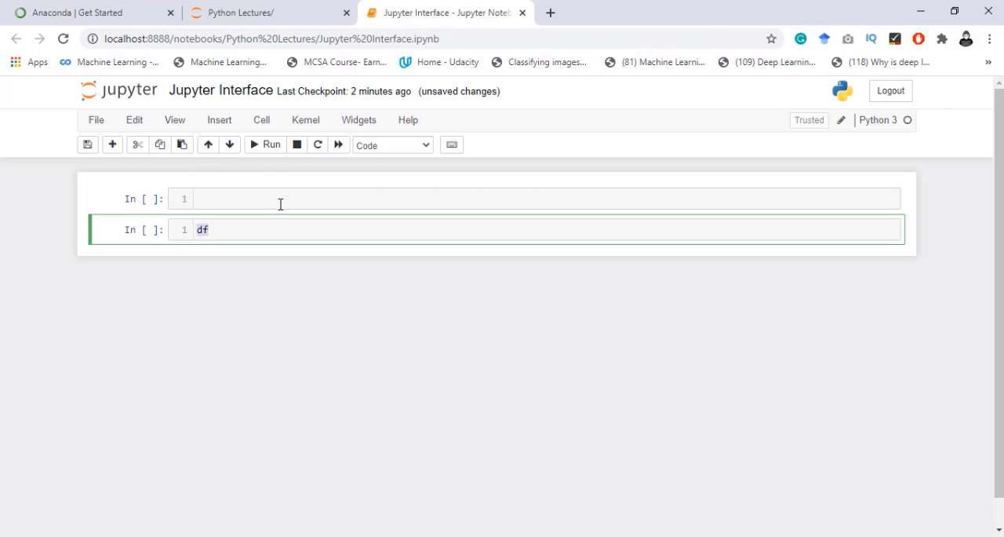
{"action": "left_click", "coordinate": [255, 204]}
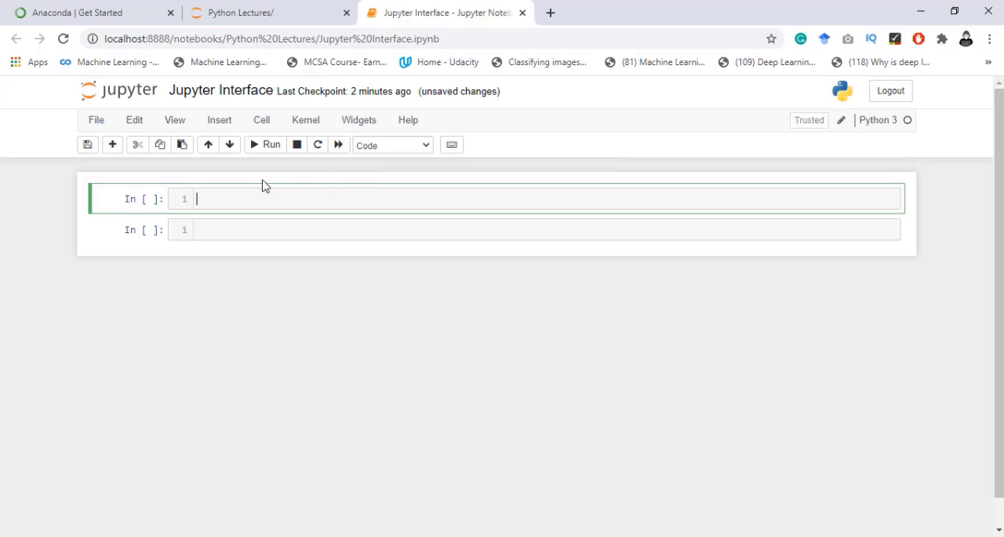
- Review the kernel restart options without choosing one, and change the first cell's type to Markdown
{"action": "left_click", "coordinate": [302, 121]}
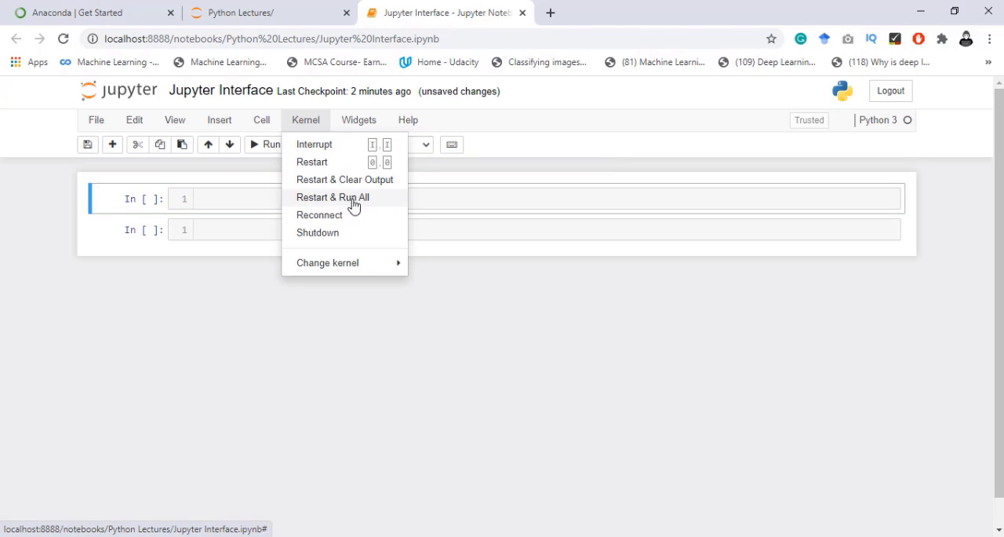
{"action": "left_click", "coordinate": [248, 201]}
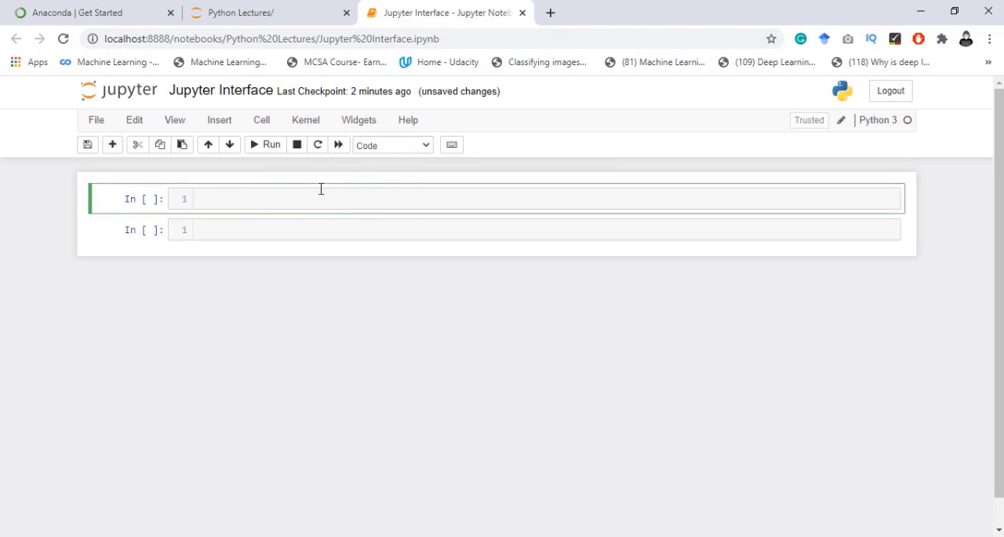
{"action": "left_click", "coordinate": [404, 150]}
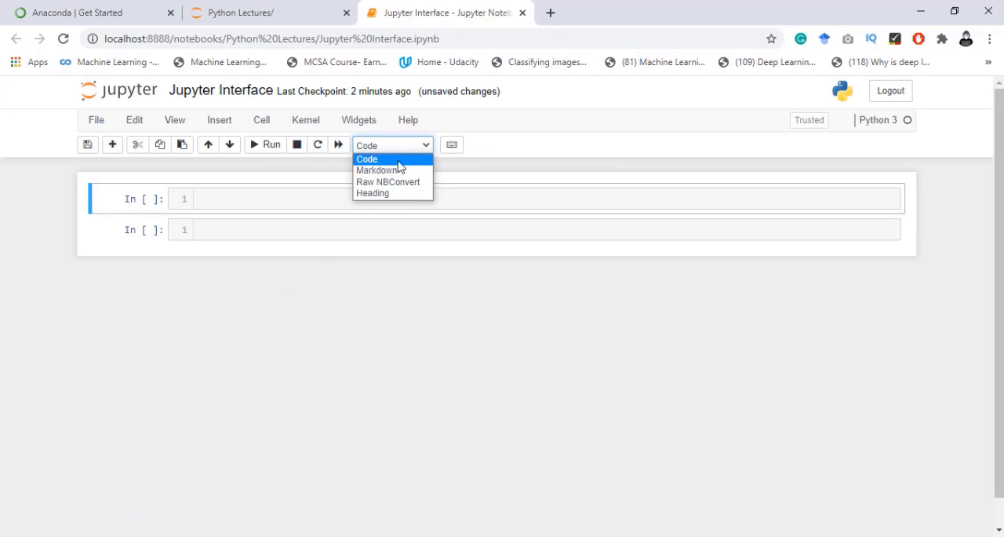
{"action": "left_click", "coordinate": [377, 171]}
{"action": "left_click", "coordinate": [286, 199]}
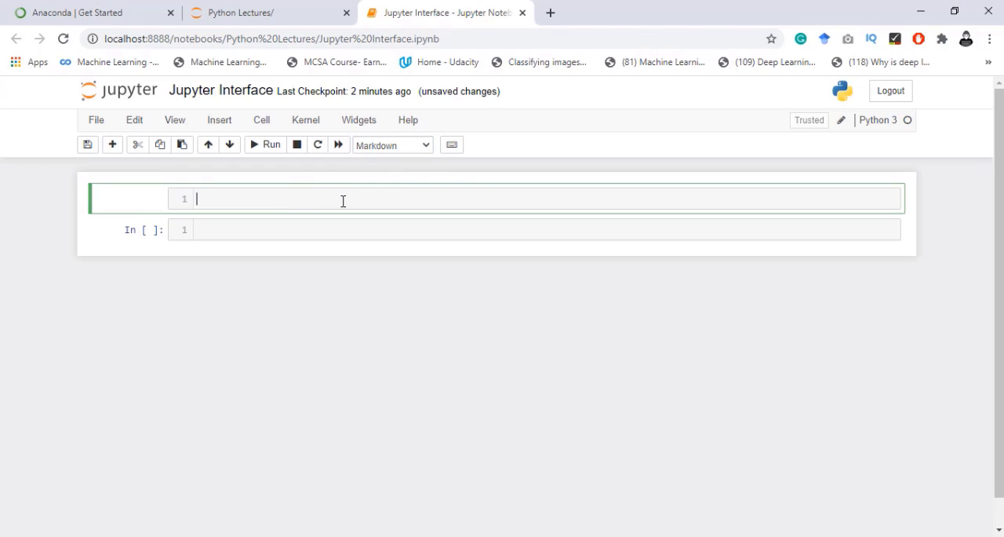
- Set the first cell's type to Heading, apply it a second time, and dismiss the Markdown headings notice each time
{"action": "left_click", "coordinate": [422, 145]}
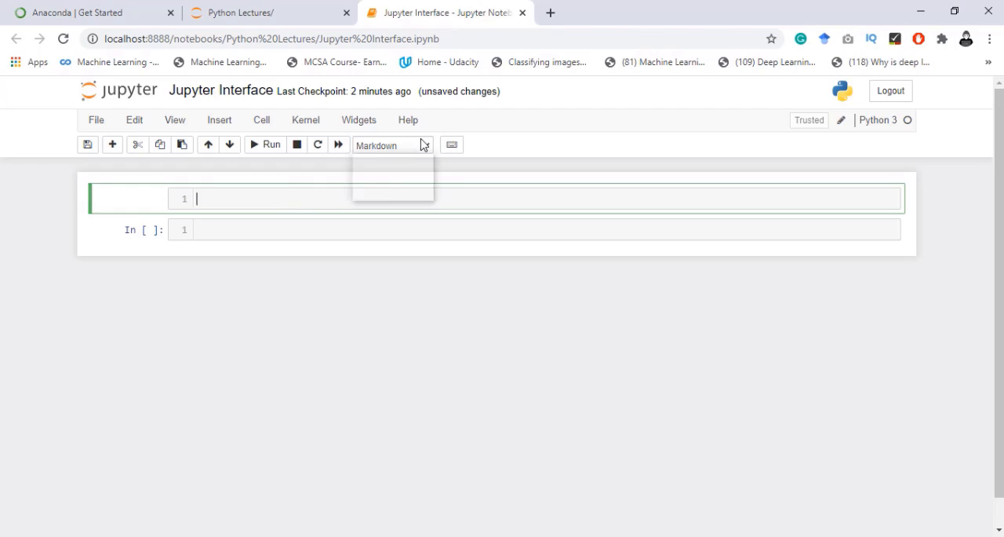
{"action": "left_click", "coordinate": [398, 197]}
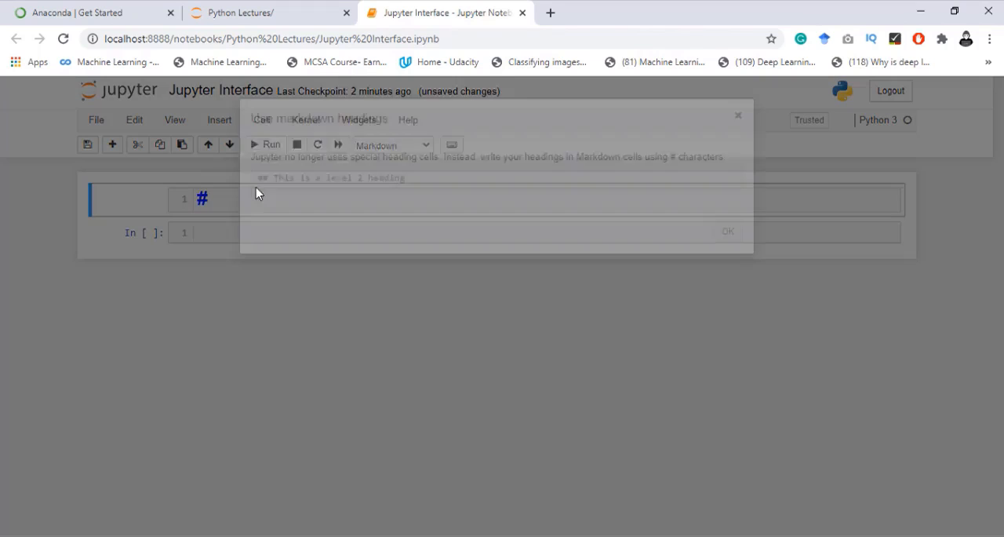
{"action": "left_click", "coordinate": [725, 234]}
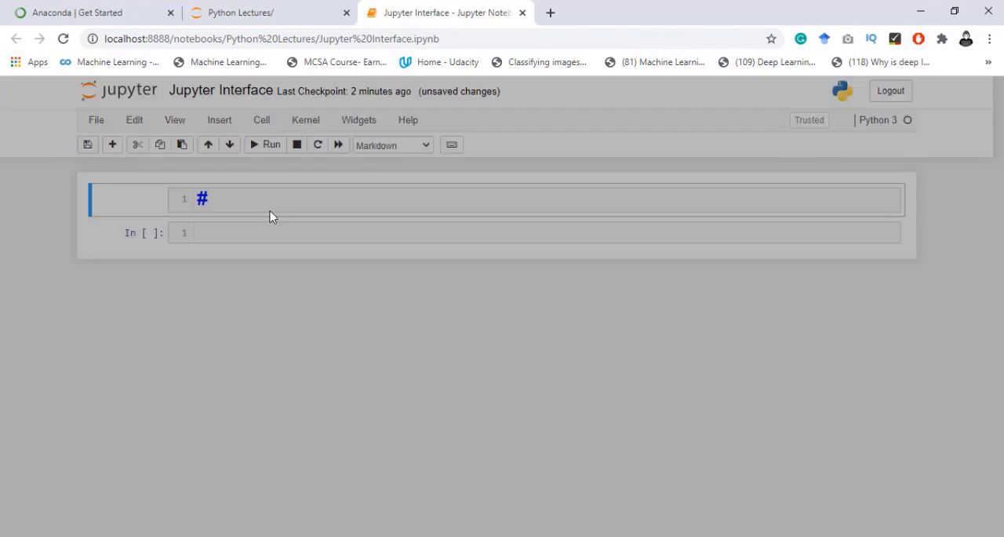
{"action": "left_click", "coordinate": [263, 201]}
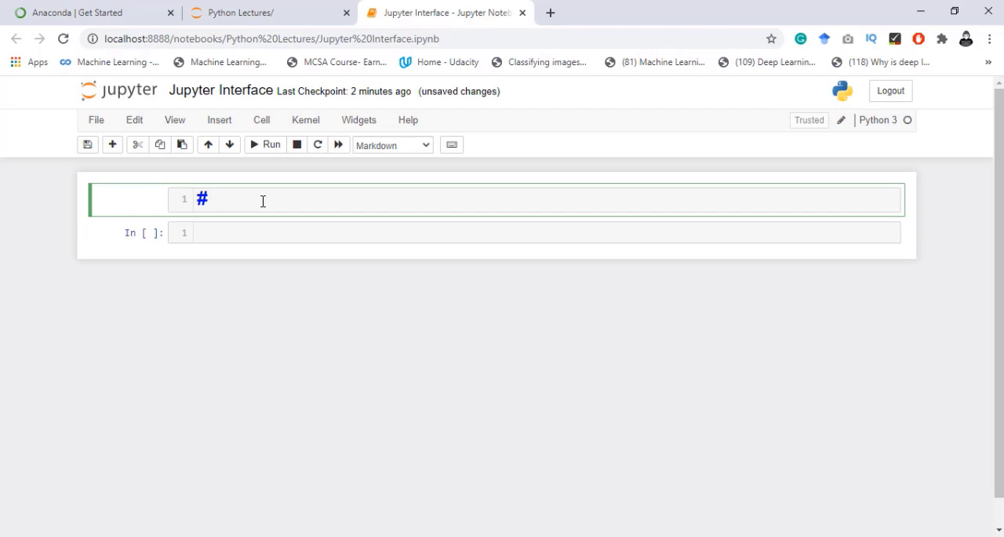
{"action": "left_click", "coordinate": [379, 150]}
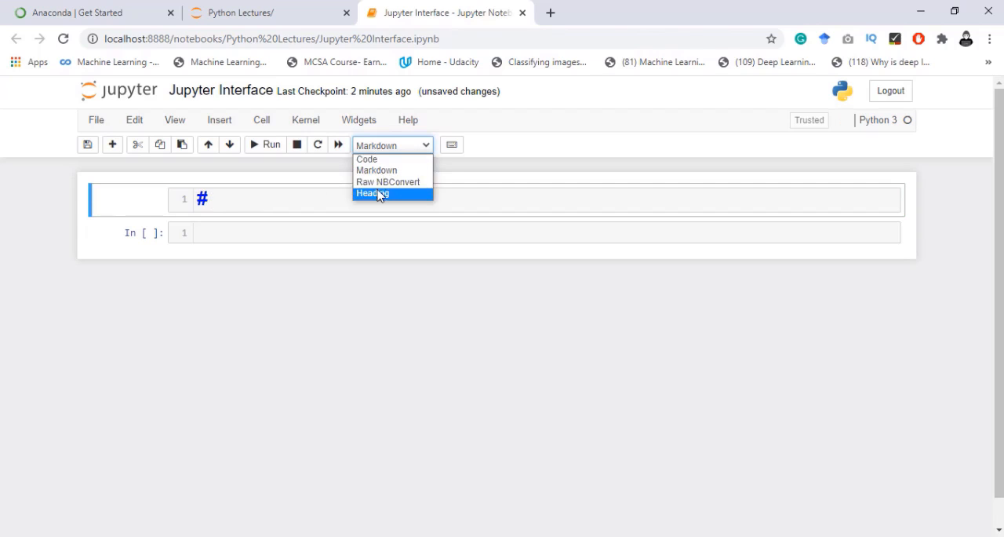
{"action": "left_click", "coordinate": [382, 193]}
{"action": "left_click", "coordinate": [726, 231]}
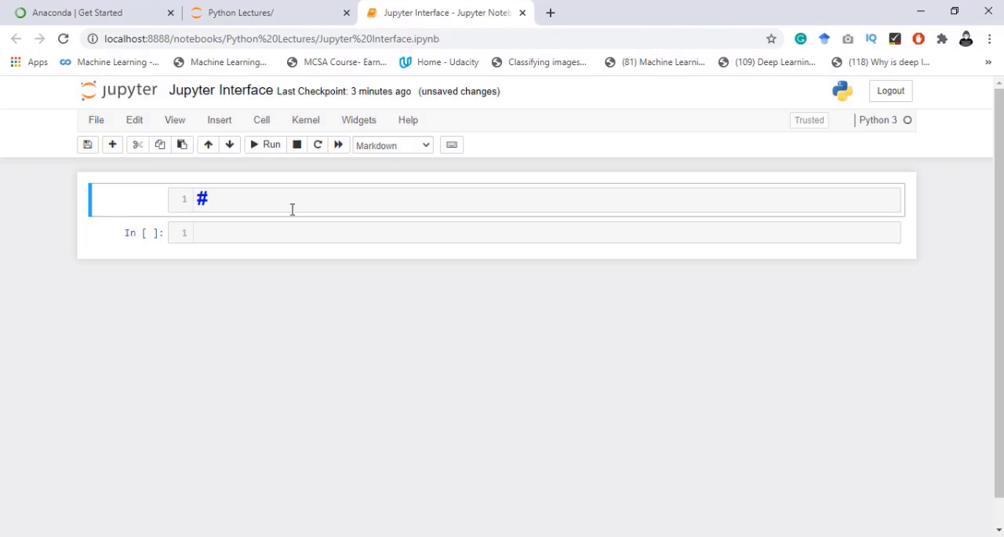
- Enter the heading text Python Beginner after the # in the first cell and run the cell to render it
{"action": "left_click", "coordinate": [266, 197]}
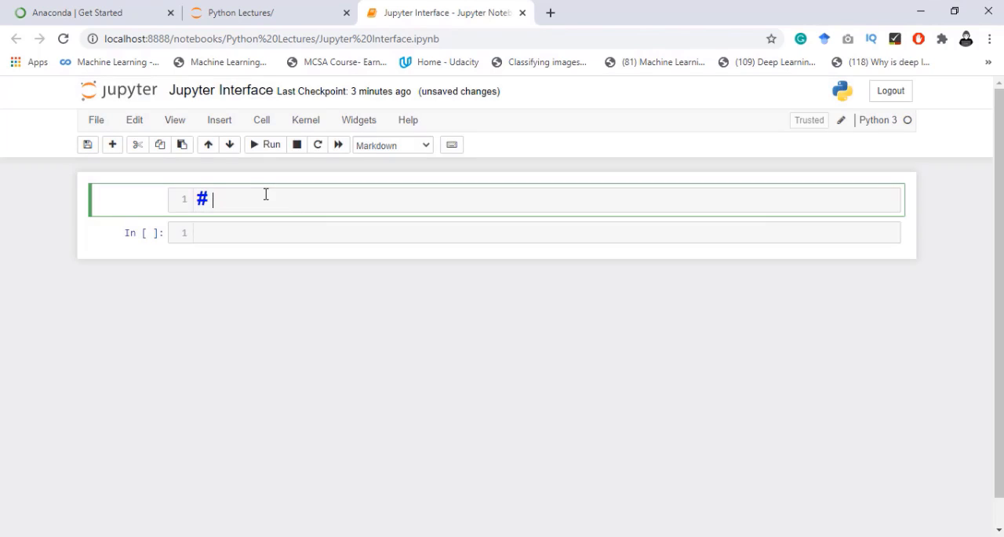
{"action": "type", "text": "Python"}
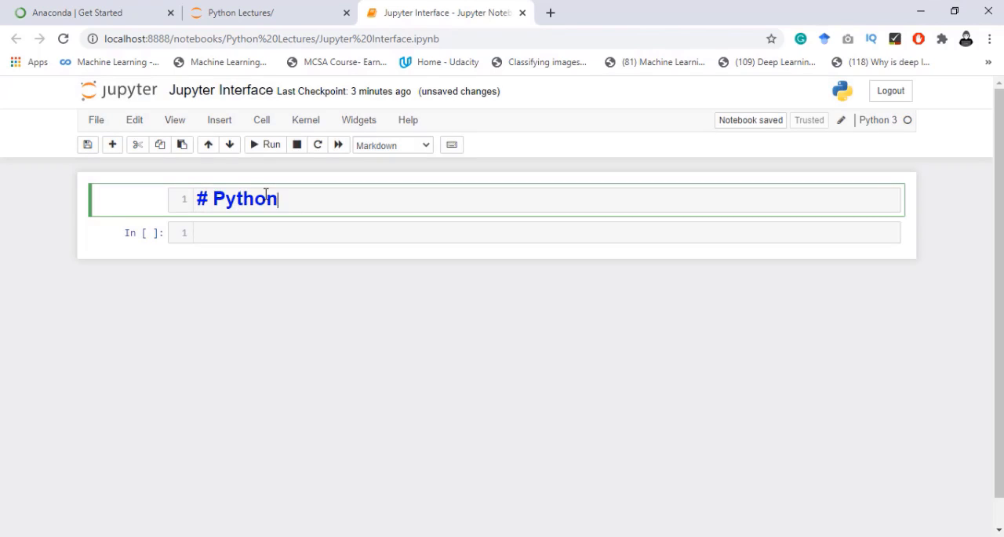
{"action": "type", "text": " Be"}
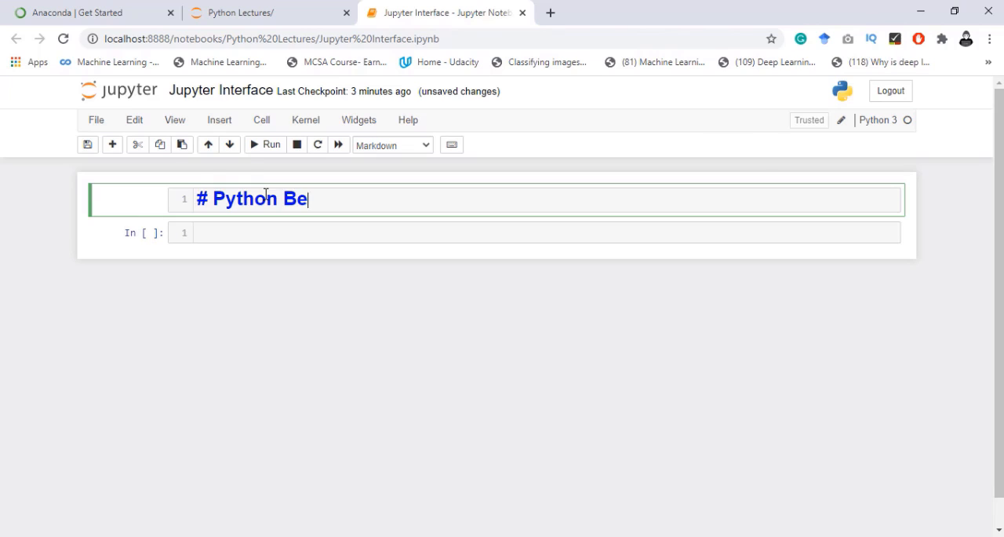
{"action": "type", "text": "ginner"}
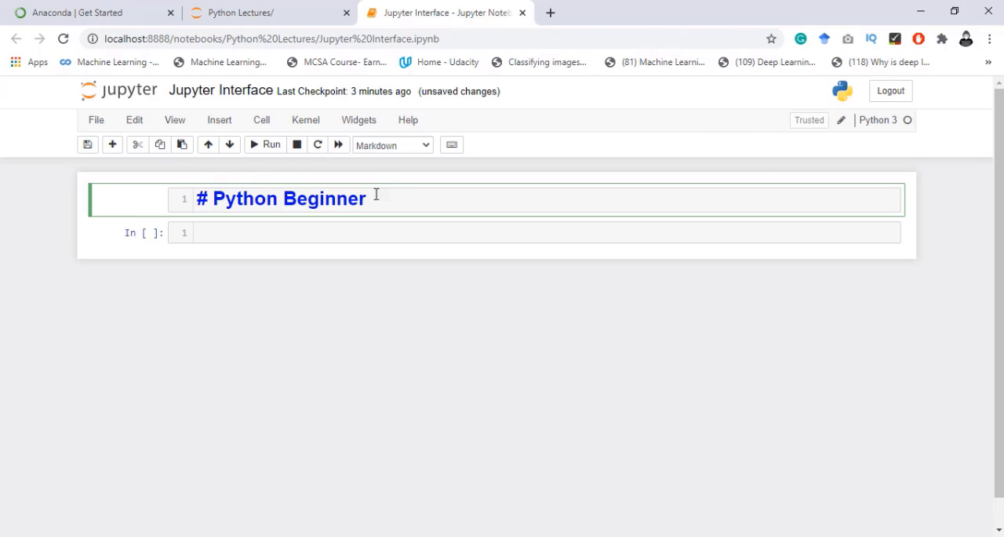
{"action": "left_click", "coordinate": [267, 144]}
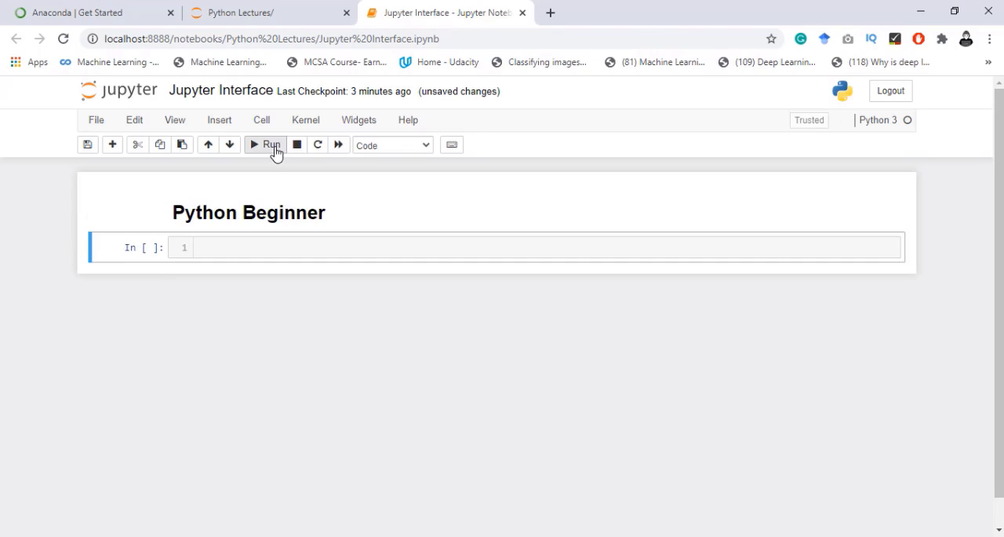
{"action": "left_click_drag", "start_coordinate": [195, 213], "coordinate": [328, 214]}
{"action": "left_click", "coordinate": [345, 212]}
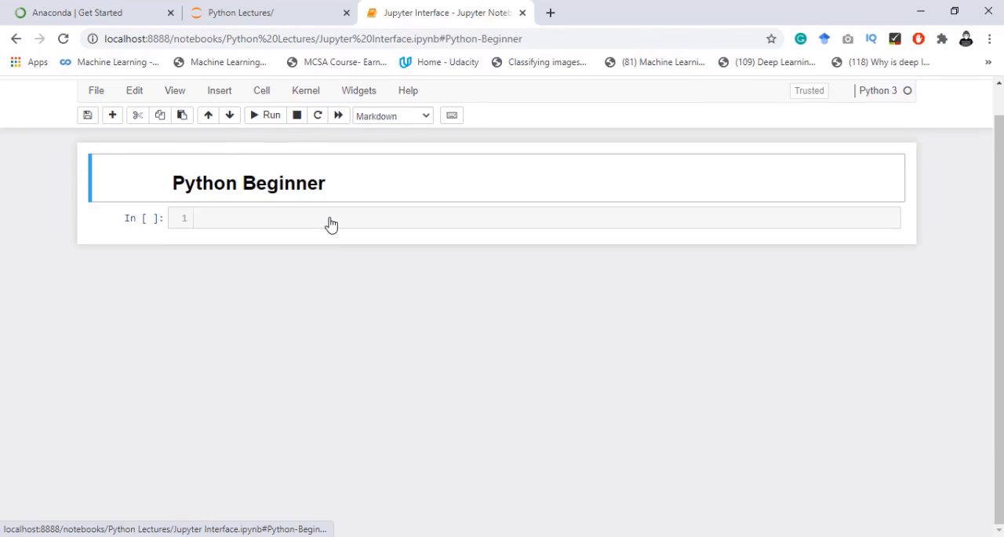
{"action": "left_click_drag", "start_coordinate": [246, 186], "coordinate": [308, 185]}
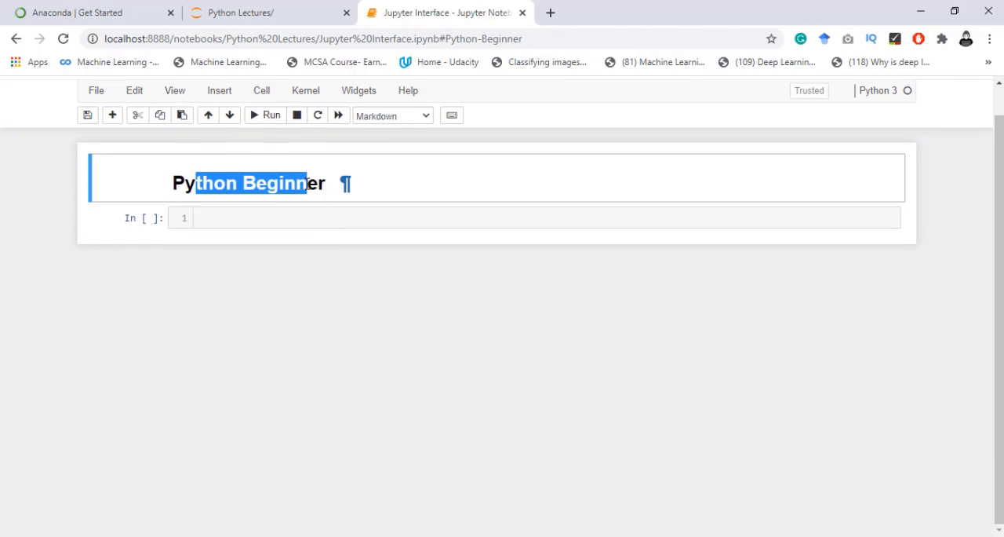
- Enter print("Python for AI") in the code cell below the heading and run it
{"action": "left_click", "coordinate": [343, 212]}
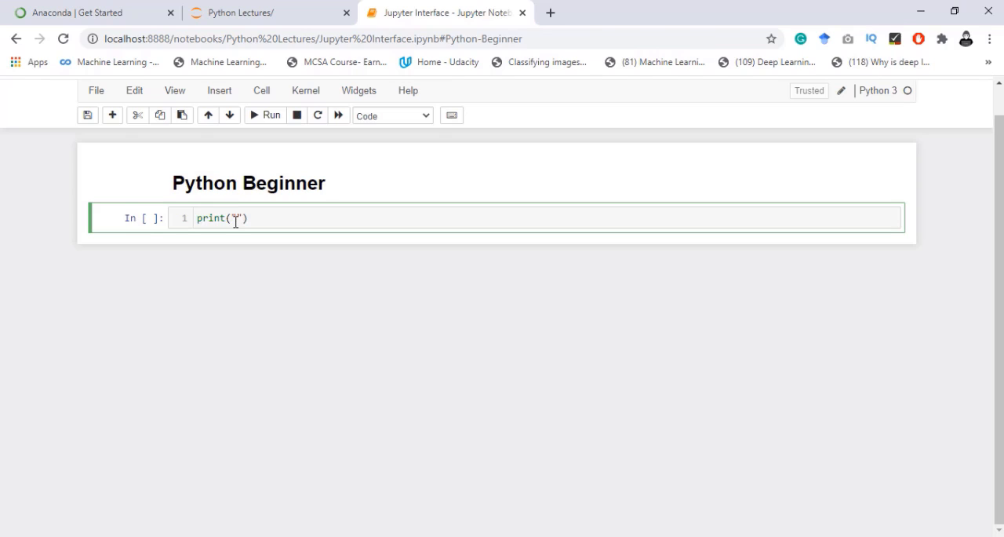
{"action": "type", "text": "Ptyh"}
{"action": "key", "text": "BackSpace"}
{"action": "key", "text": "BackSpace"}
{"action": "key", "text": "BackSpace"}
{"action": "type", "text": "ython for AI"}
{"action": "left_click", "coordinate": [271, 116]}
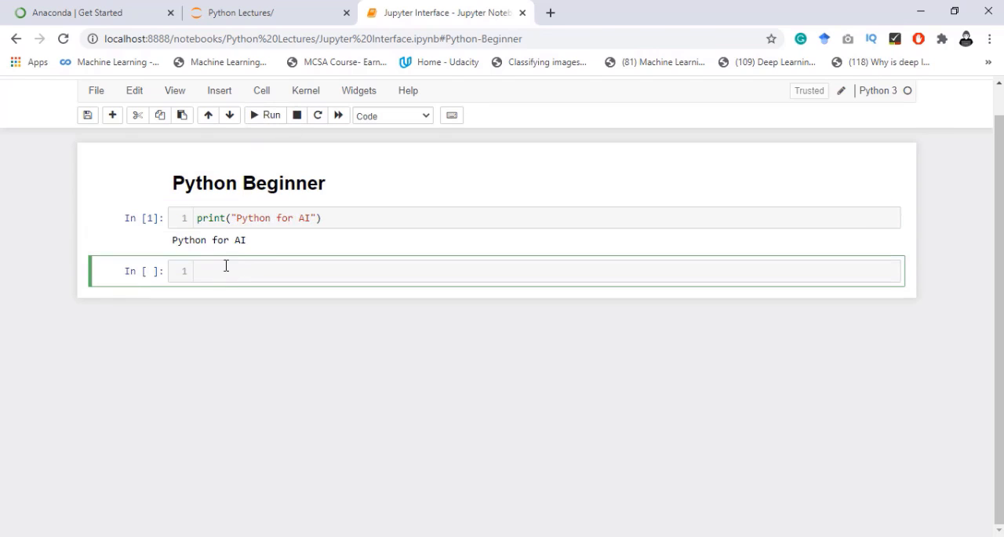
- Examine the output under the code cell against the print statement and its quoted text
{"action": "left_click_drag", "start_coordinate": [248, 241], "coordinate": [171, 241]}
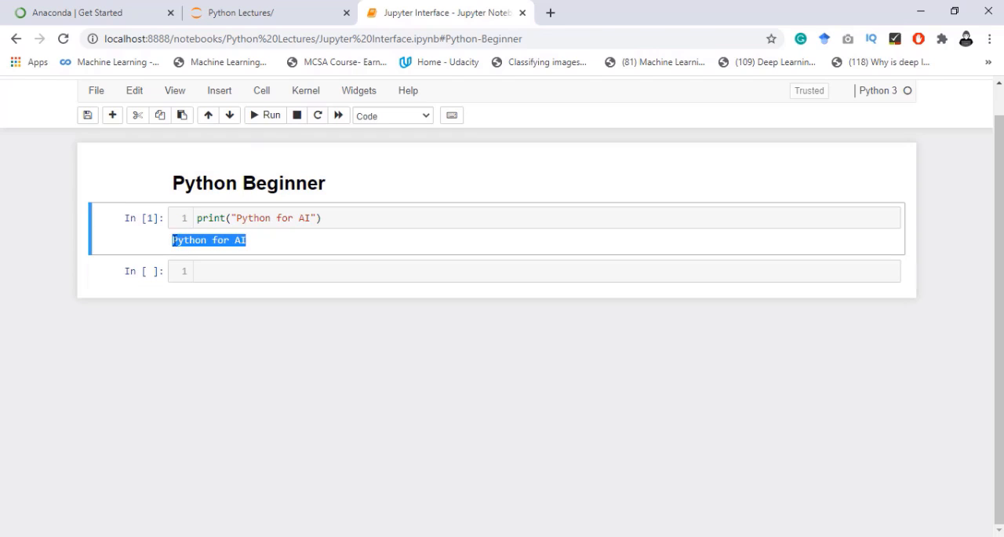
{"action": "left_click", "coordinate": [231, 218]}
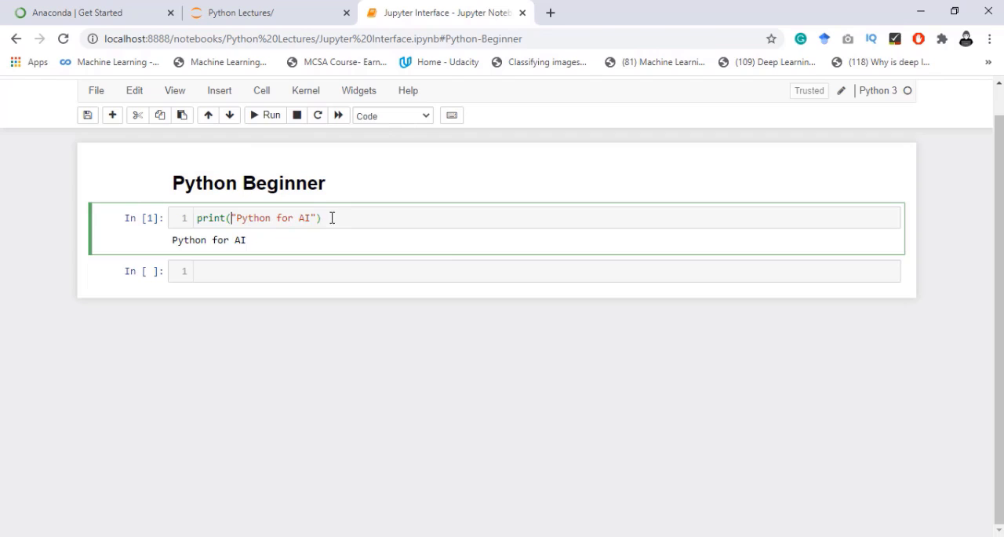
{"action": "left_click_drag", "start_coordinate": [330, 218], "coordinate": [189, 225]}
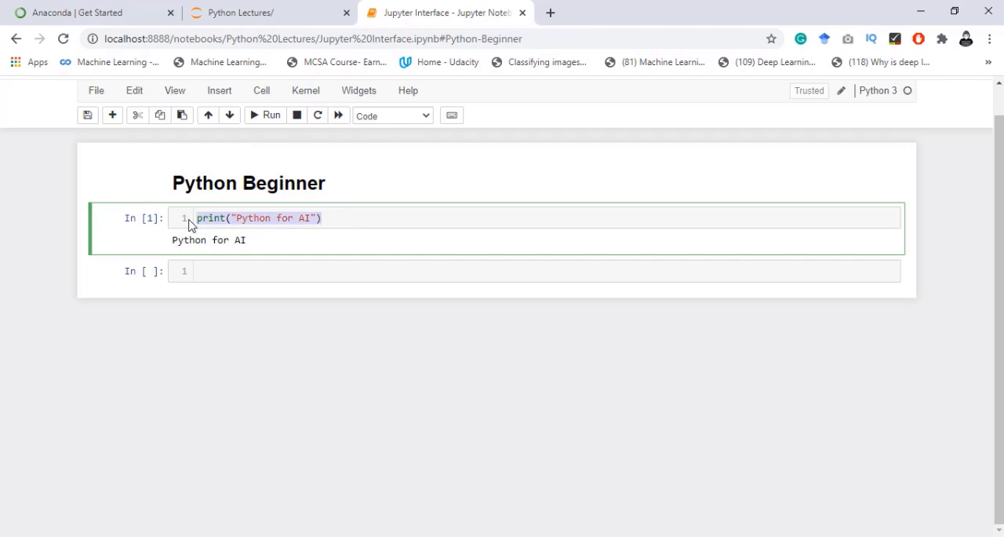
{"action": "left_click", "coordinate": [288, 218]}
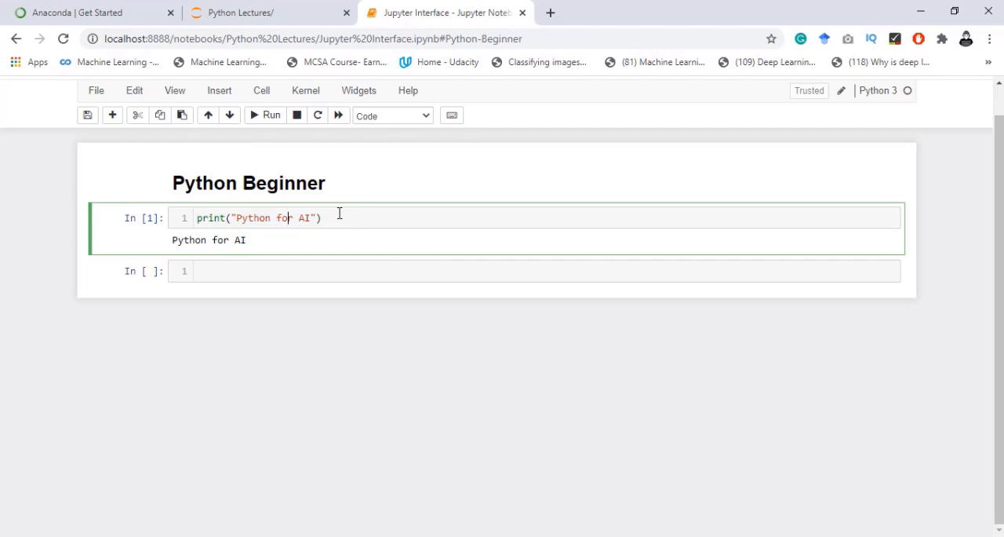
{"action": "left_click_drag", "start_coordinate": [330, 219], "coordinate": [309, 221]}
{"action": "left_click", "coordinate": [201, 218]}
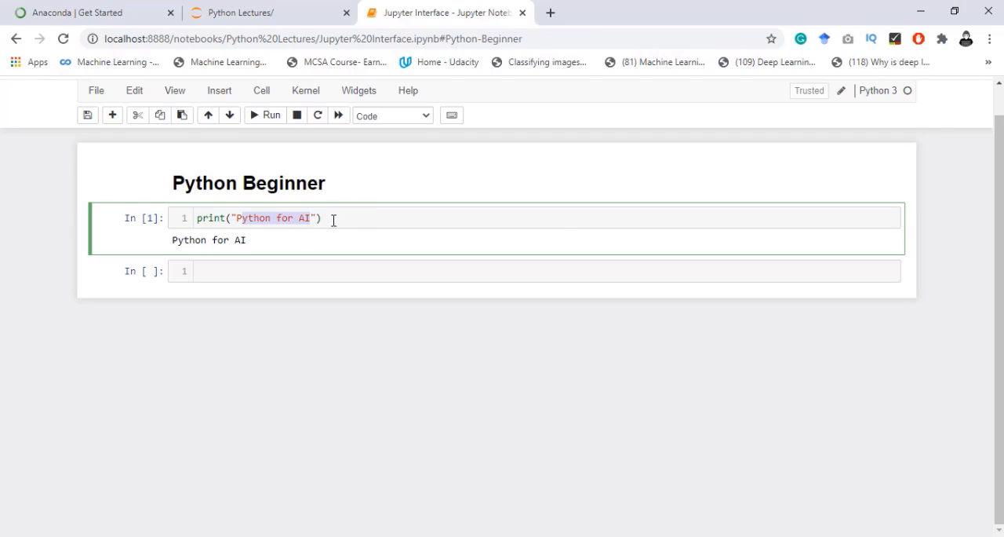
{"action": "left_click", "coordinate": [334, 218]}
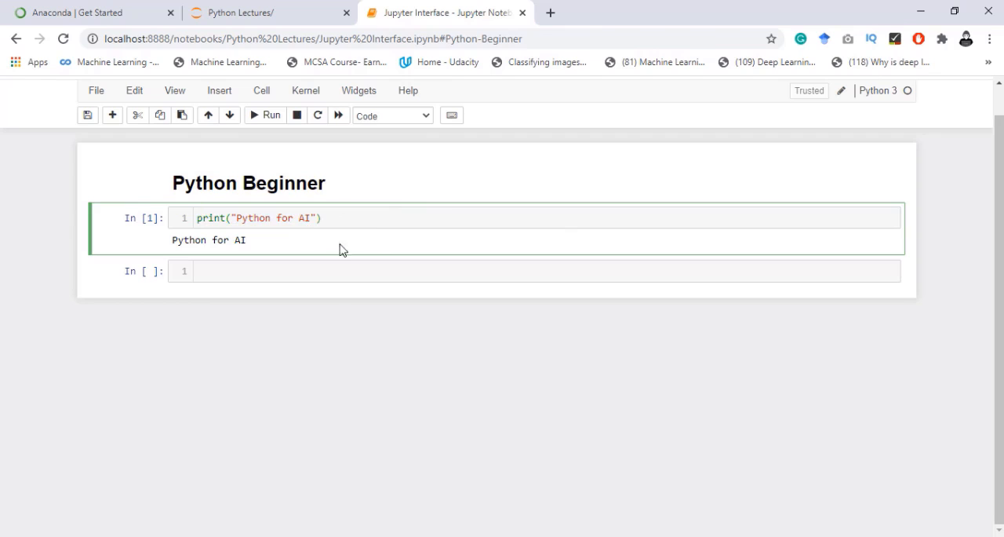
{"action": "left_click", "coordinate": [332, 374]}
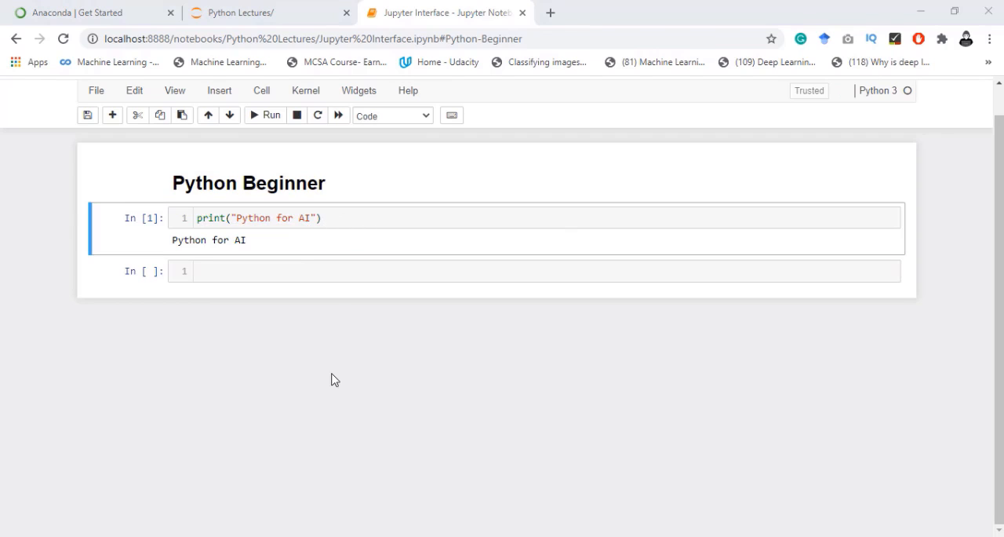